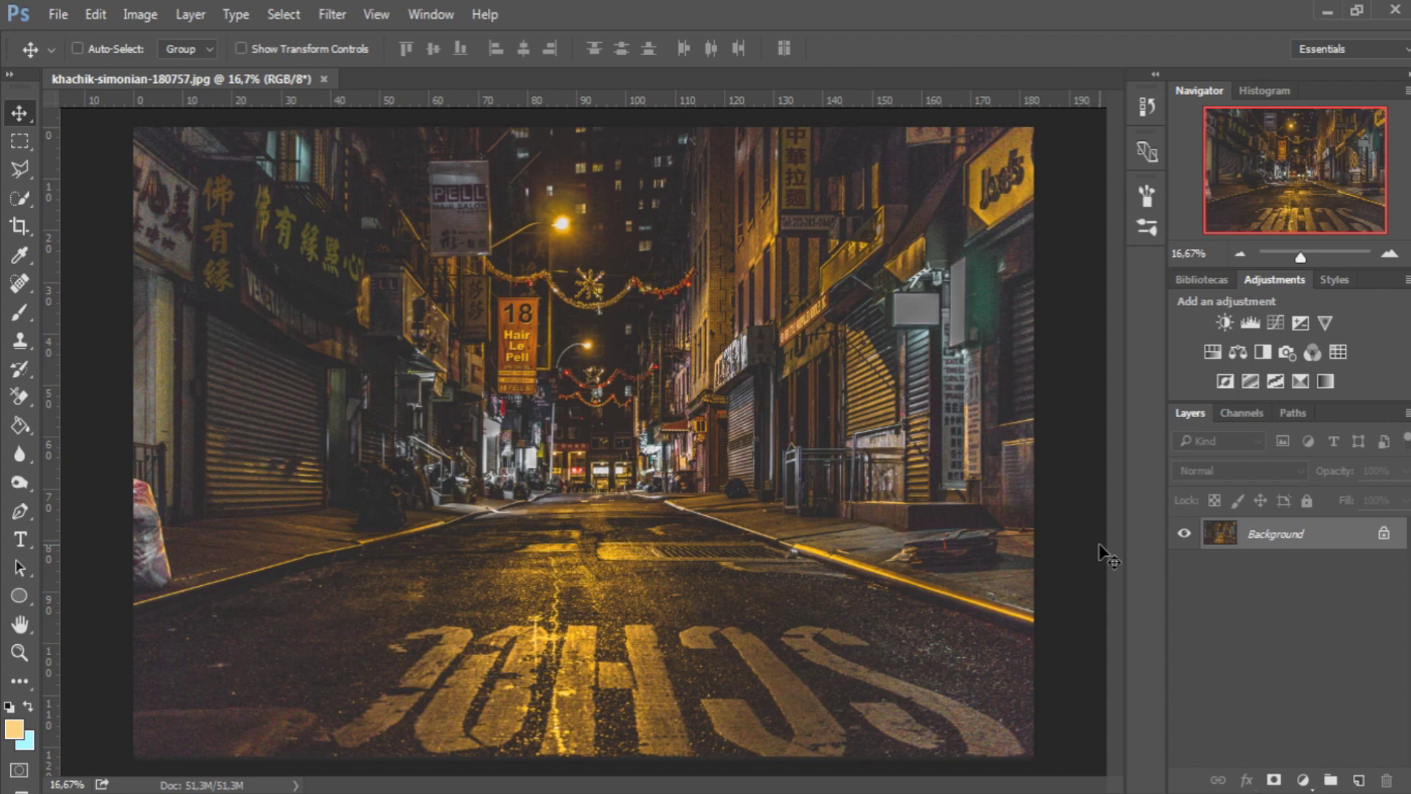
Step: Duplicate the street background, hide the original, and drag the man's cut-out into the scene
{"action": "key", "text": "ctrl+j"}
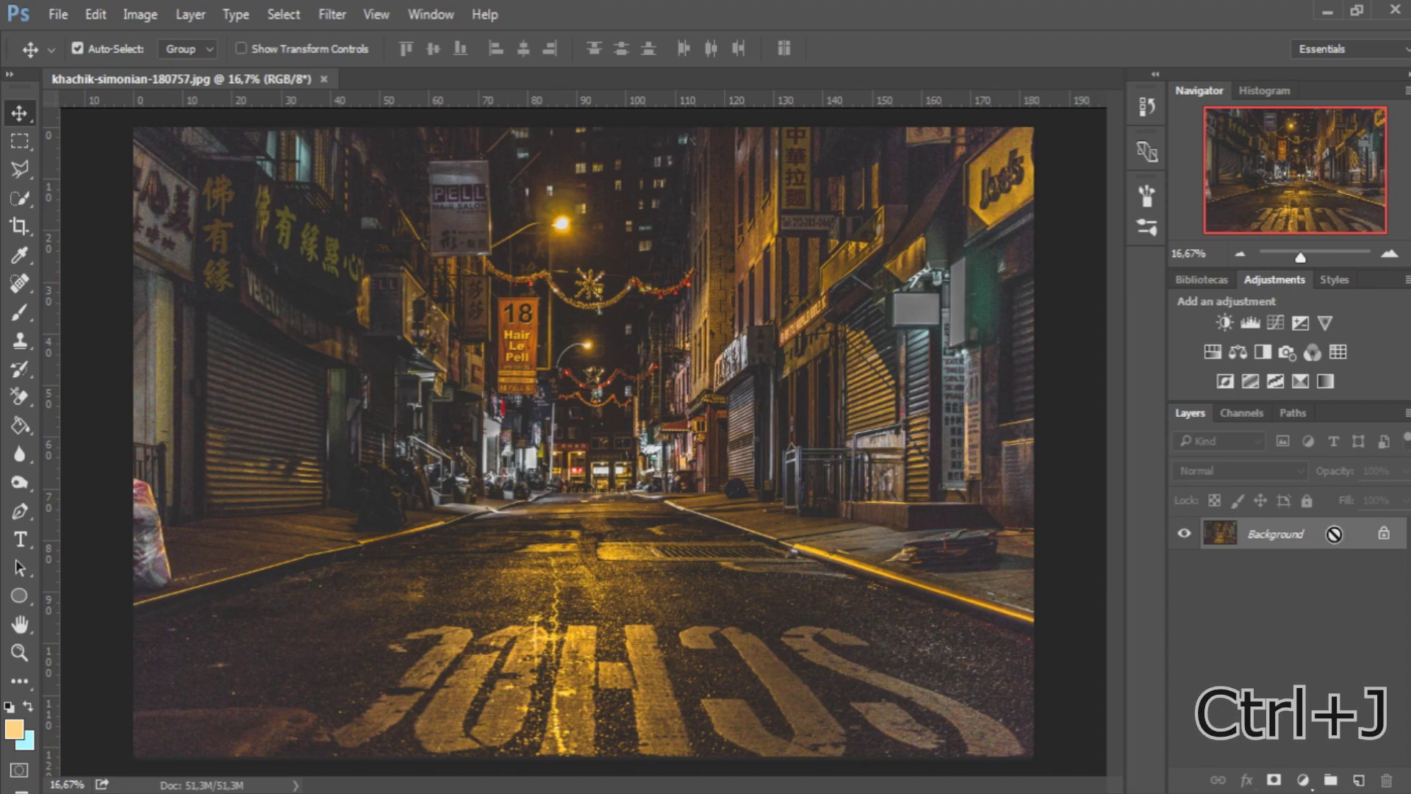
{"action": "left_click", "coordinate": [1183, 565]}
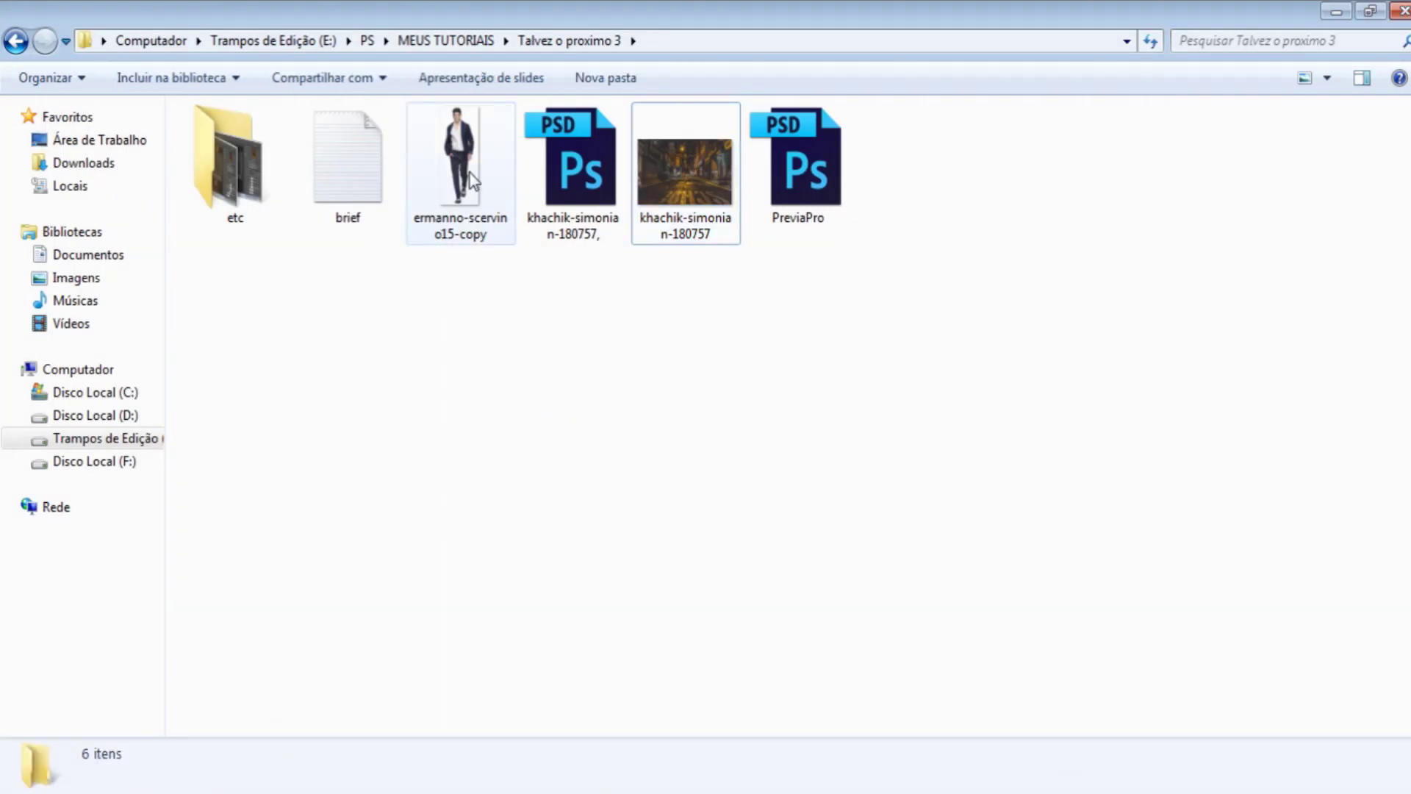
{"action": "left_click", "coordinate": [476, 182]}
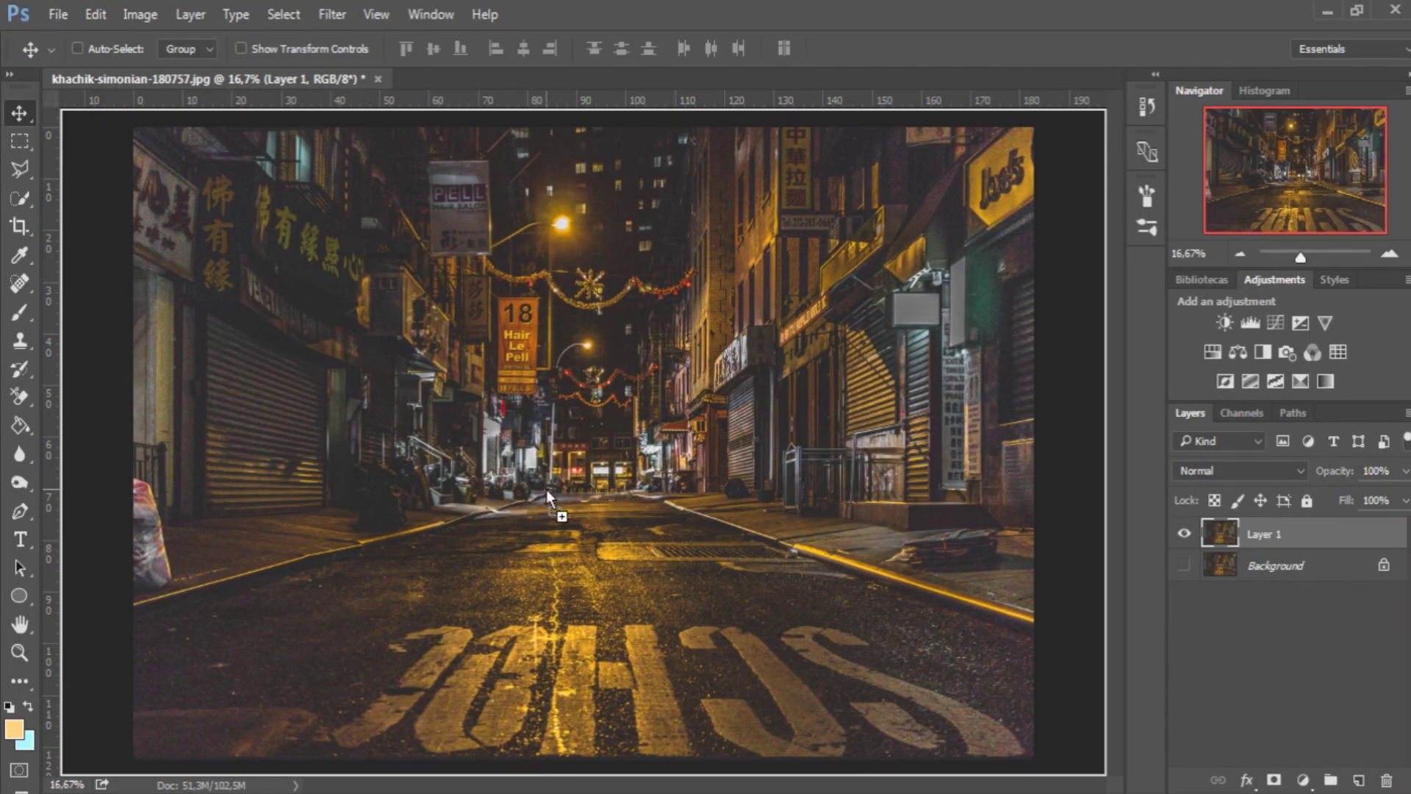
{"action": "left_click_drag", "start_coordinate": [476, 182], "coordinate": [545, 489]}
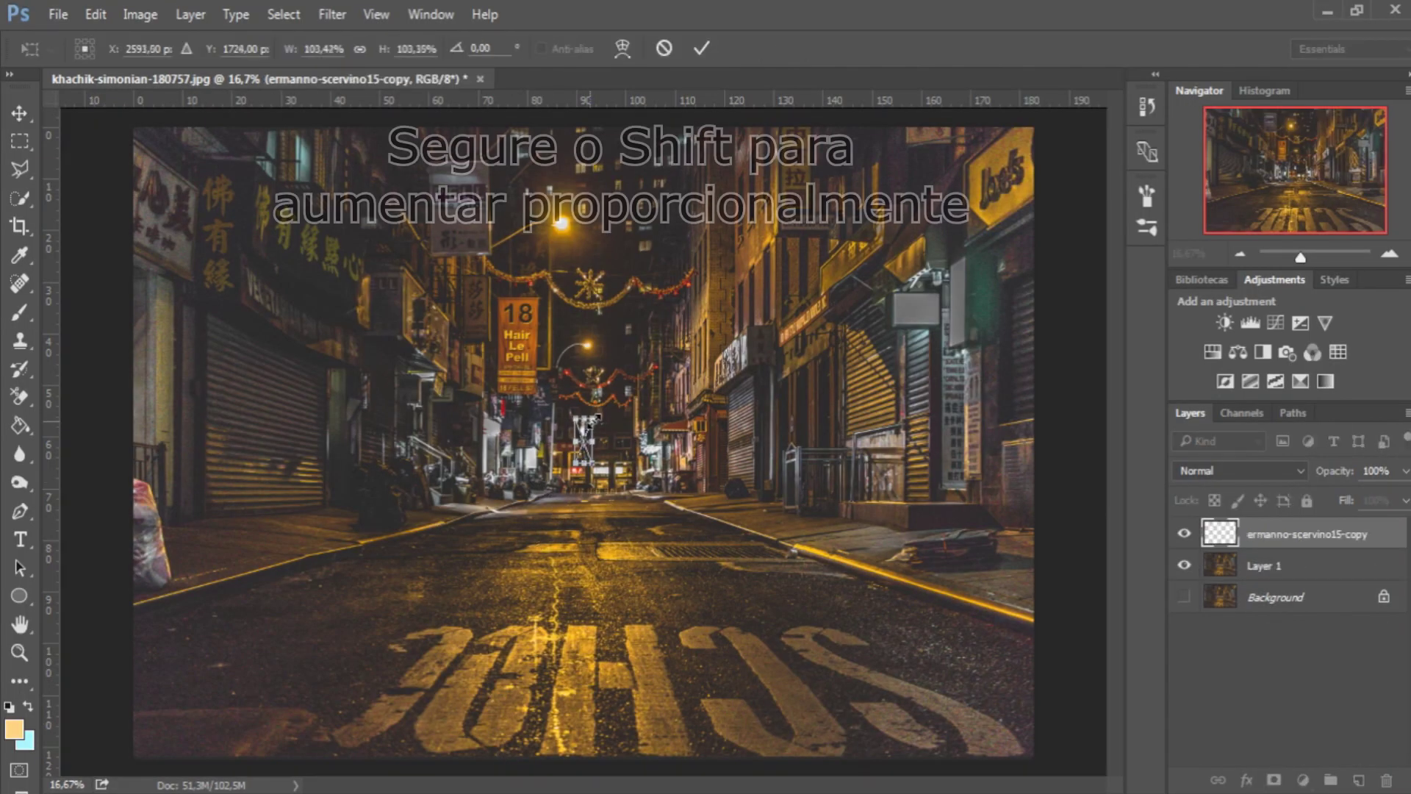
Step: Enlarge the man and position him walking down the middle of the street
{"action": "left_click_drag", "start_coordinate": [593, 421], "coordinate": [671, 326]}
{"action": "left_click_drag", "start_coordinate": [576, 463], "coordinate": [453, 661]}
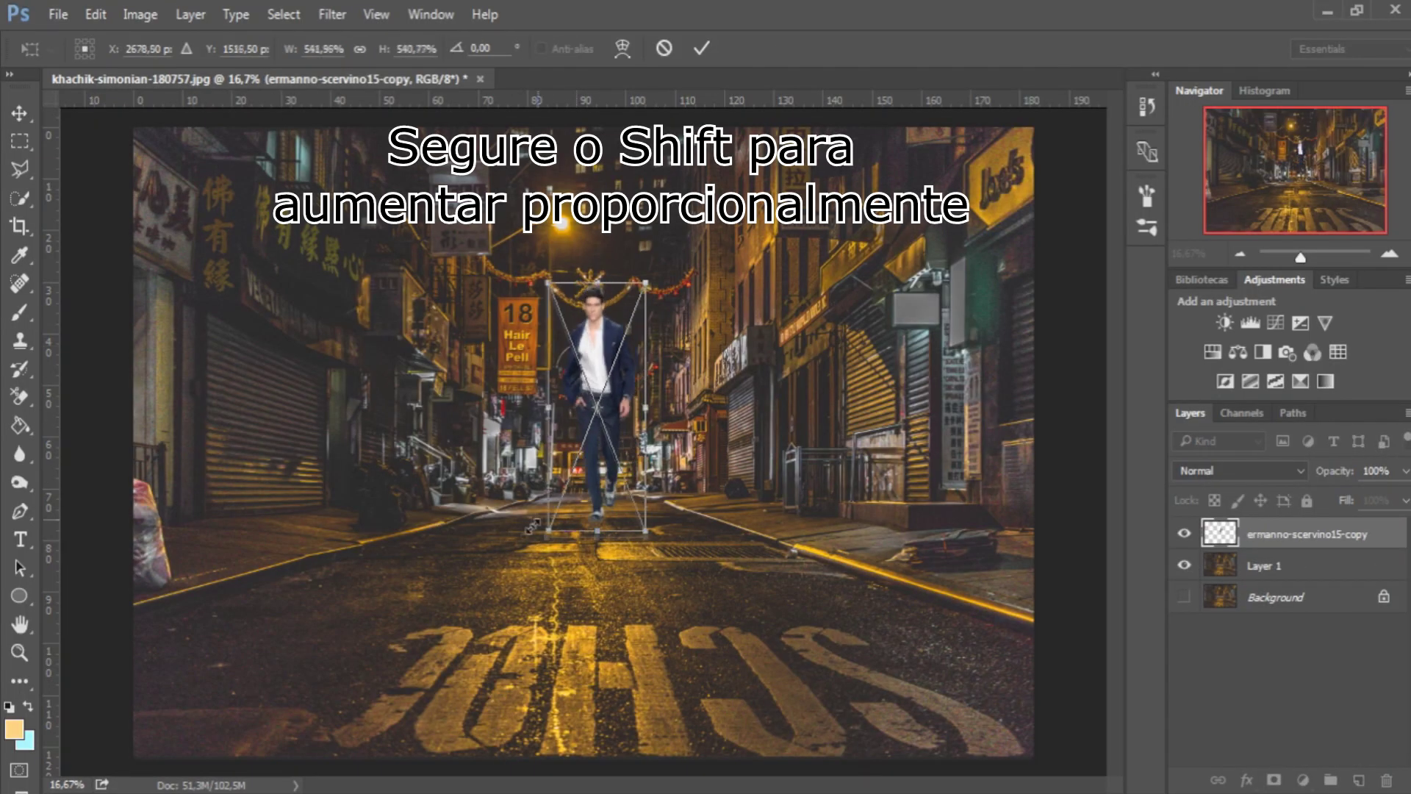
{"action": "left_click_drag", "start_coordinate": [606, 501], "coordinate": [650, 511]}
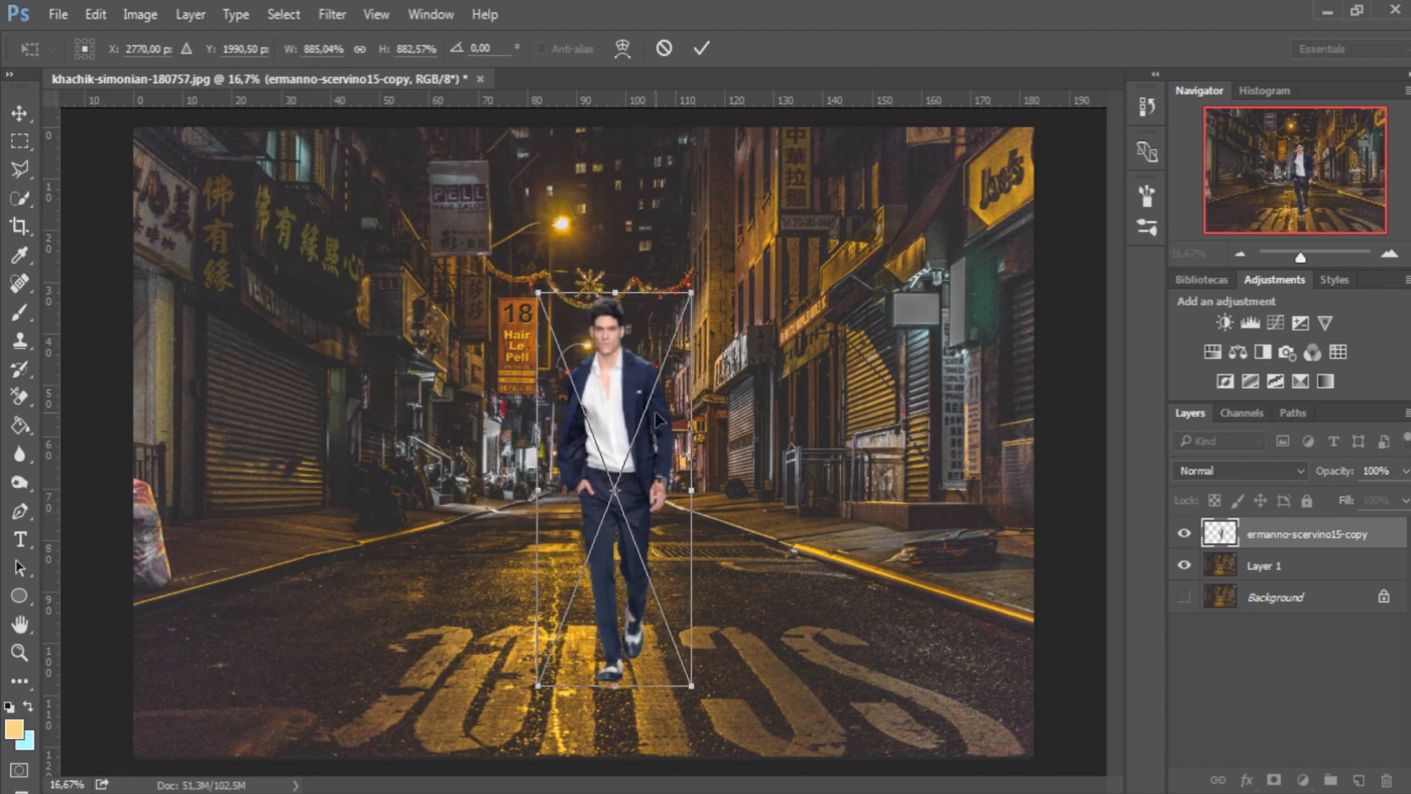
{"action": "left_click_drag", "start_coordinate": [690, 293], "coordinate": [704, 289]}
{"action": "left_click_drag", "start_coordinate": [665, 449], "coordinate": [641, 472]}
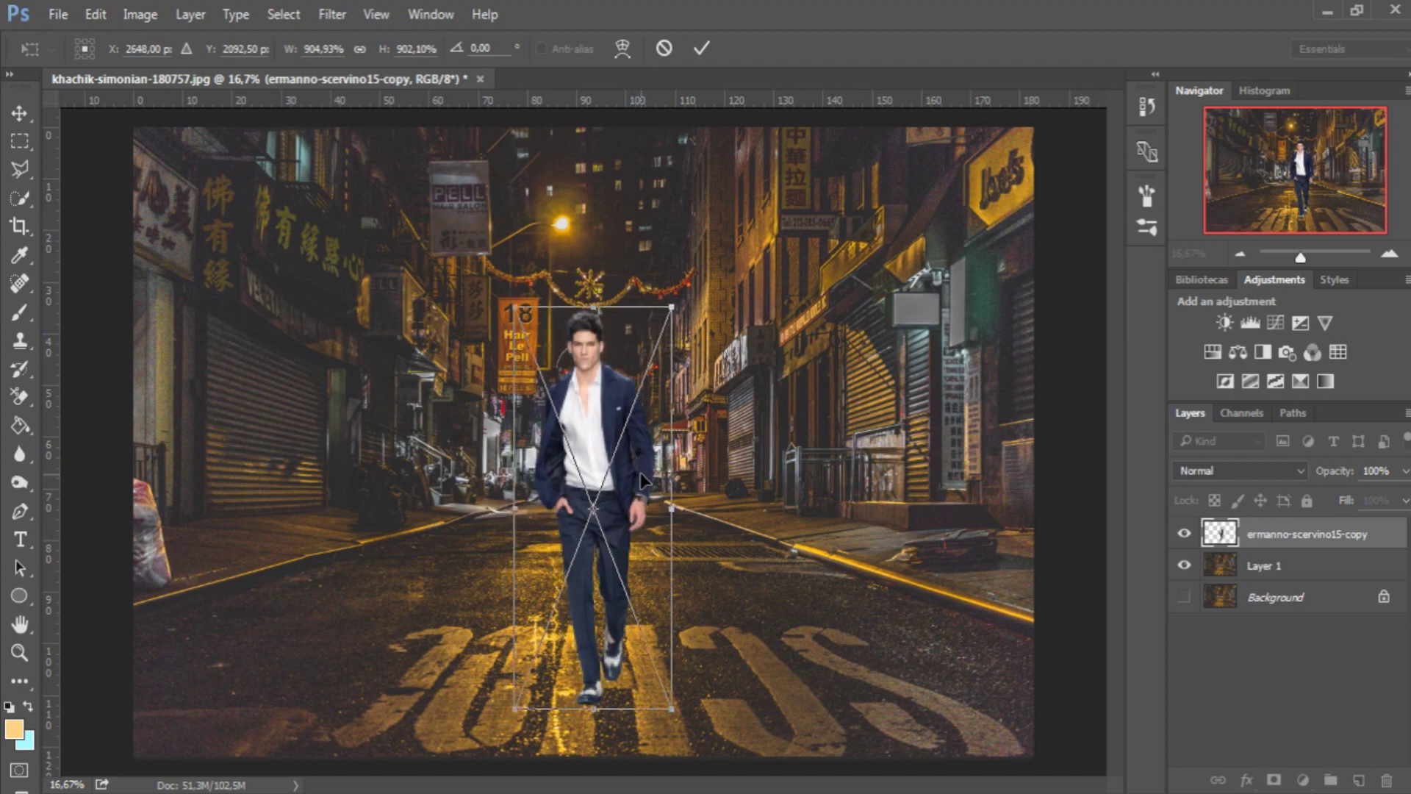
{"action": "left_click_drag", "start_coordinate": [670, 306], "coordinate": [685, 288]}
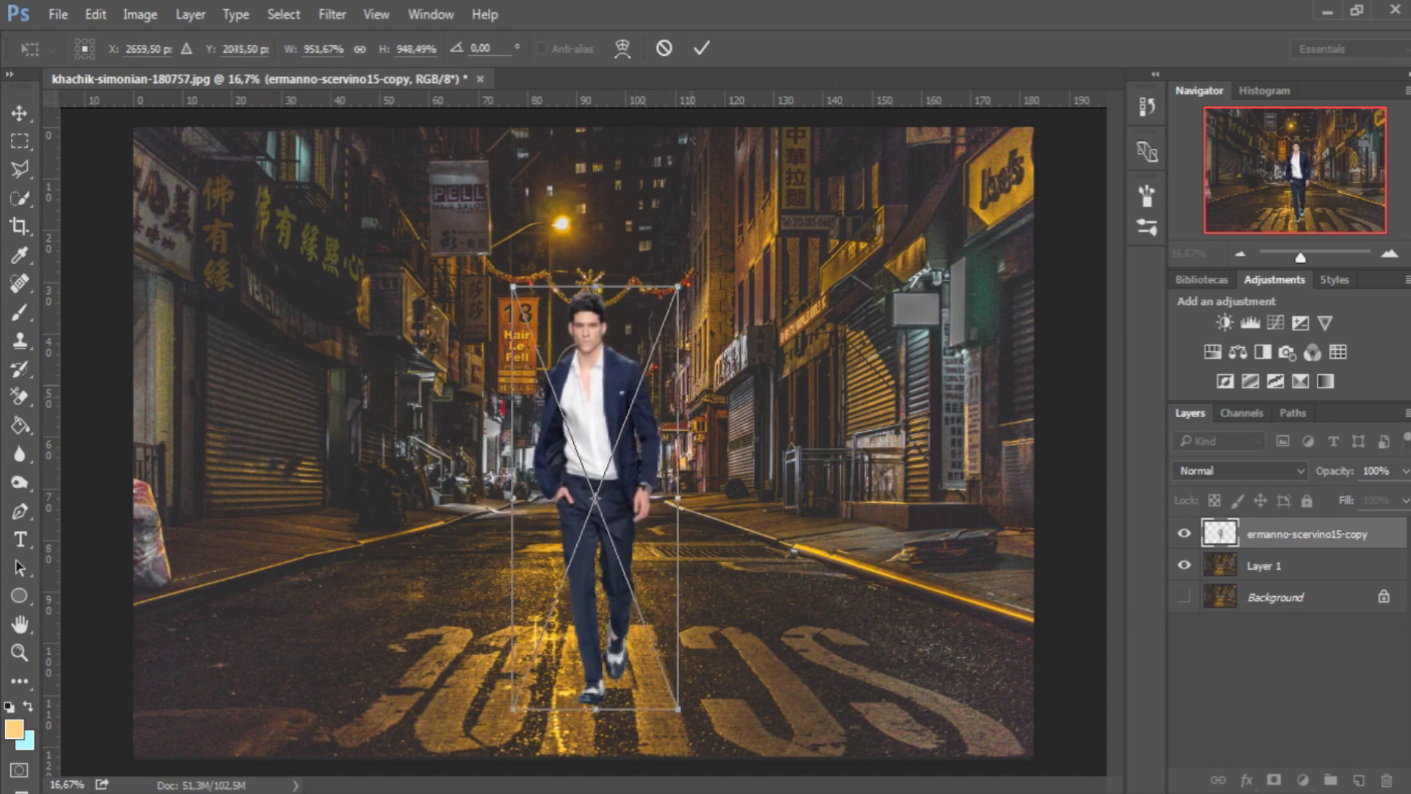
{"action": "left_click", "coordinate": [702, 49]}
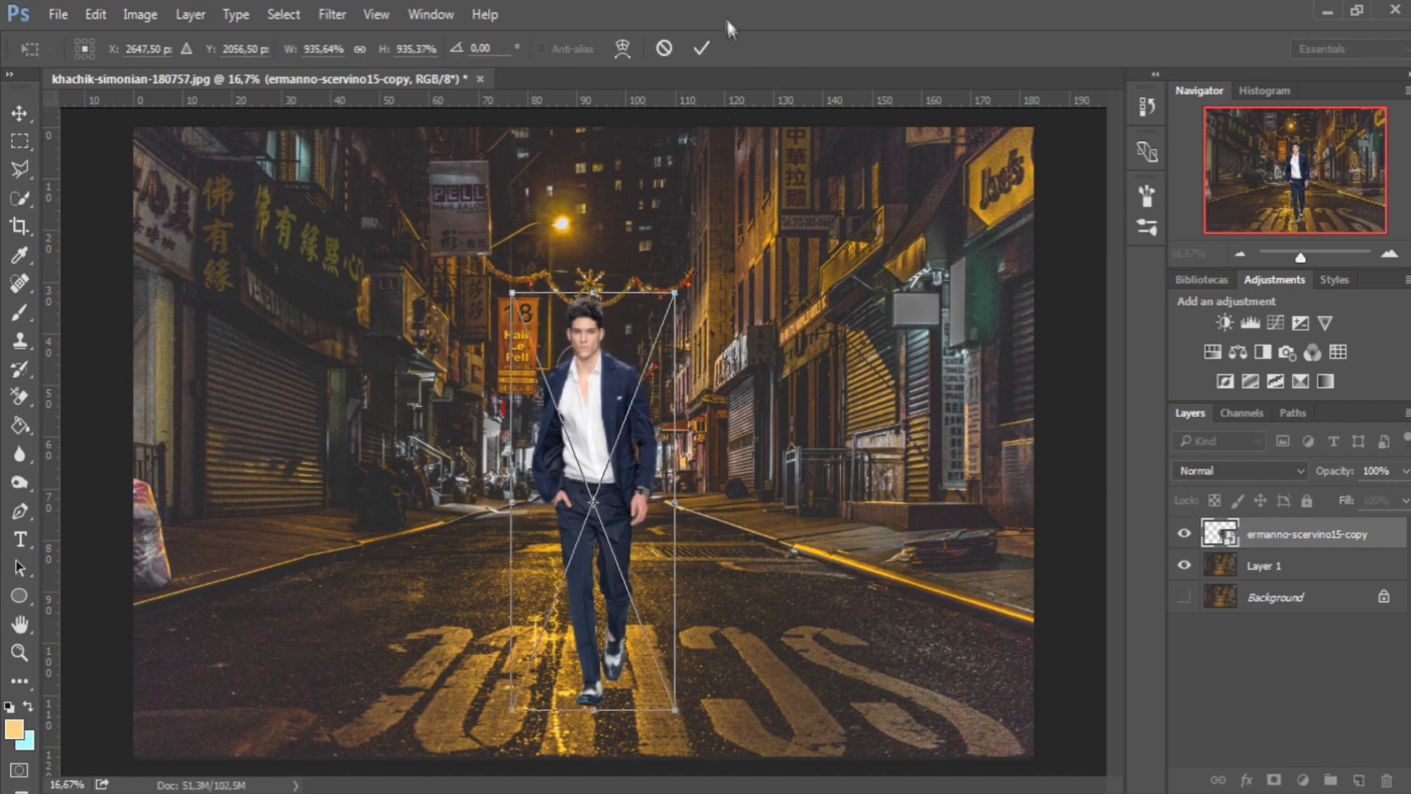
{"action": "left_click", "coordinate": [699, 46]}
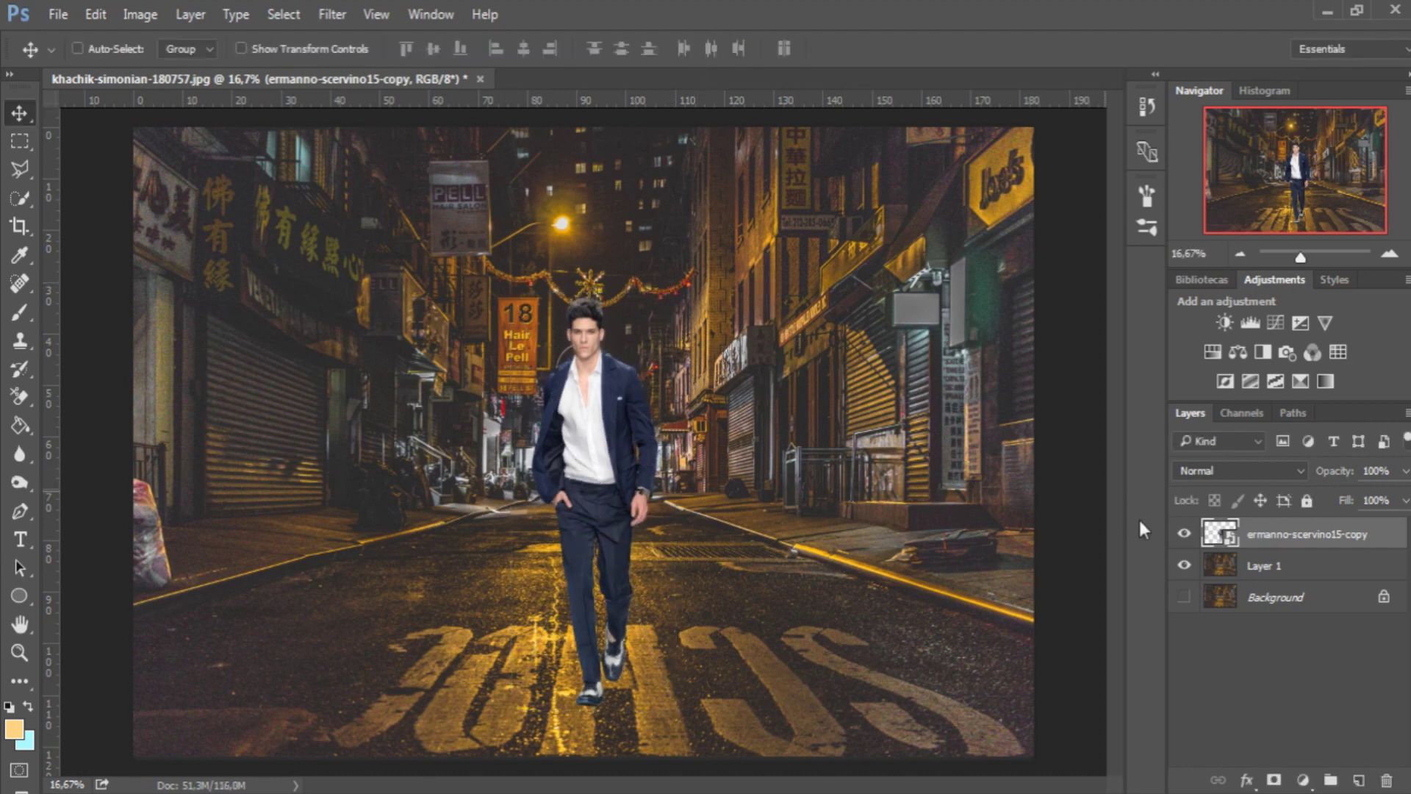
Step: Crop the canvas to a narrow portrait framing the man
{"action": "left_click", "coordinate": [1318, 573]}
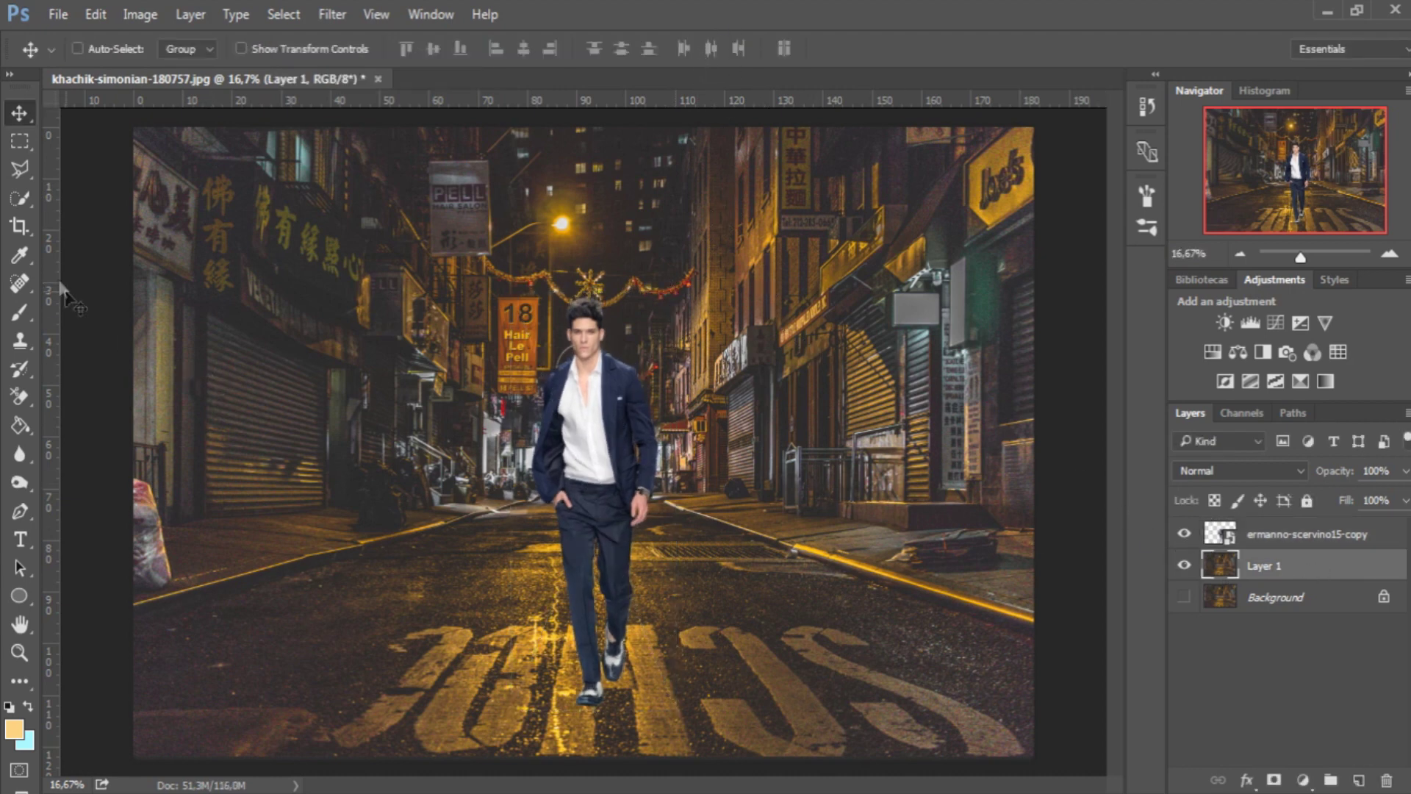
{"action": "left_click", "coordinate": [19, 227]}
{"action": "left_click_drag", "start_coordinate": [140, 444], "coordinate": [288, 436]}
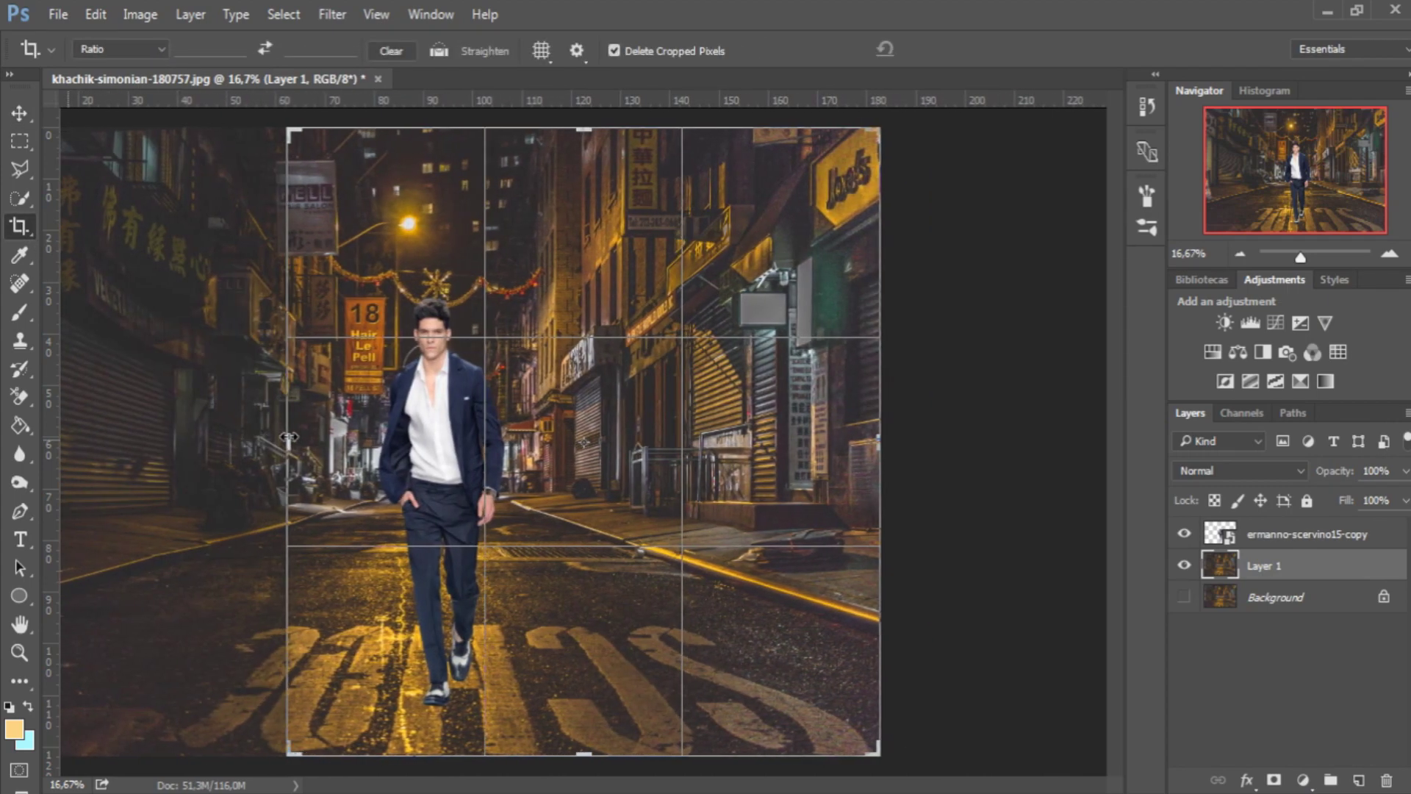
{"action": "left_click_drag", "start_coordinate": [876, 448], "coordinate": [754, 444]}
{"action": "left_click_drag", "start_coordinate": [416, 443], "coordinate": [407, 444]}
{"action": "left_click", "coordinate": [962, 52]}
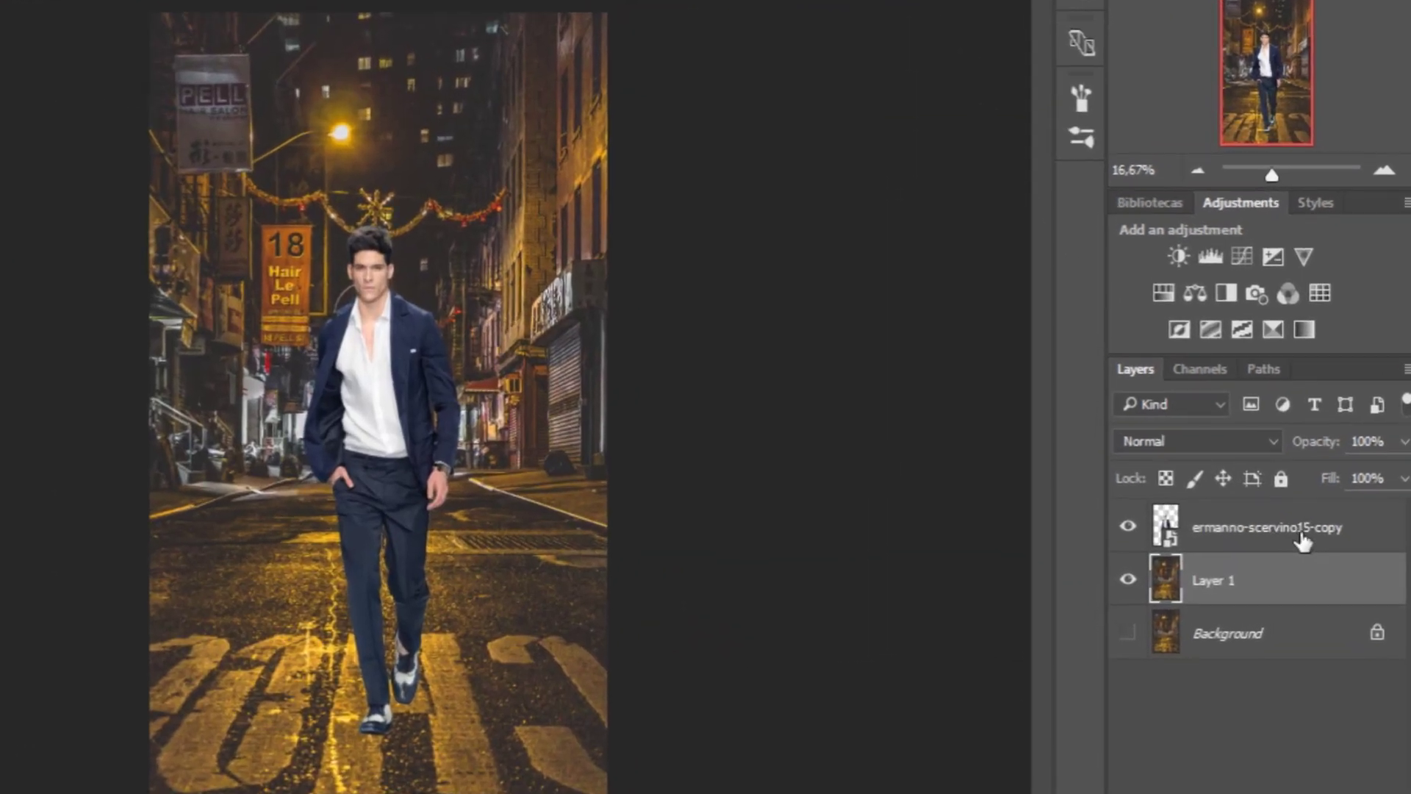
Step: Rasterize the man's ermanno-scervino15-copy layer
{"action": "left_click", "coordinate": [1300, 539]}
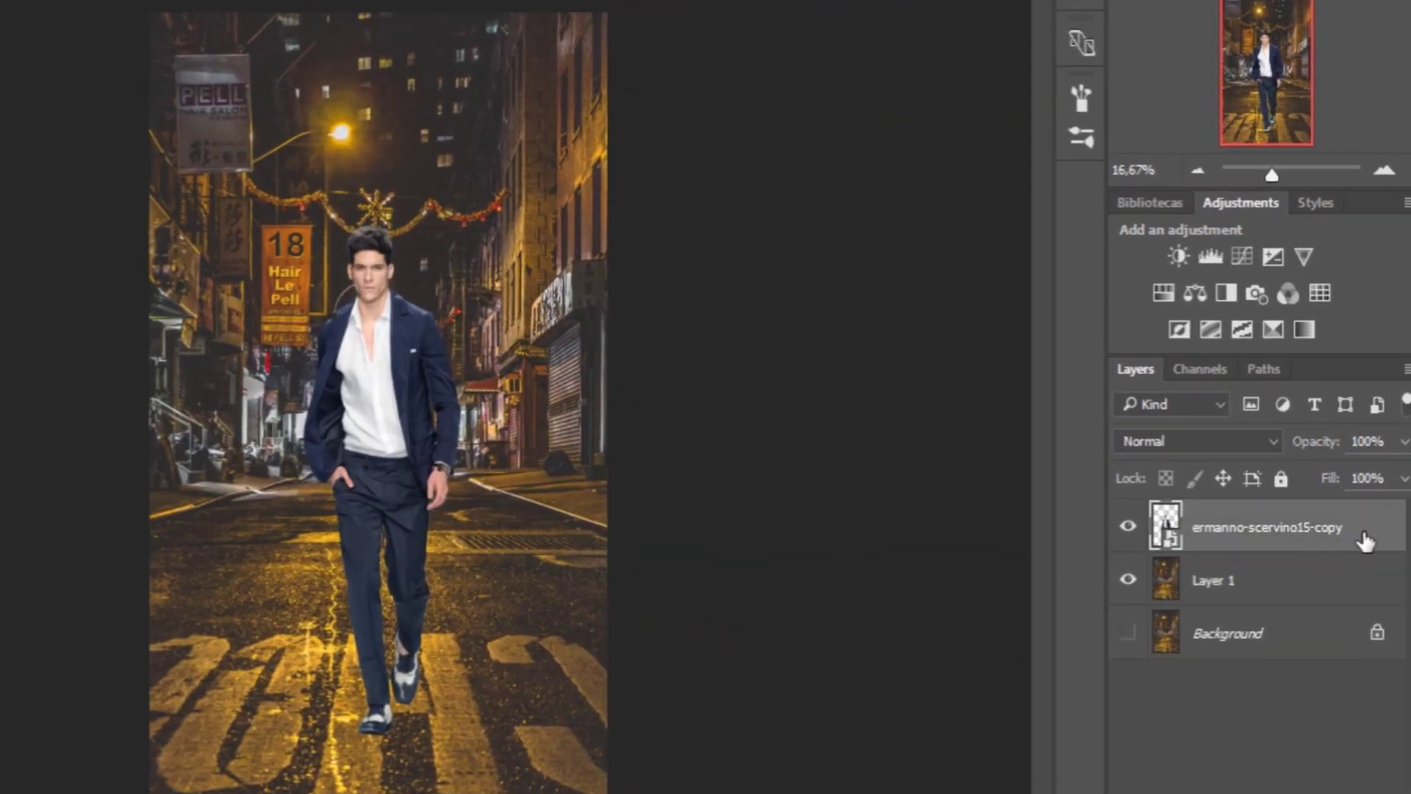
{"action": "right_click", "coordinate": [1363, 535]}
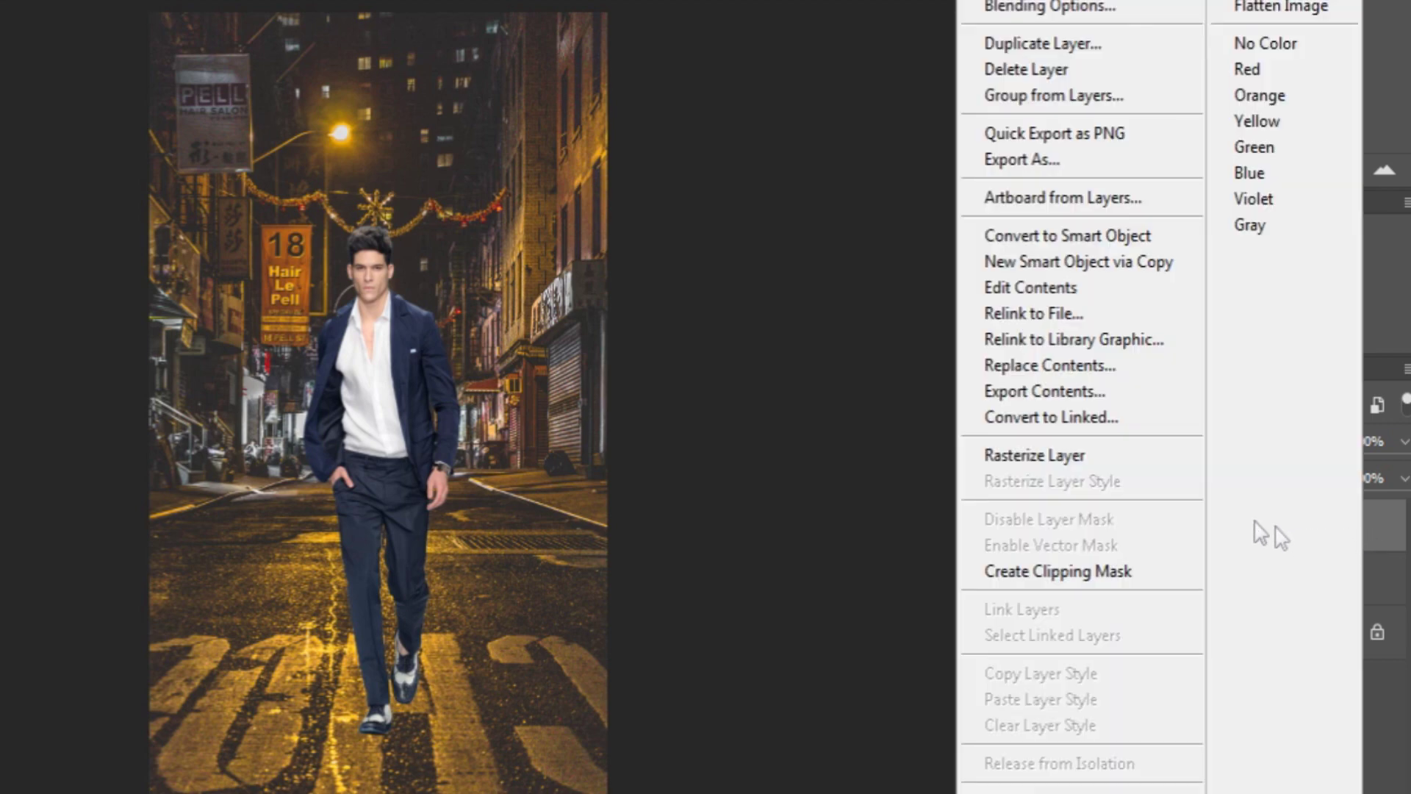
{"action": "left_click", "coordinate": [1100, 454]}
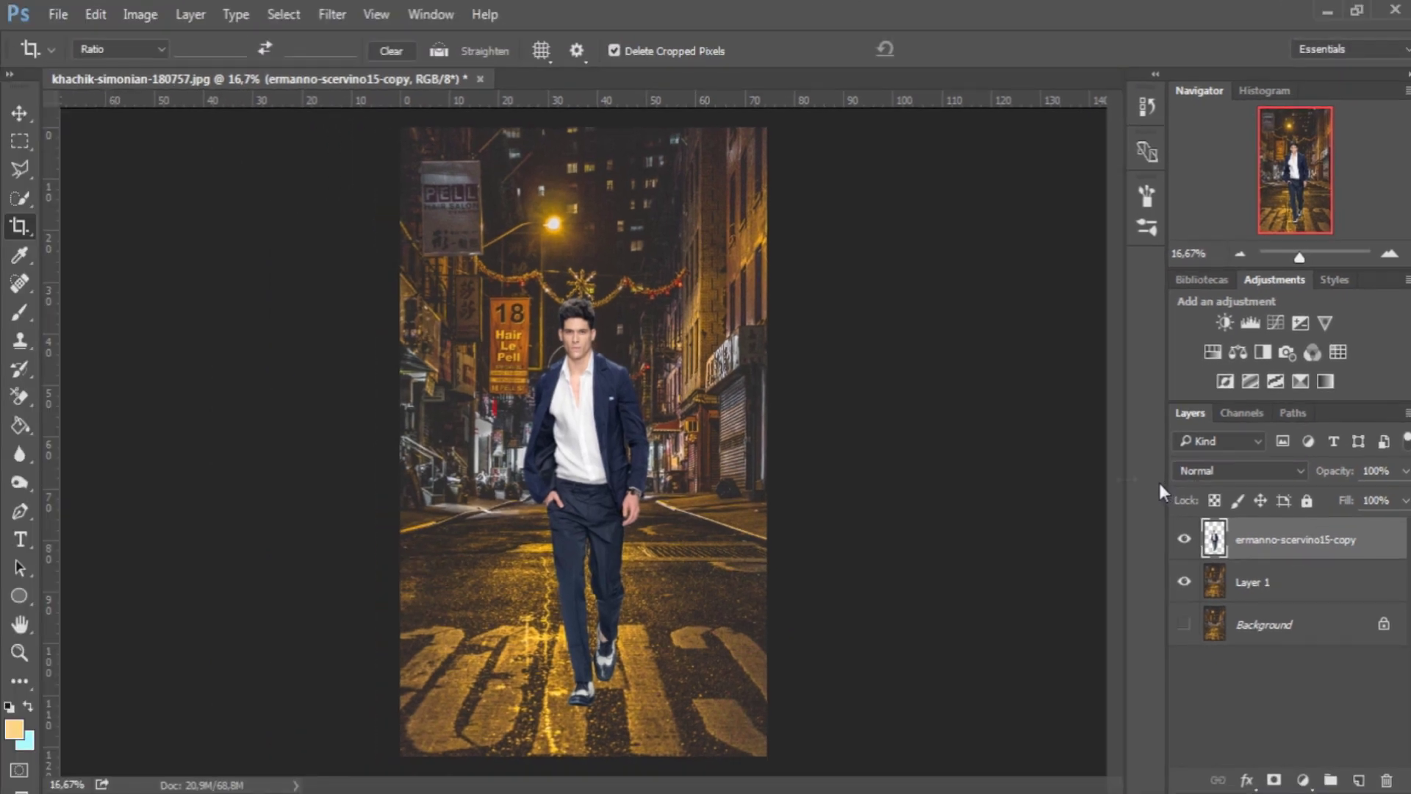
{"action": "left_click", "coordinate": [144, 16]}
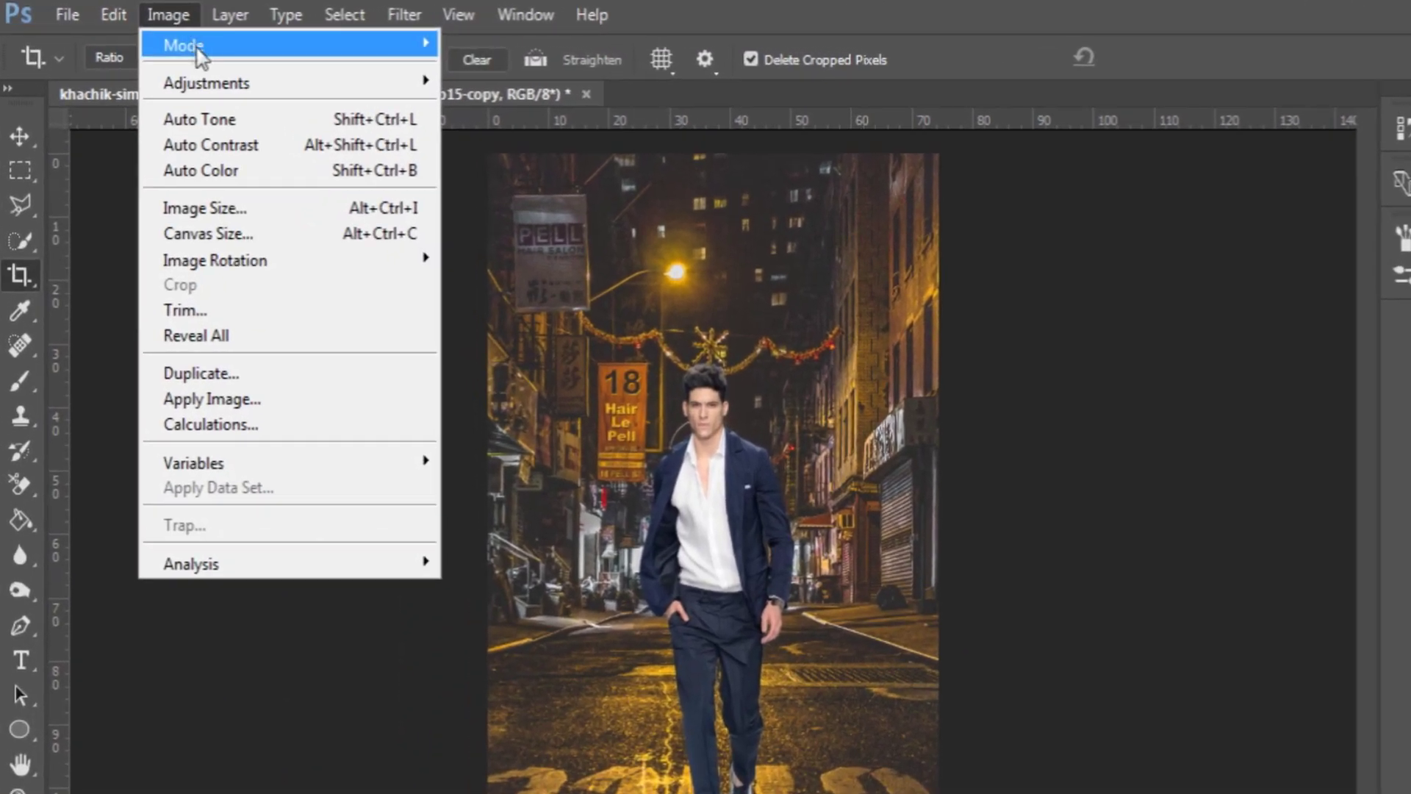
{"action": "mouse_move", "coordinate": [218, 87]}
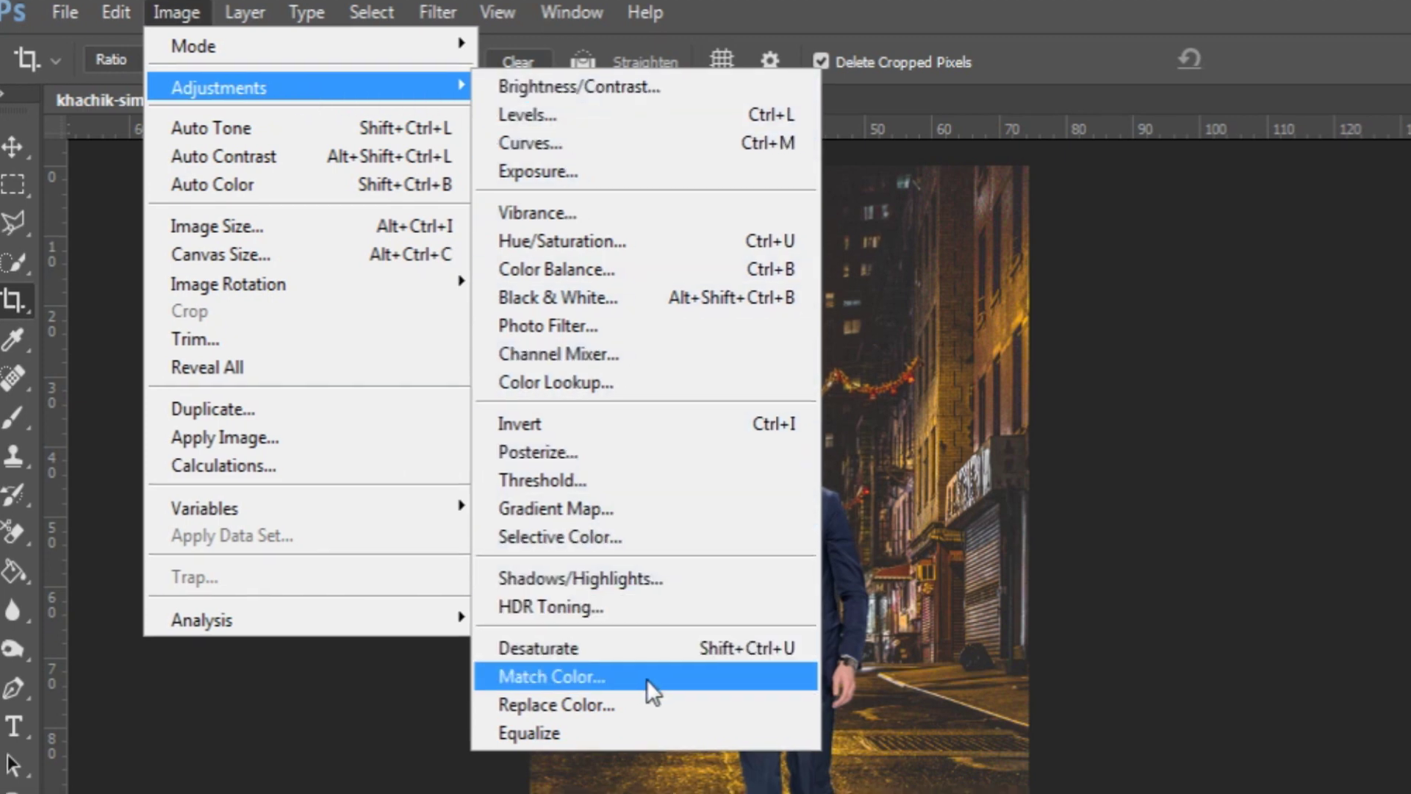
Step: Match the man's colours to the street image's Layer 1 with Fade 70 and Luminance 40
{"action": "left_click", "coordinate": [646, 676]}
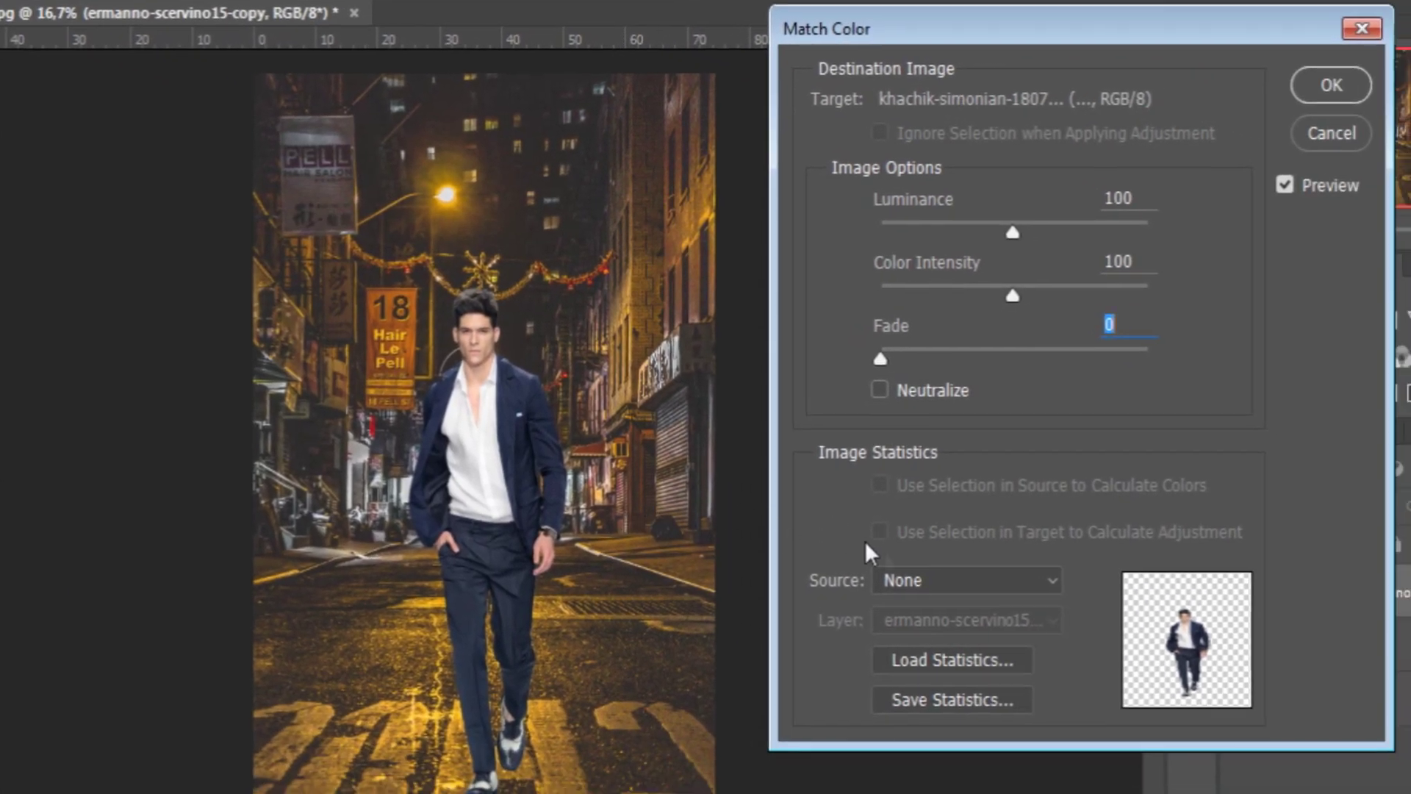
{"action": "left_click", "coordinate": [1048, 582]}
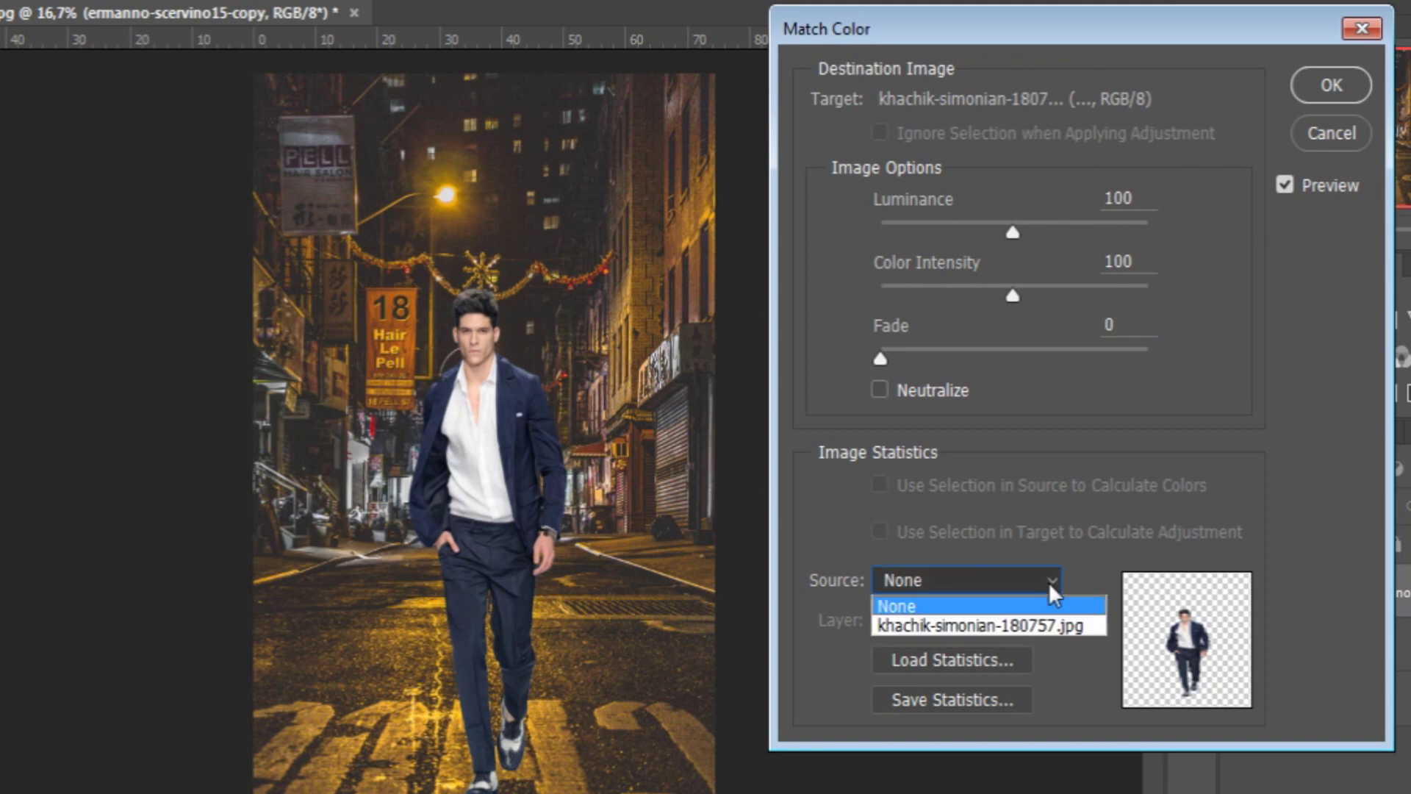
{"action": "left_click", "coordinate": [1058, 627]}
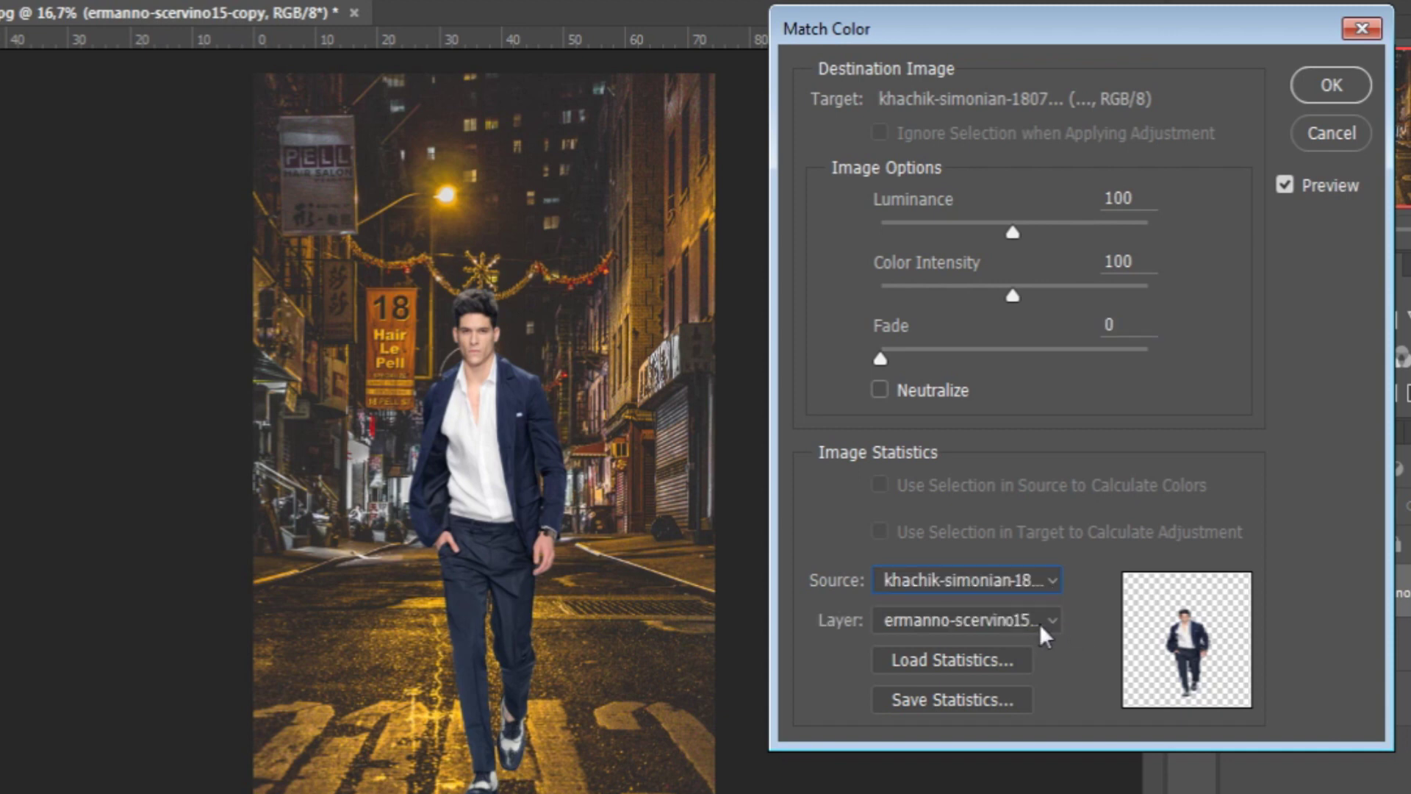
{"action": "left_click", "coordinate": [1039, 622]}
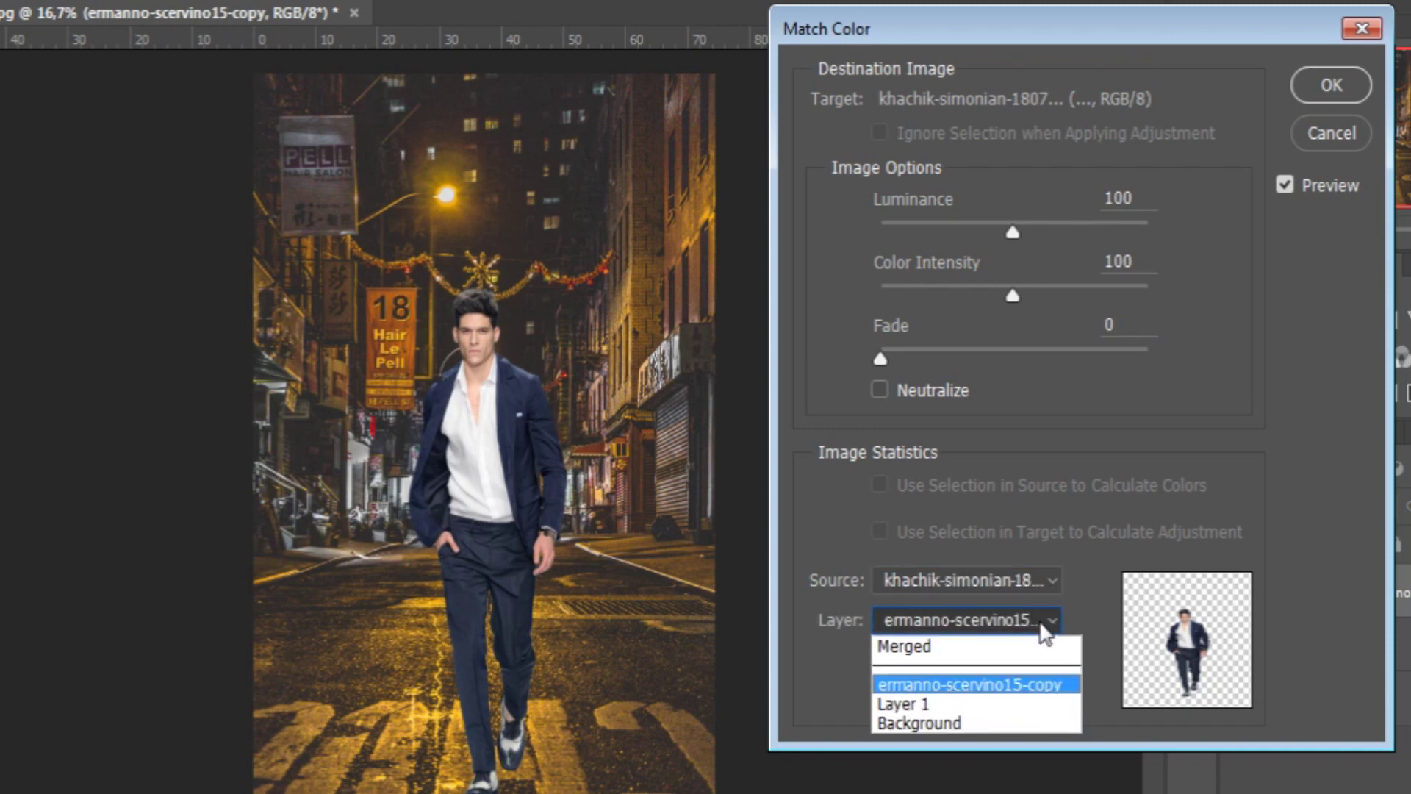
{"action": "left_click", "coordinate": [955, 705]}
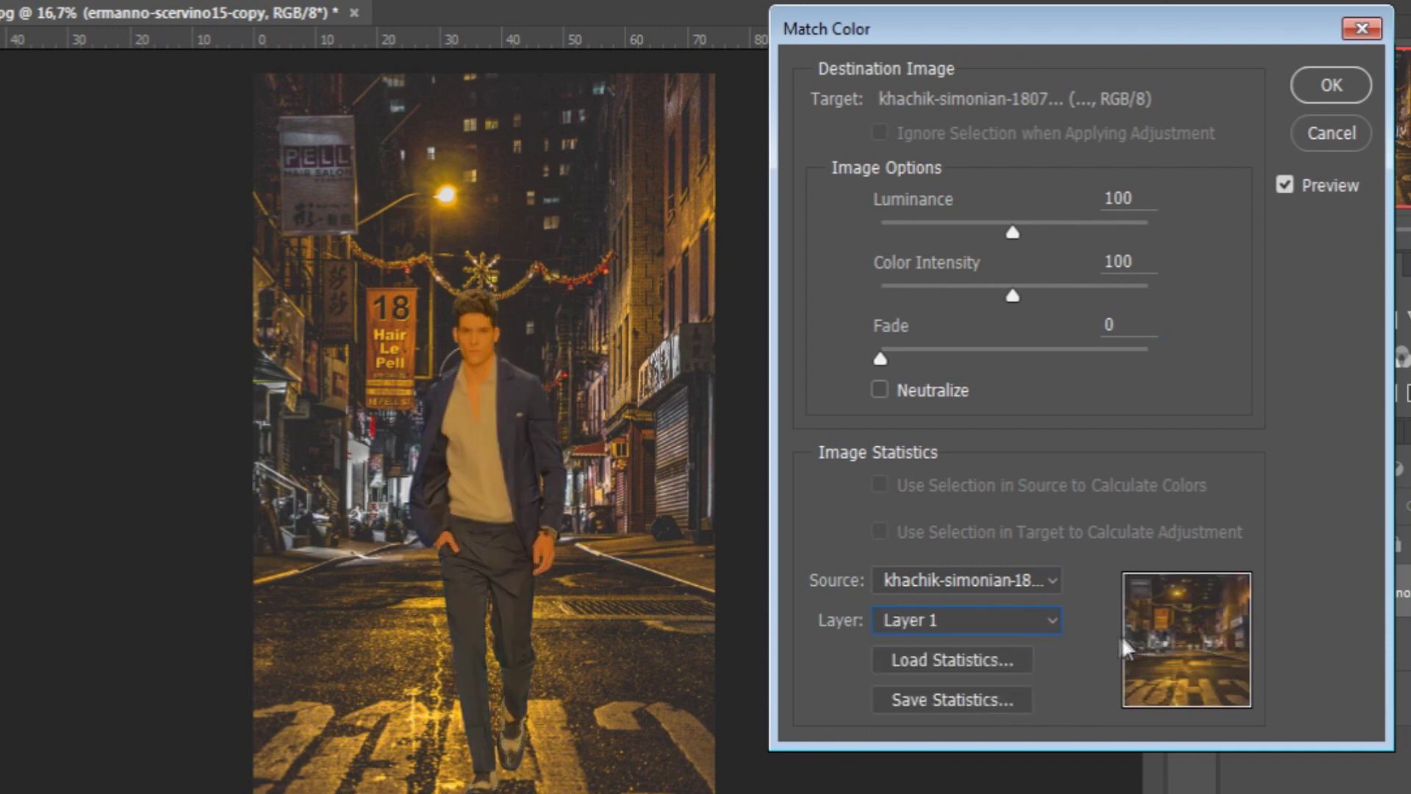
{"action": "left_click_drag", "start_coordinate": [881, 357], "coordinate": [1069, 354]}
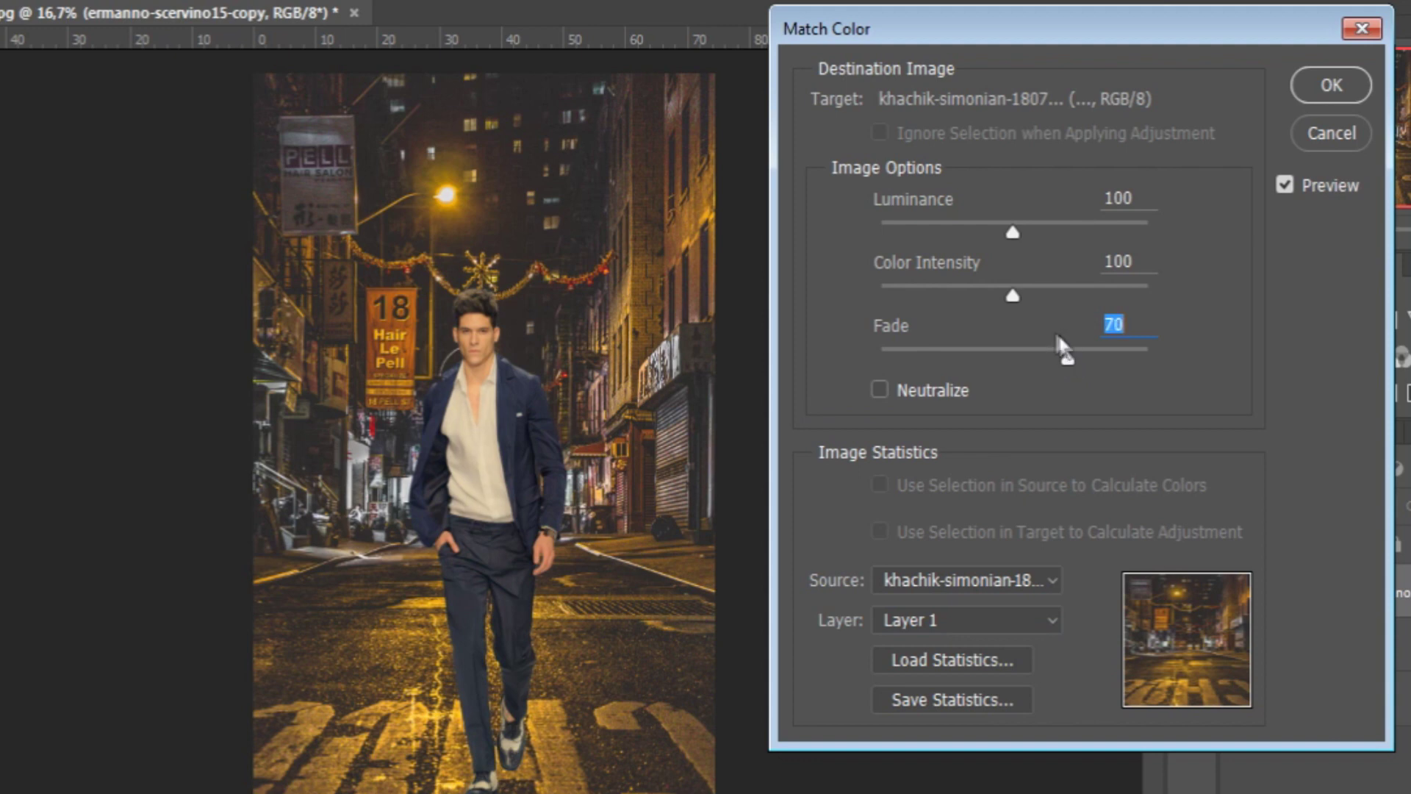
{"action": "left_click_drag", "start_coordinate": [1011, 229], "coordinate": [931, 225]}
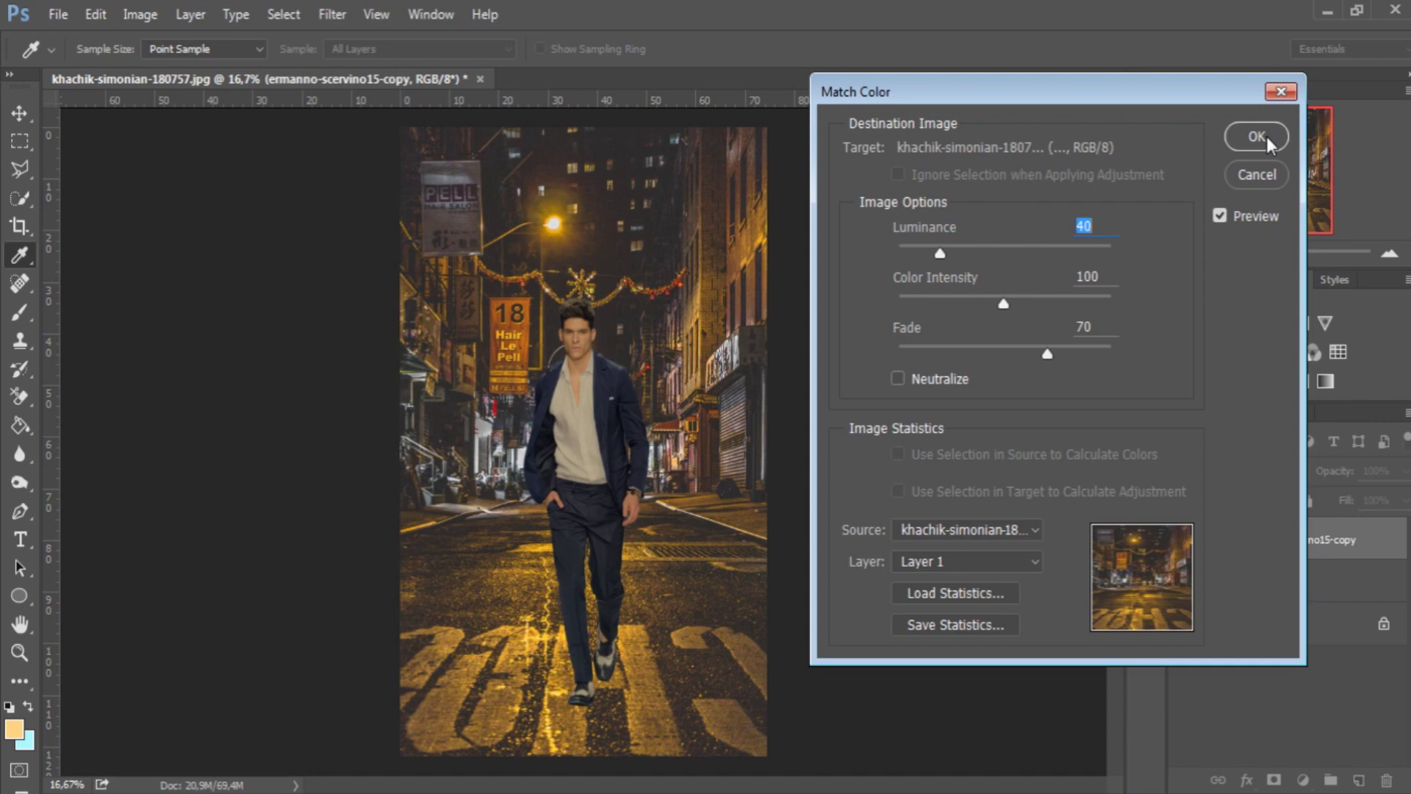
{"action": "left_click", "coordinate": [1263, 138]}
{"action": "key", "text": "c"}
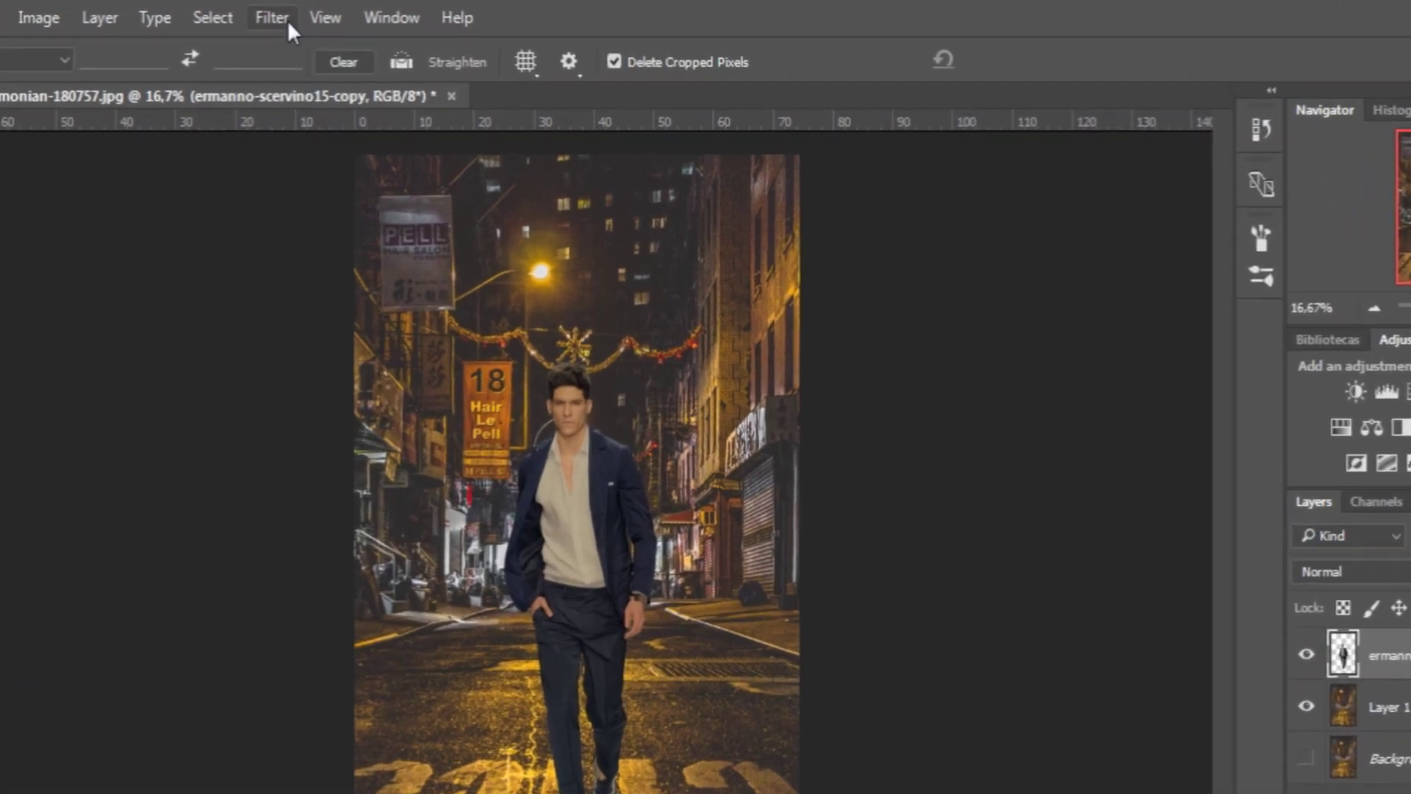
Step: Apply a Camera Raw filter to the man with Clarity +80 and Sharpening Amount 150
{"action": "left_click", "coordinate": [290, 16]}
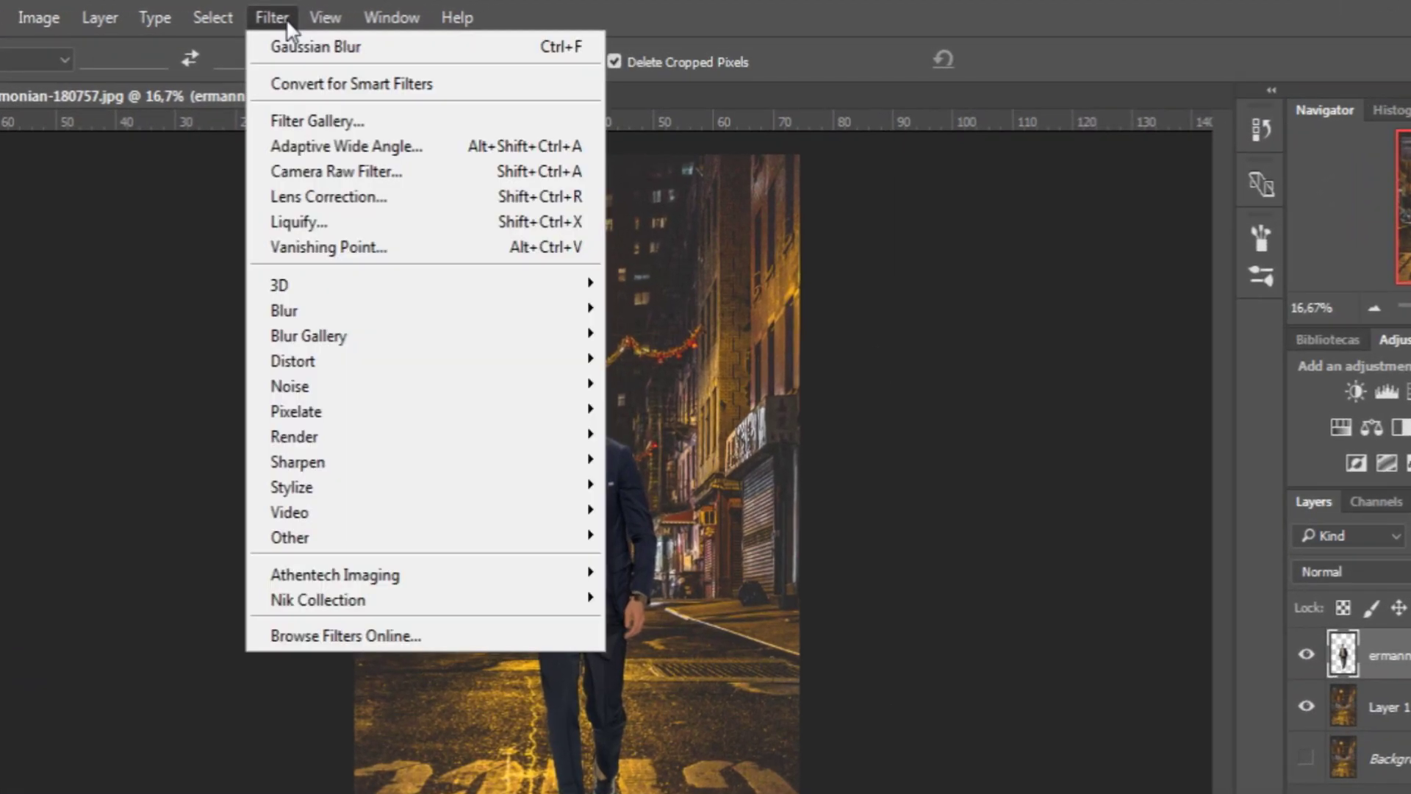
{"action": "left_click", "coordinate": [430, 181]}
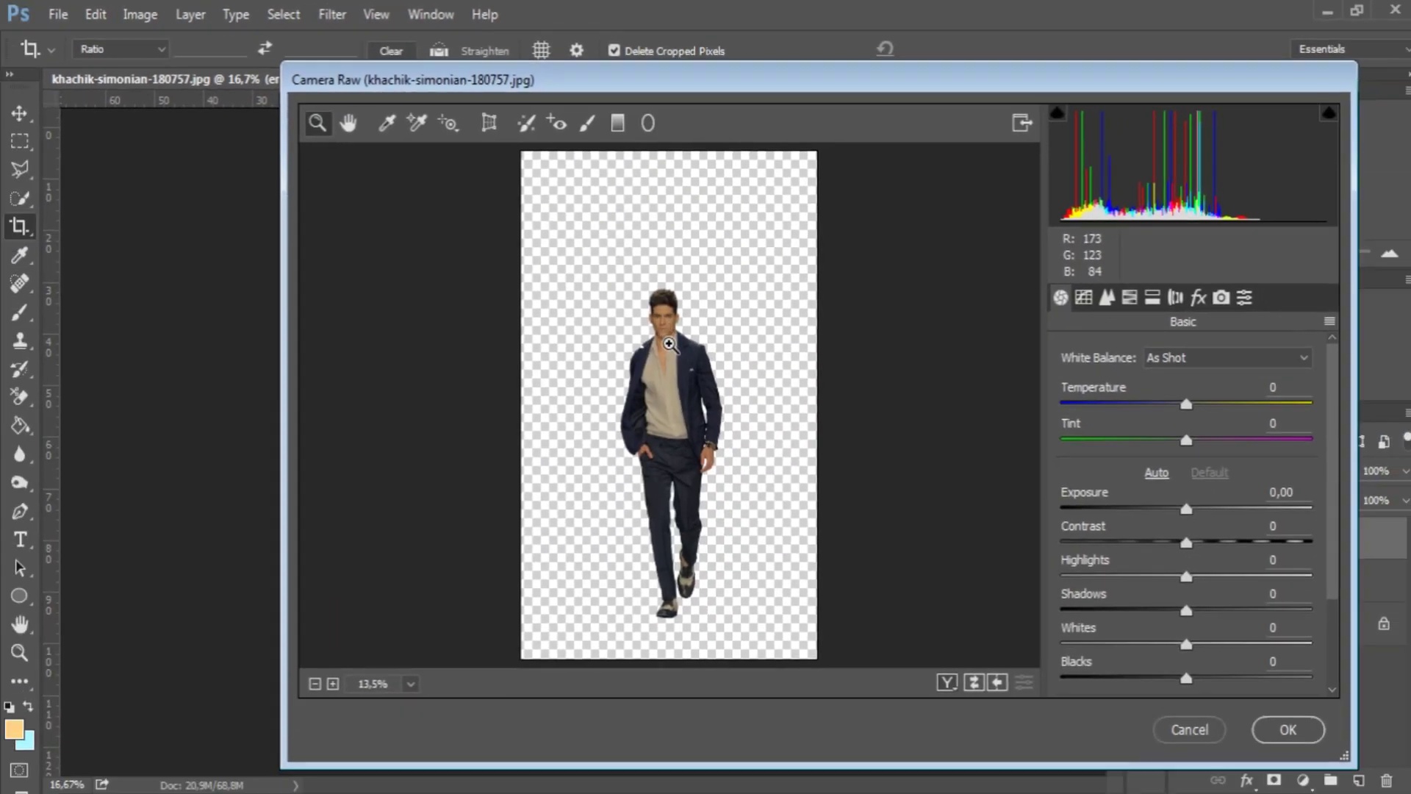
{"action": "left_click", "coordinate": [709, 385]}
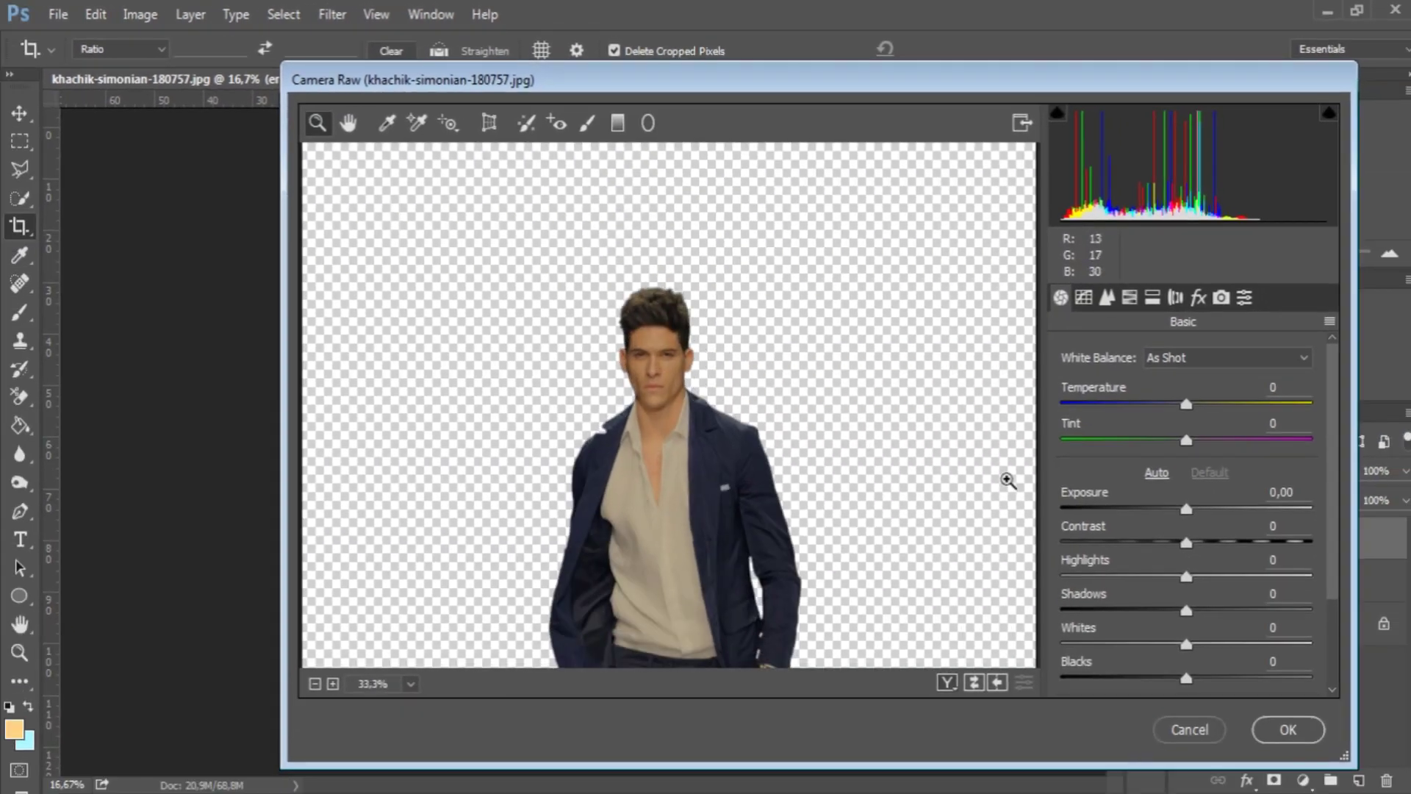
{"action": "left_click_drag", "start_coordinate": [1332, 507], "coordinate": [1332, 588]}
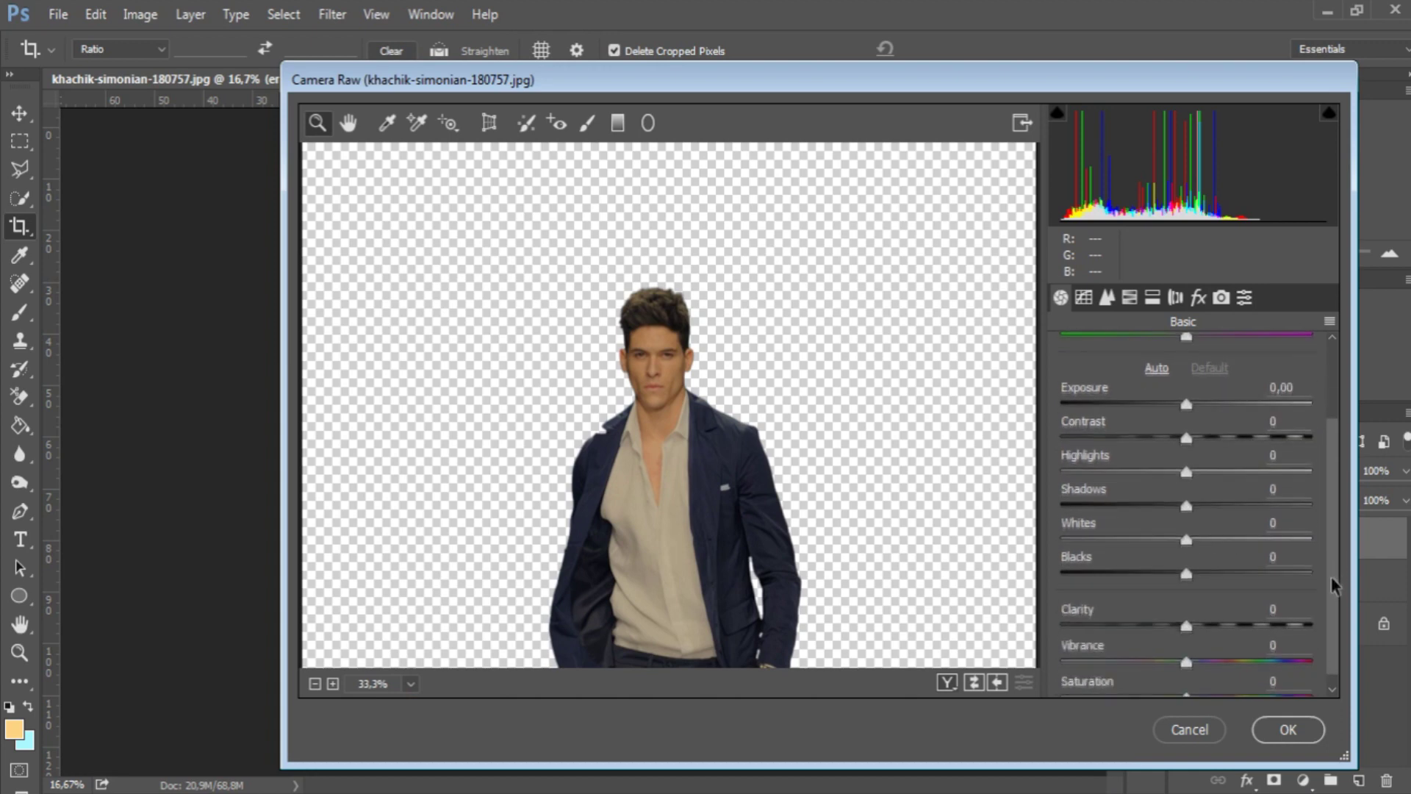
{"action": "left_click_drag", "start_coordinate": [1184, 624], "coordinate": [1286, 624]}
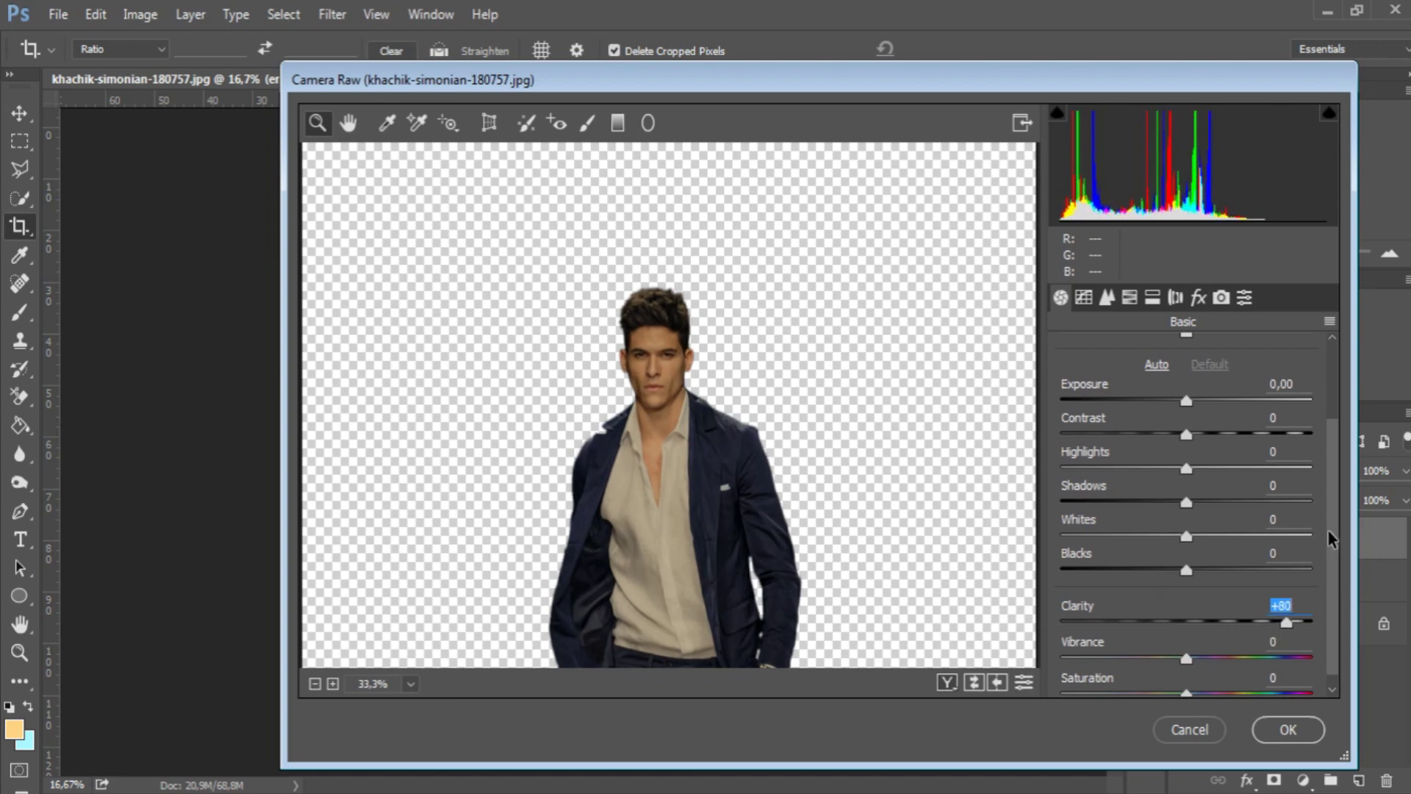
{"action": "scroll", "coordinate": [1300, 540], "scroll_direction": "up", "scroll_amount": 2}
{"action": "scroll", "coordinate": [1241, 386], "scroll_direction": "up", "scroll_amount": 1}
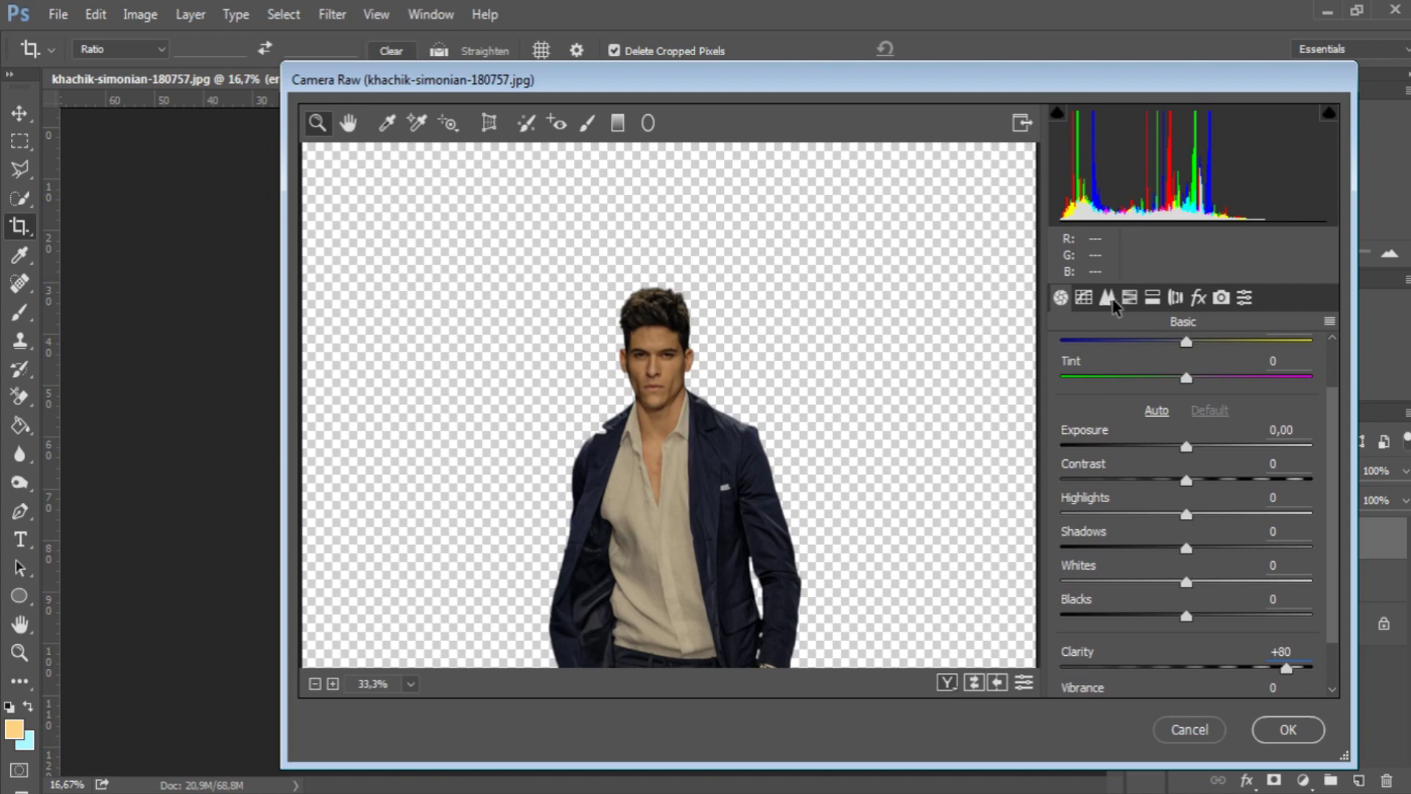
{"action": "left_click", "coordinate": [1108, 298]}
{"action": "mouse_move", "coordinate": [1095, 387]}
{"action": "left_mouse_down"}
{"action": "mouse_move", "coordinate": [1067, 389]}
{"action": "mouse_move", "coordinate": [1328, 399]}
{"action": "left_mouse_up"}
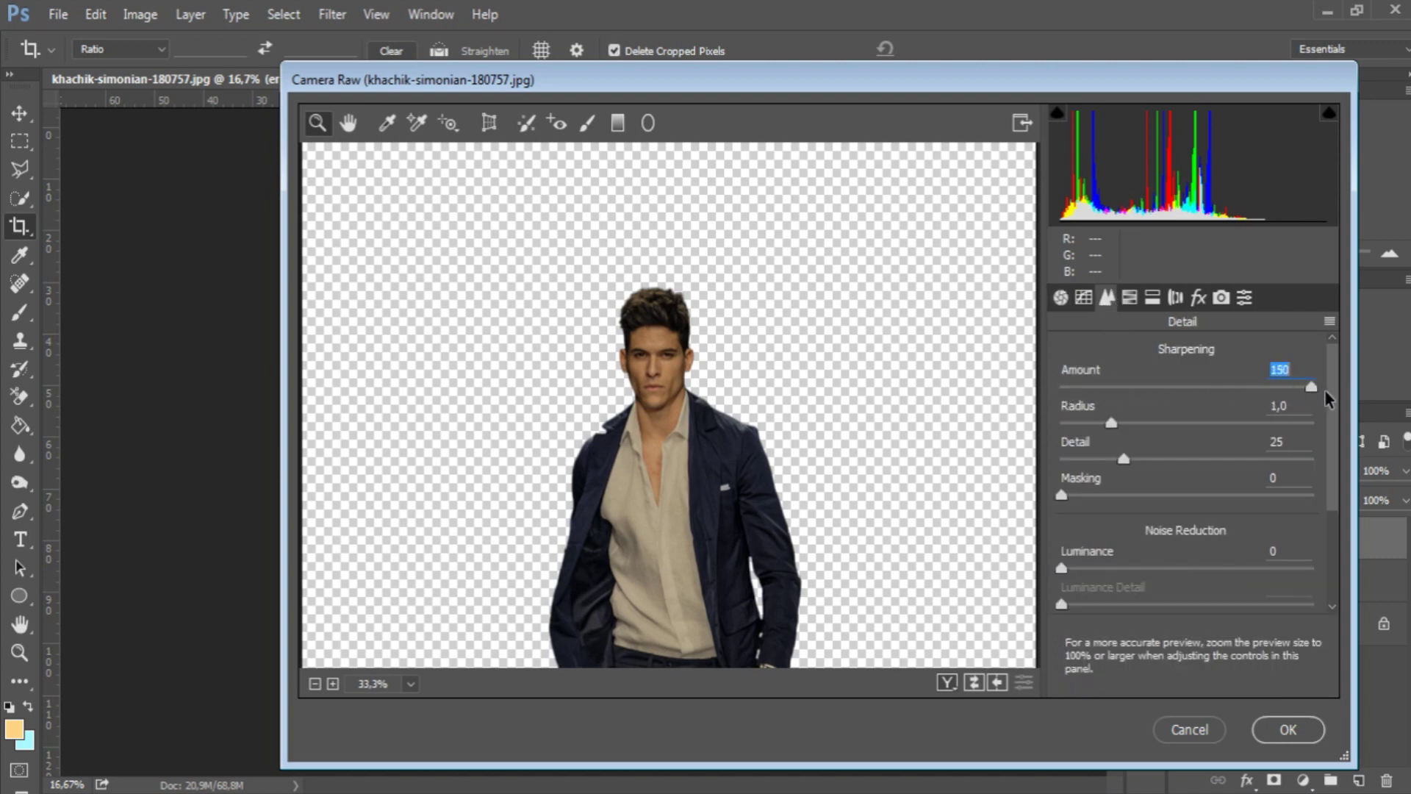
{"action": "left_click", "coordinate": [1276, 724]}
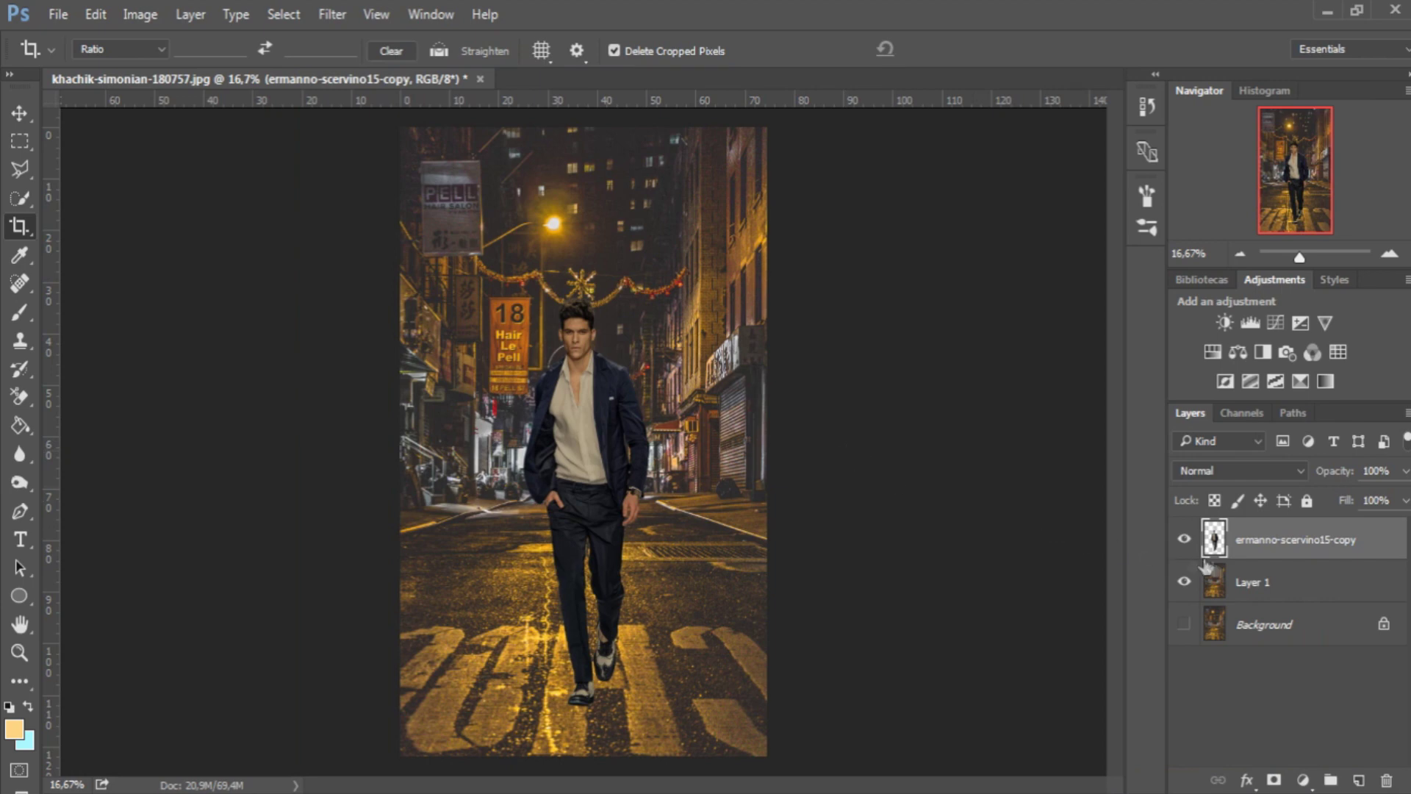
Step: Convert the street layer, Layer 1, into a smart object
{"action": "left_click", "coordinate": [1314, 589]}
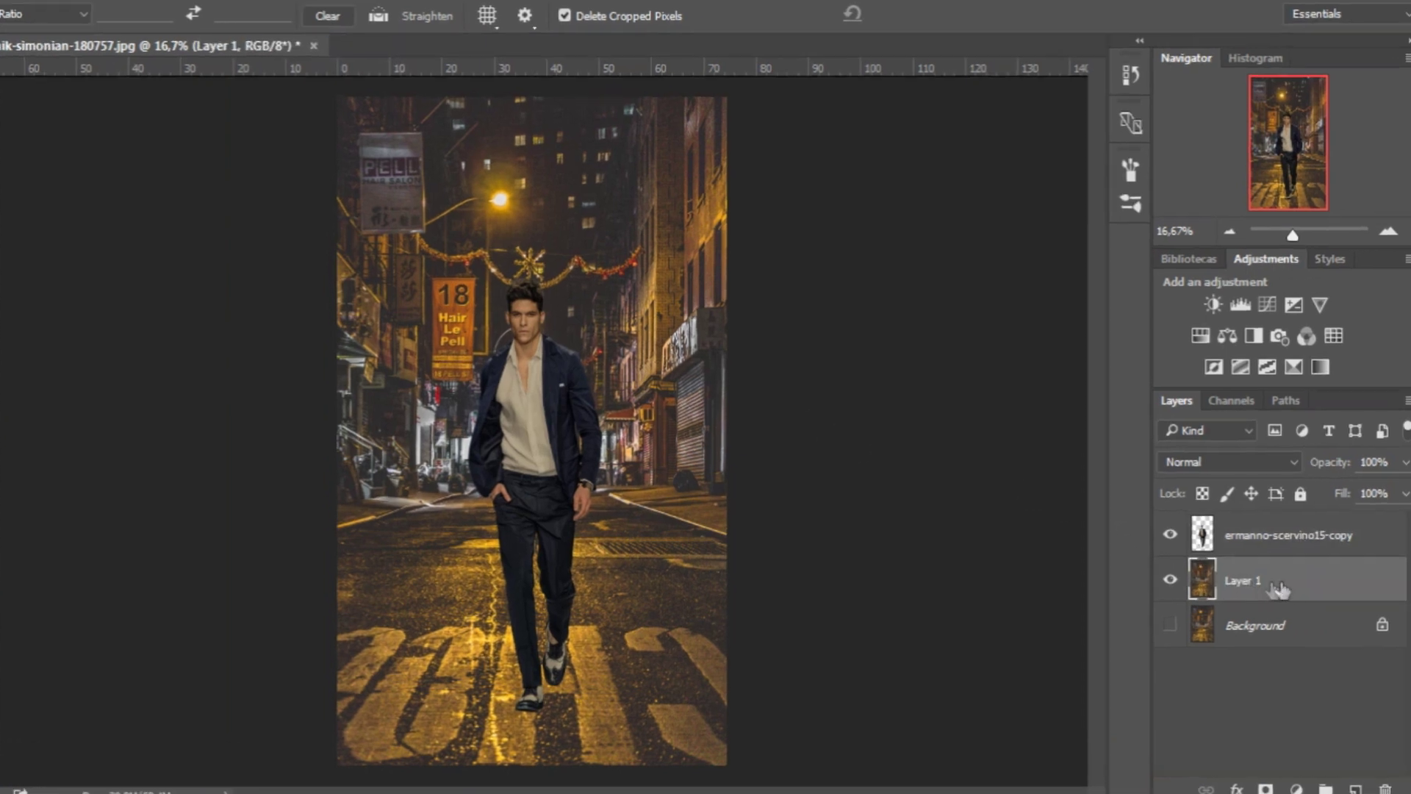
{"action": "right_click", "coordinate": [1279, 588]}
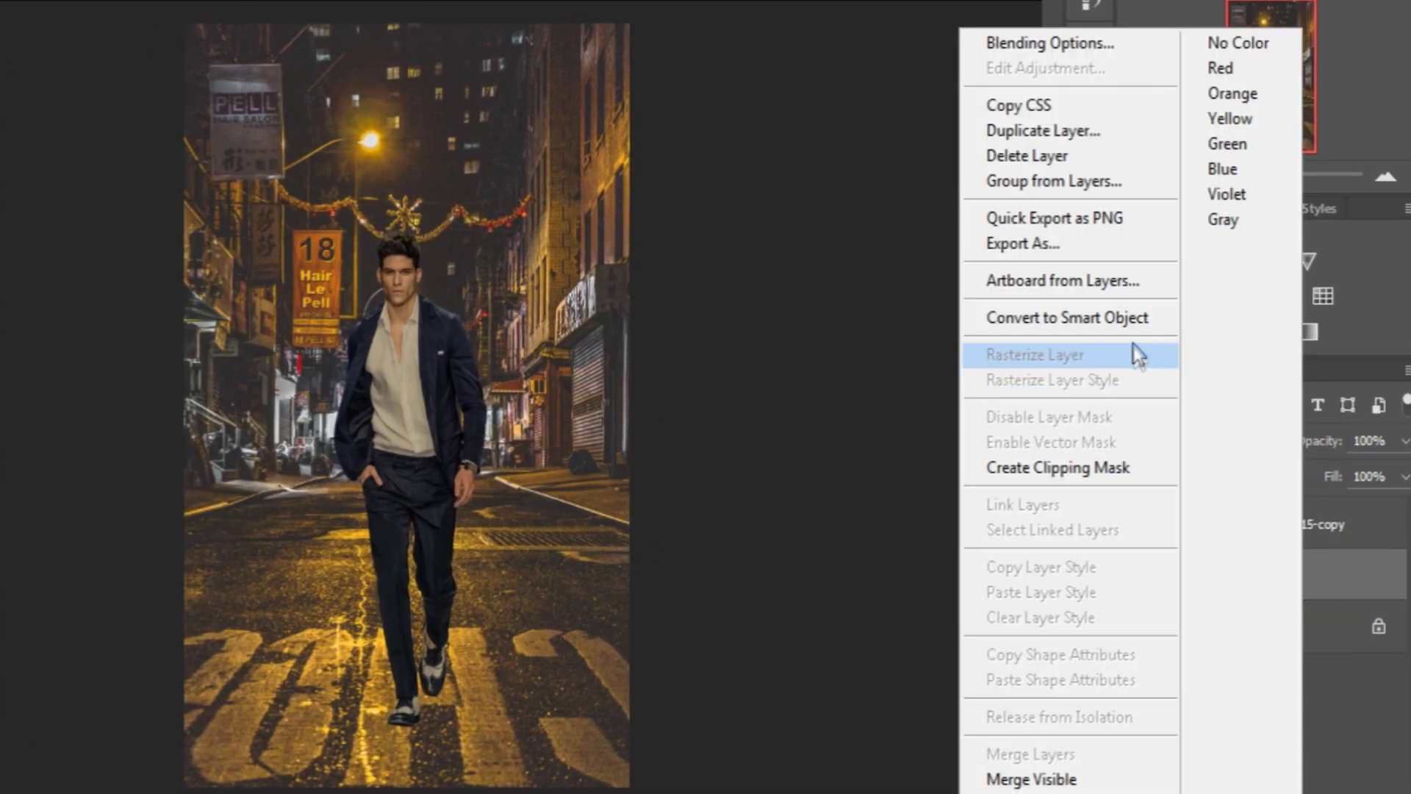
{"action": "left_click", "coordinate": [1128, 323]}
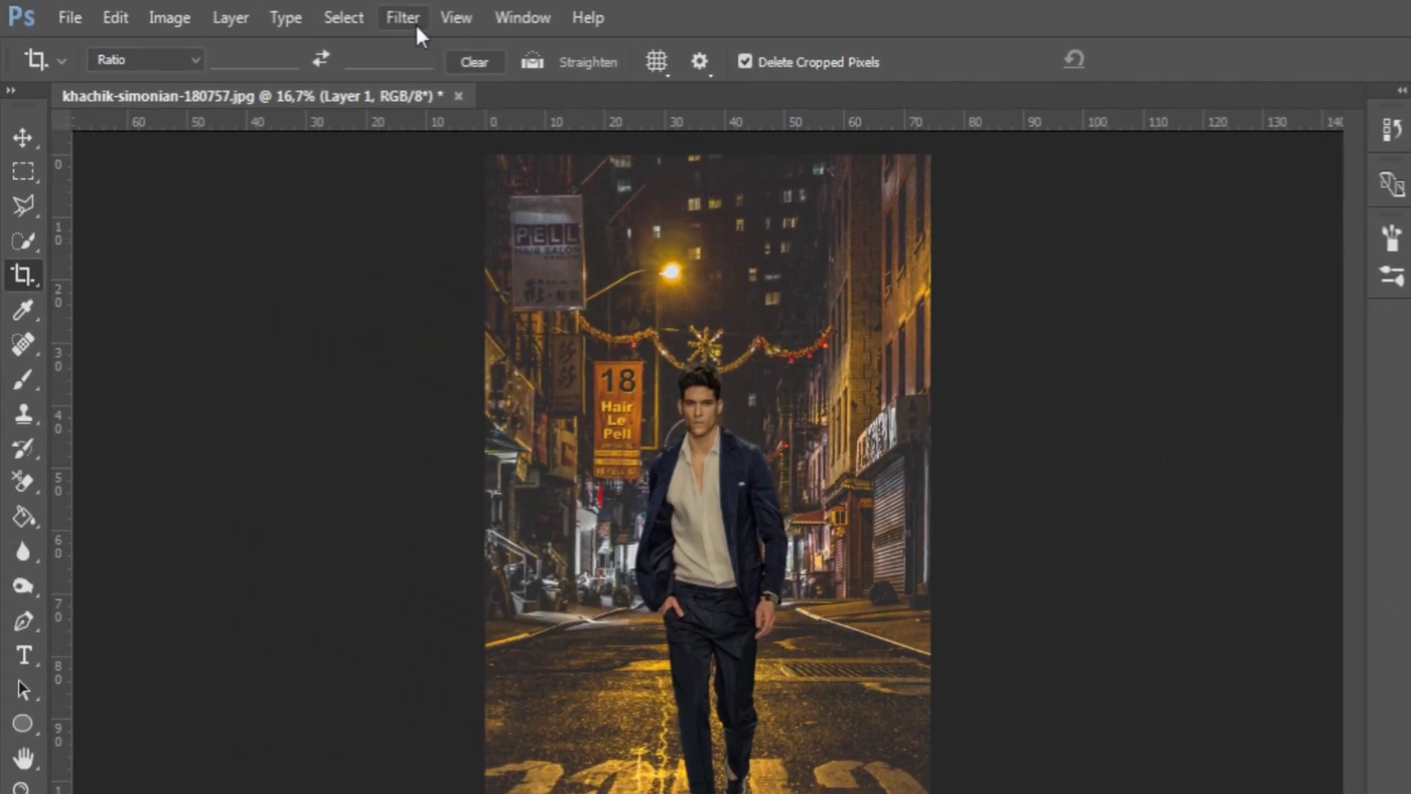
Step: Apply a Gaussian Blur of about 5 pixels to the street layer
{"action": "left_click", "coordinate": [416, 23]}
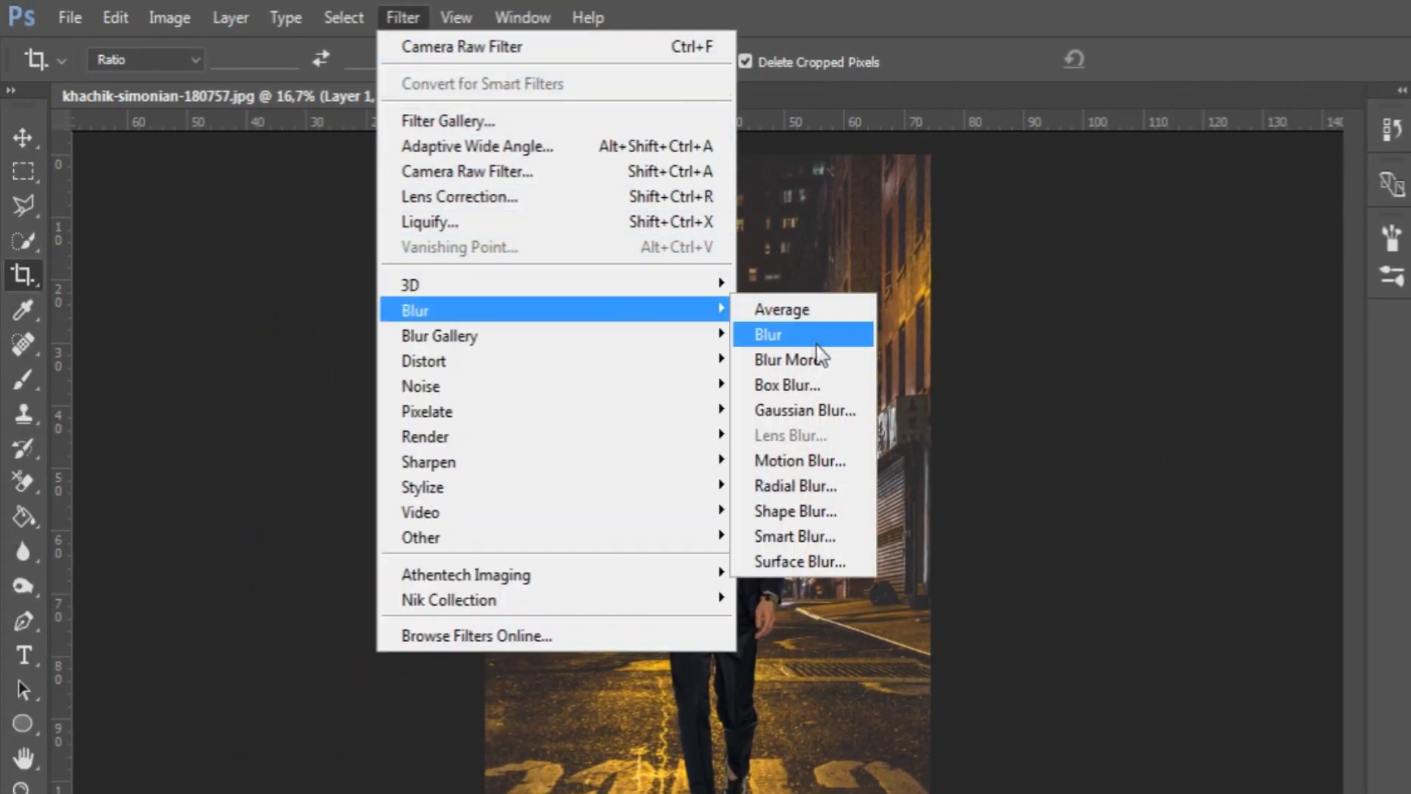
{"action": "left_click", "coordinate": [805, 410]}
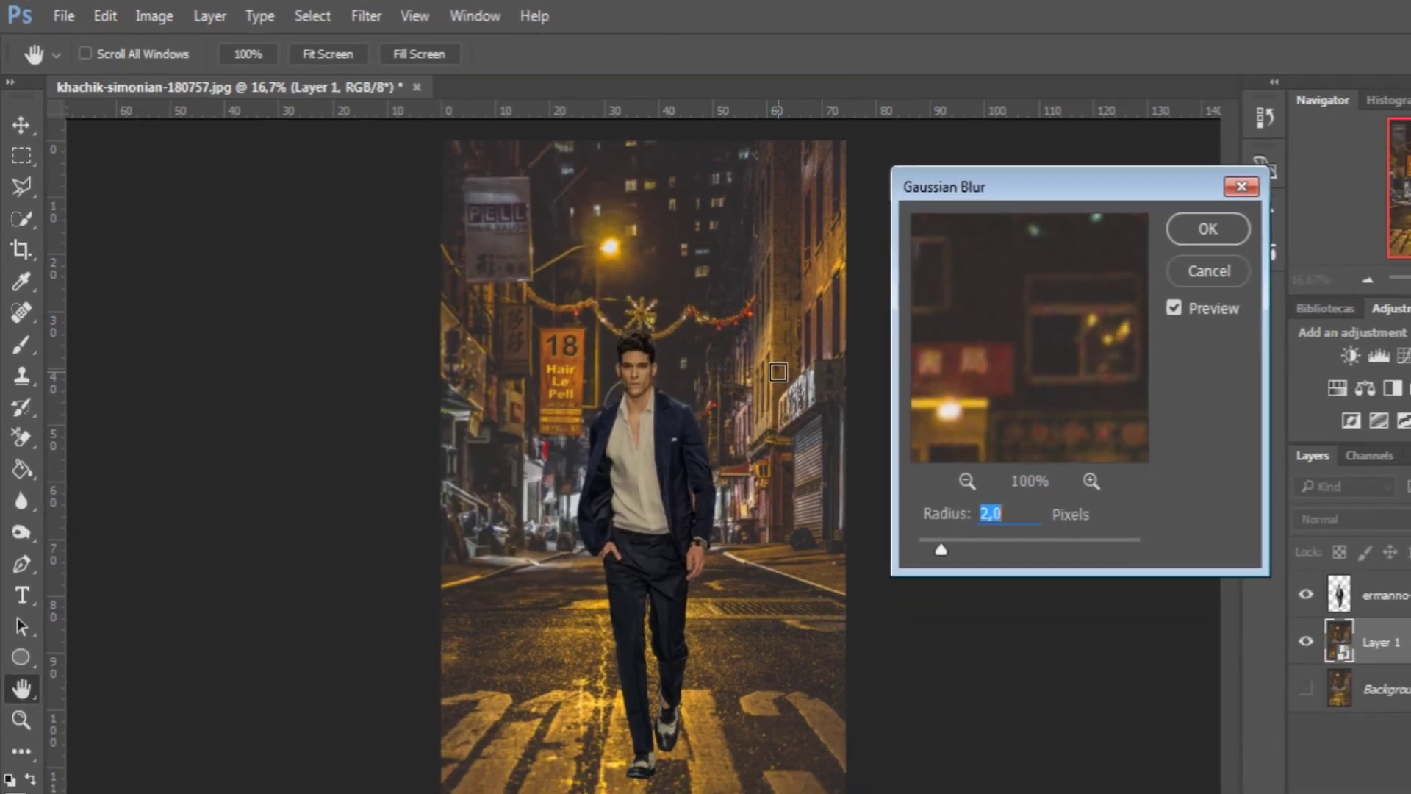
{"action": "left_click_drag", "start_coordinate": [853, 497], "coordinate": [892, 498]}
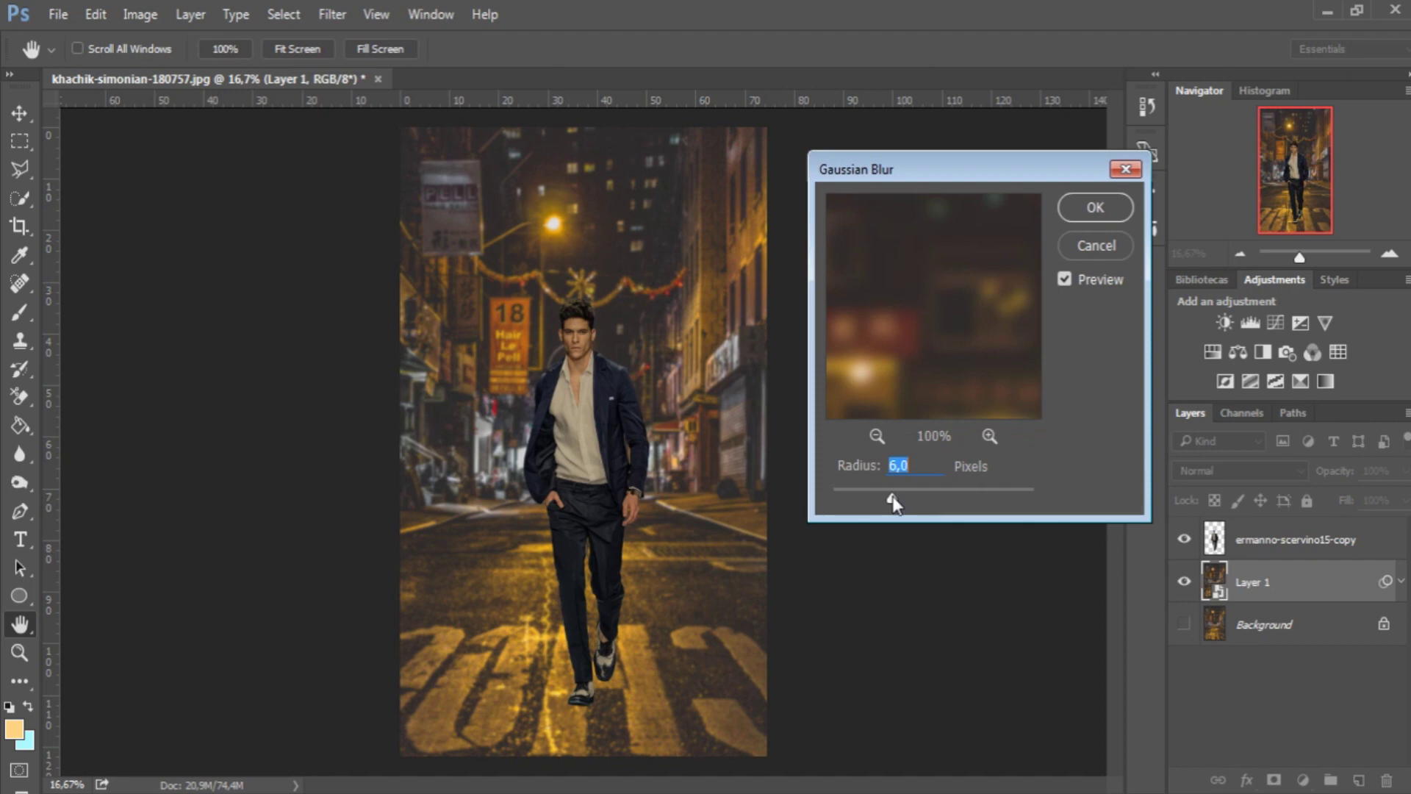
{"action": "left_click_drag", "start_coordinate": [895, 500], "coordinate": [891, 504]}
{"action": "left_click", "coordinate": [1093, 207]}
{"action": "key", "text": "c"}
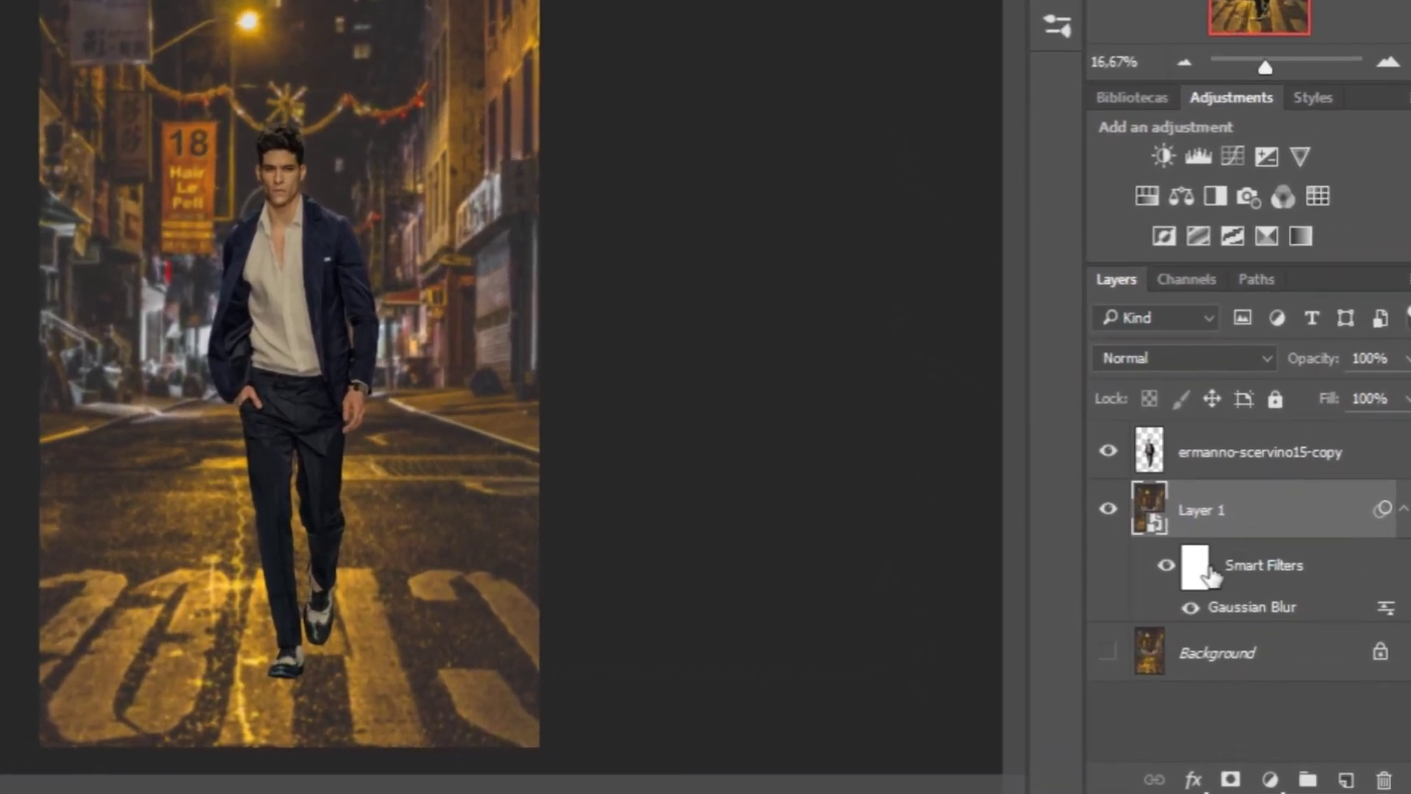
Step: Paint the Gaussian Blur filter mask with a soft round 1102 px brush to keep the lower street sharp
{"action": "left_click", "coordinate": [1250, 632]}
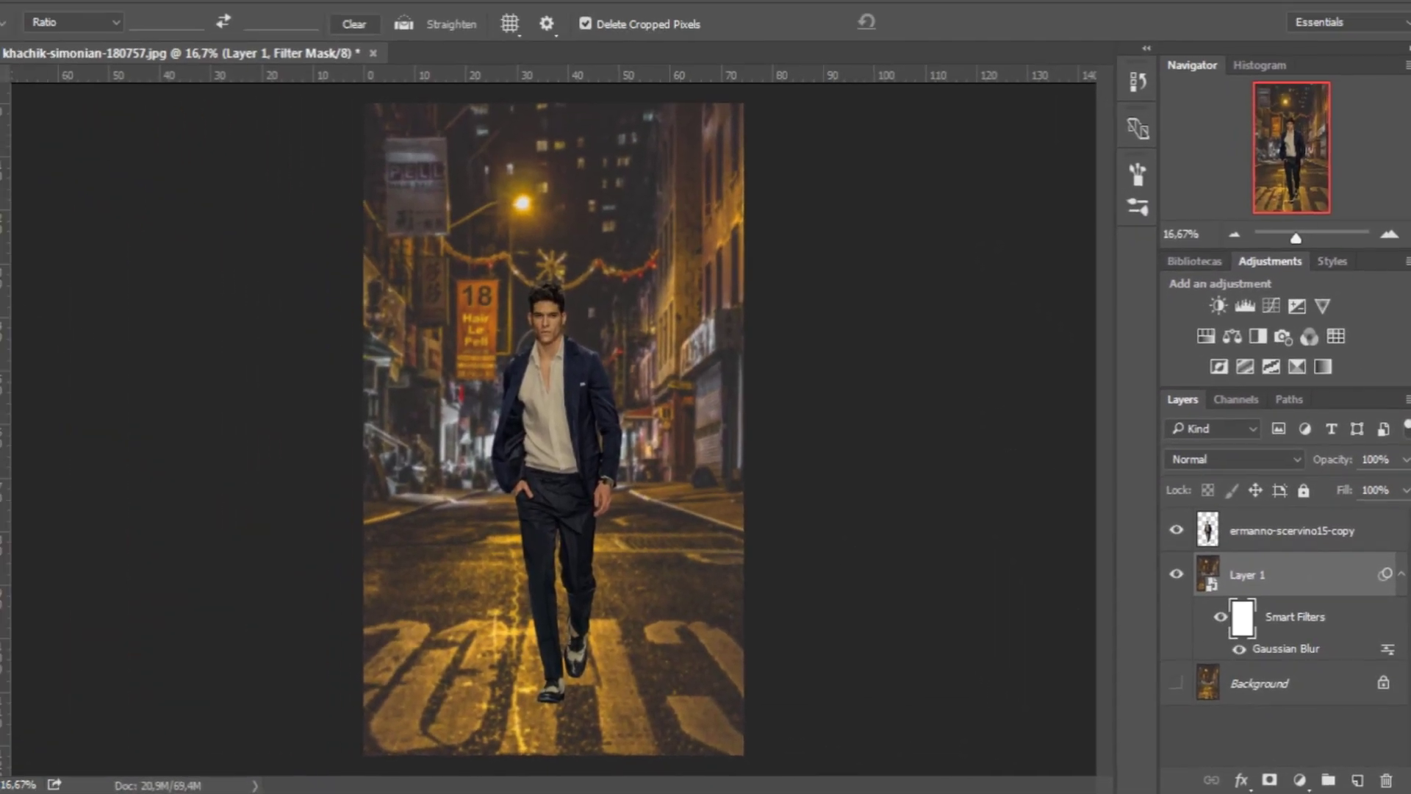
{"action": "left_click", "coordinate": [22, 310]}
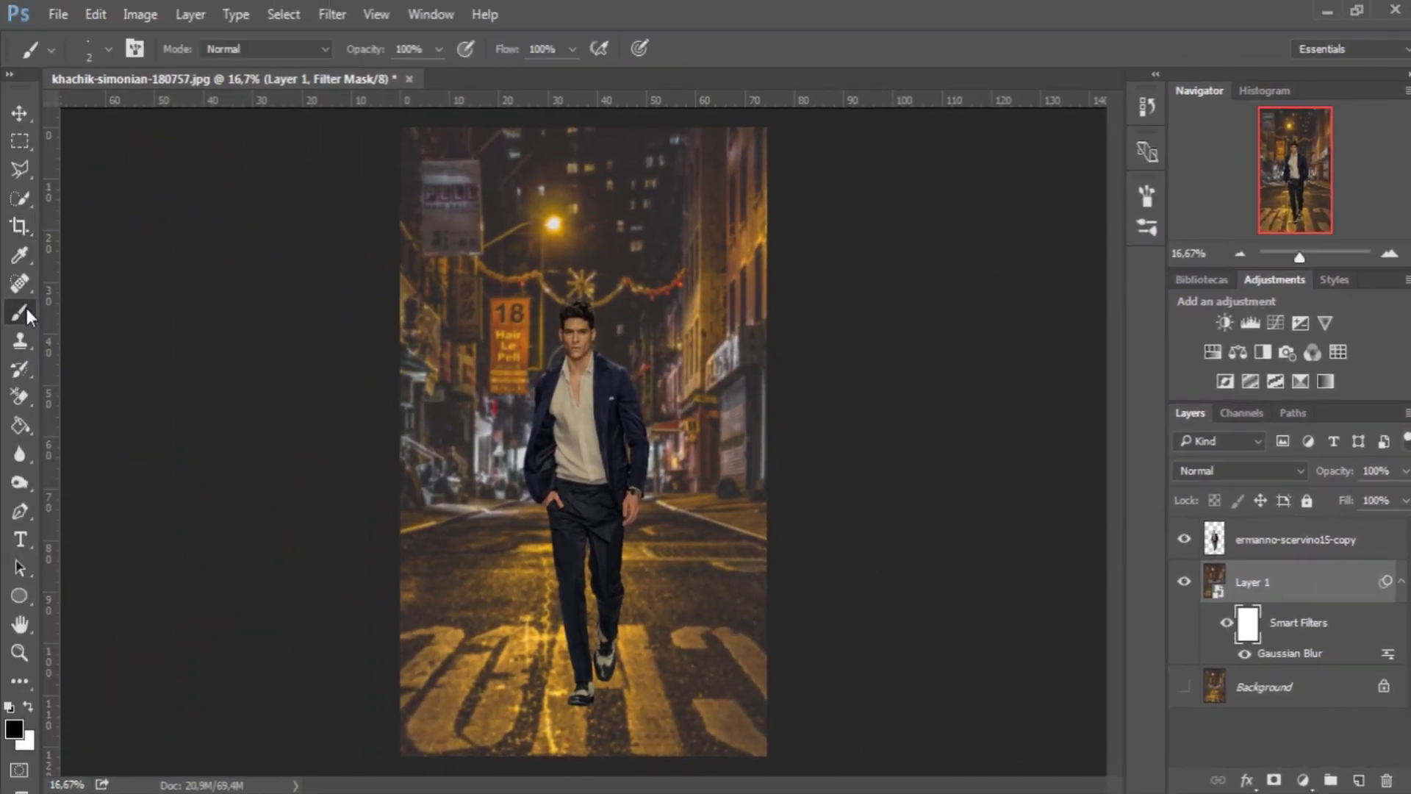
{"action": "left_click", "coordinate": [108, 48]}
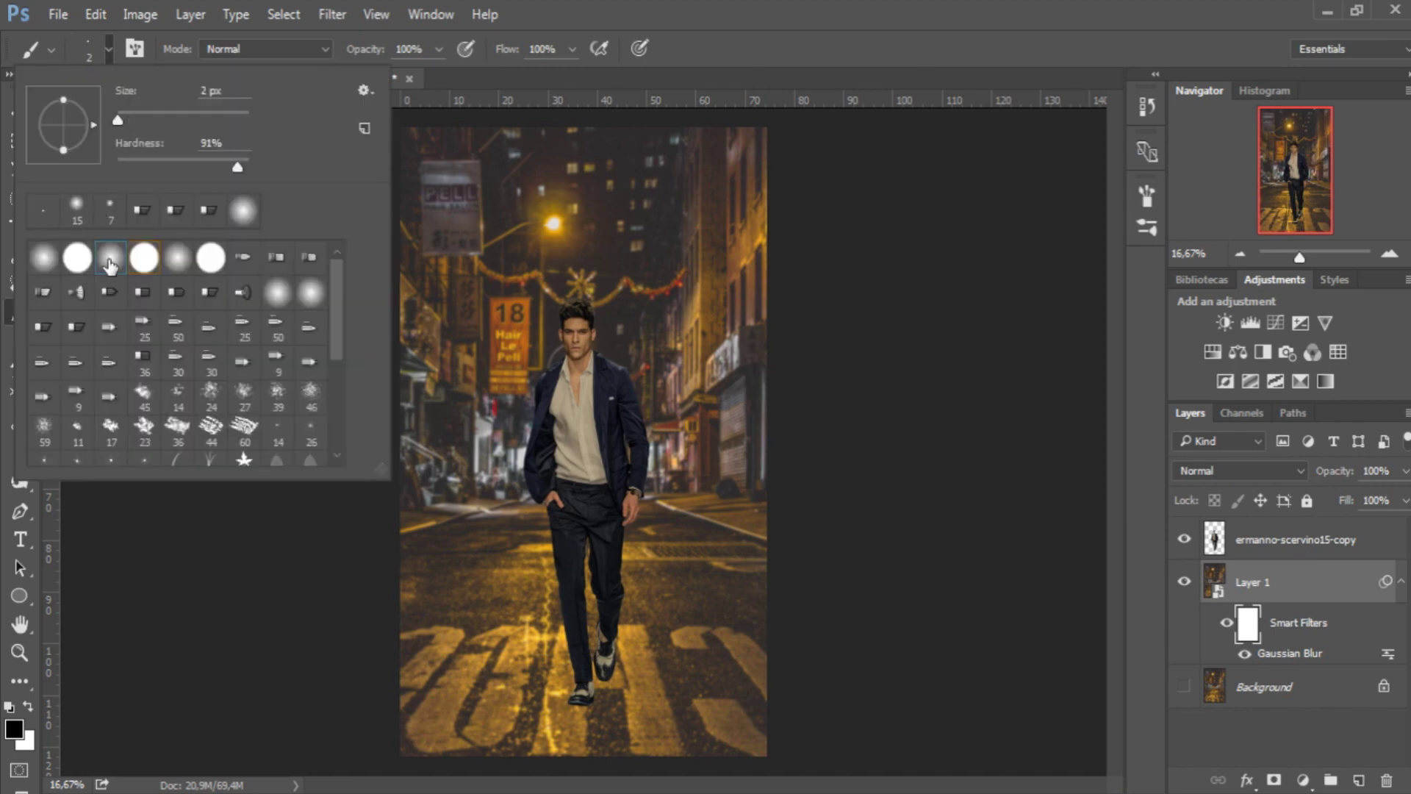
{"action": "left_click", "coordinate": [781, 7]}
{"action": "right_click", "coordinate": [598, 412]}
{"action": "left_click_drag", "start_coordinate": [729, 430], "coordinate": [745, 434]}
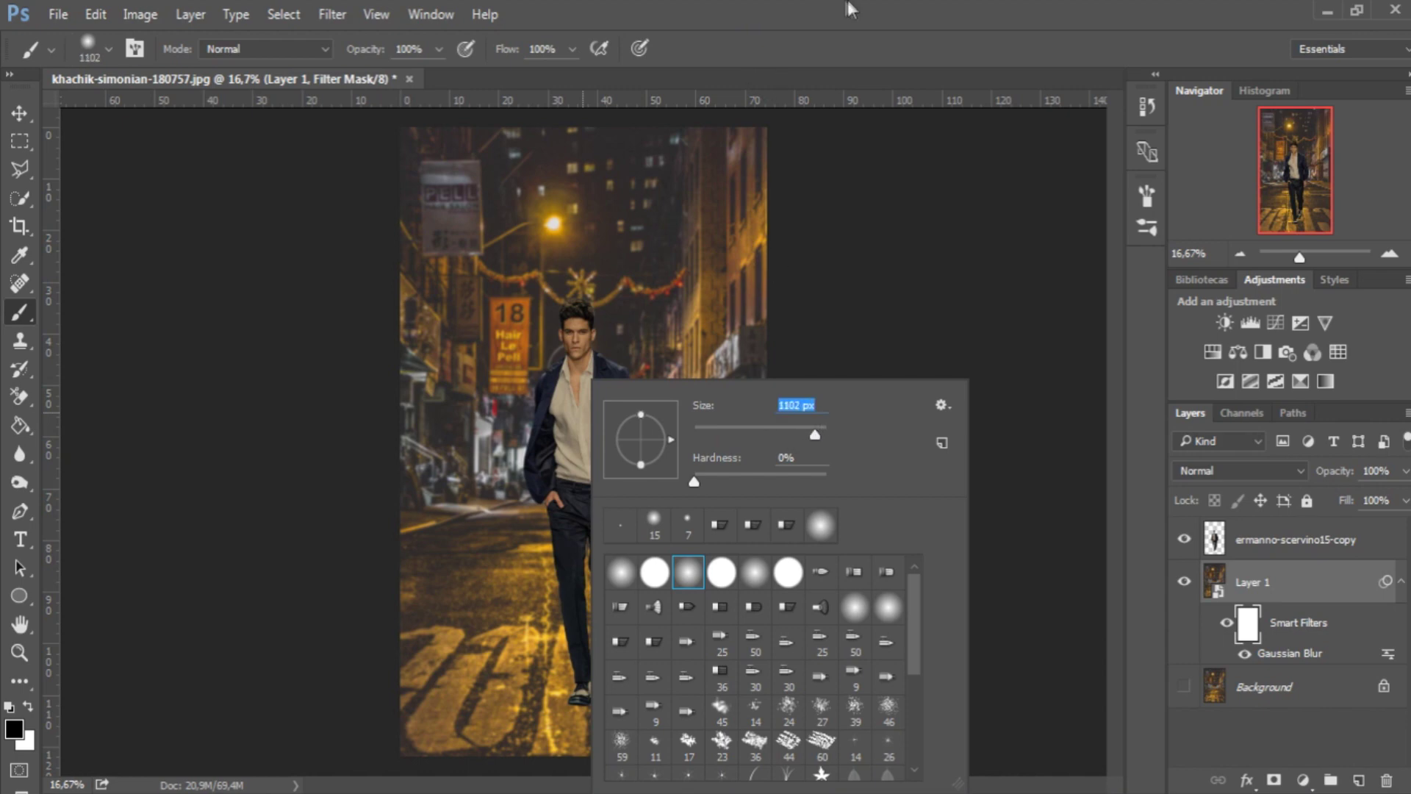
{"action": "key", "text": "Return"}
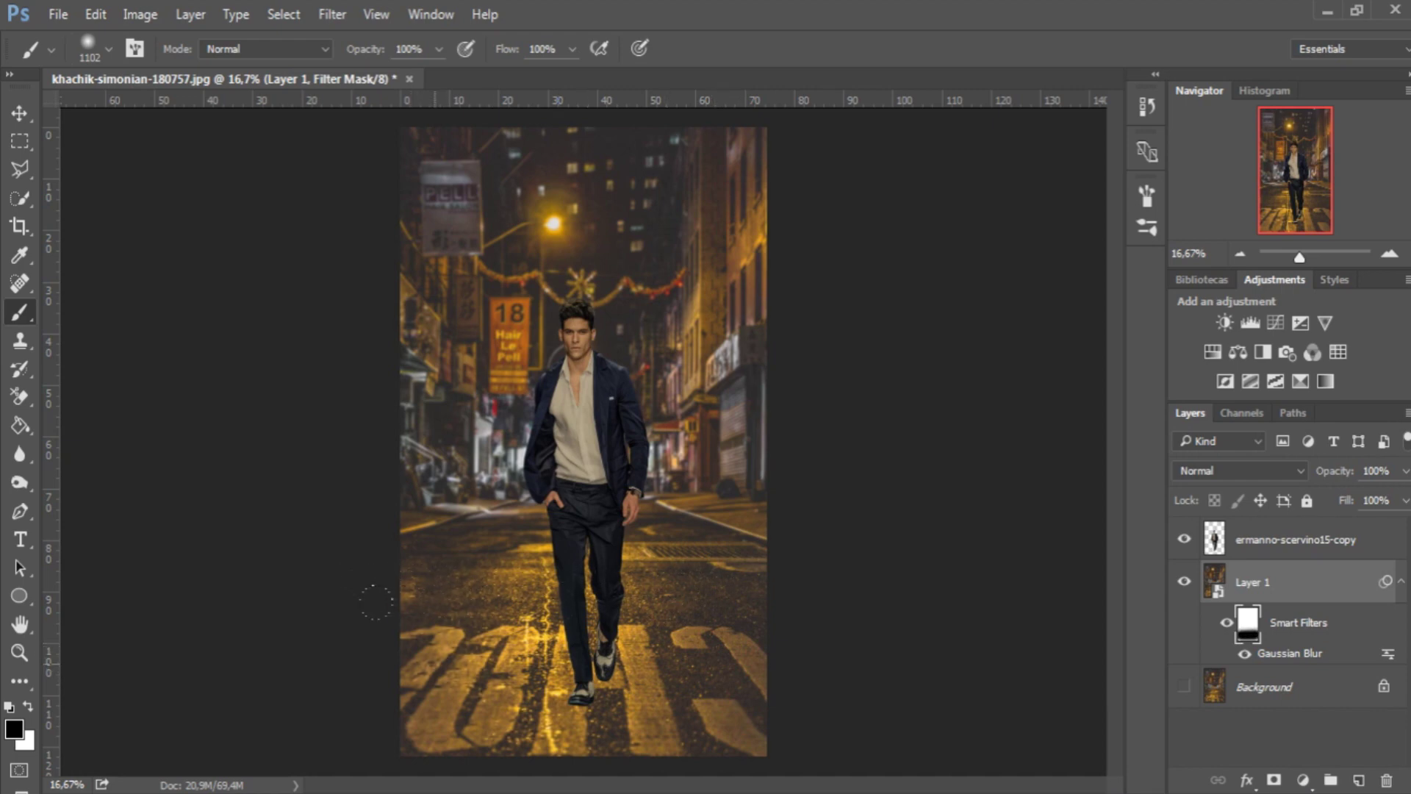
{"action": "left_click", "coordinate": [28, 706]}
{"action": "left_click", "coordinate": [1351, 543]}
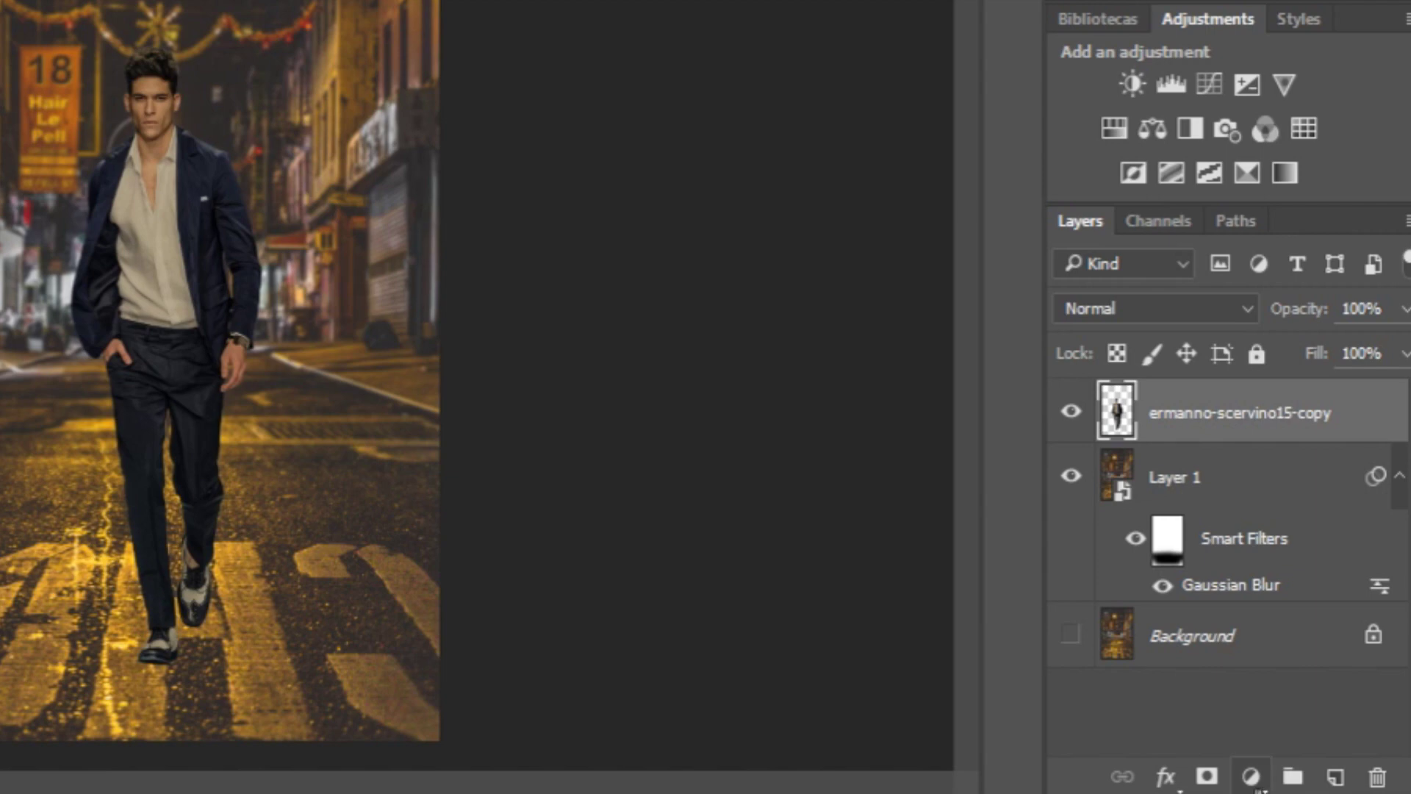
Step: Add a Gradient Map clipped to the man and set its left stop to yellow #fee34b
{"action": "left_click", "coordinate": [1253, 779]}
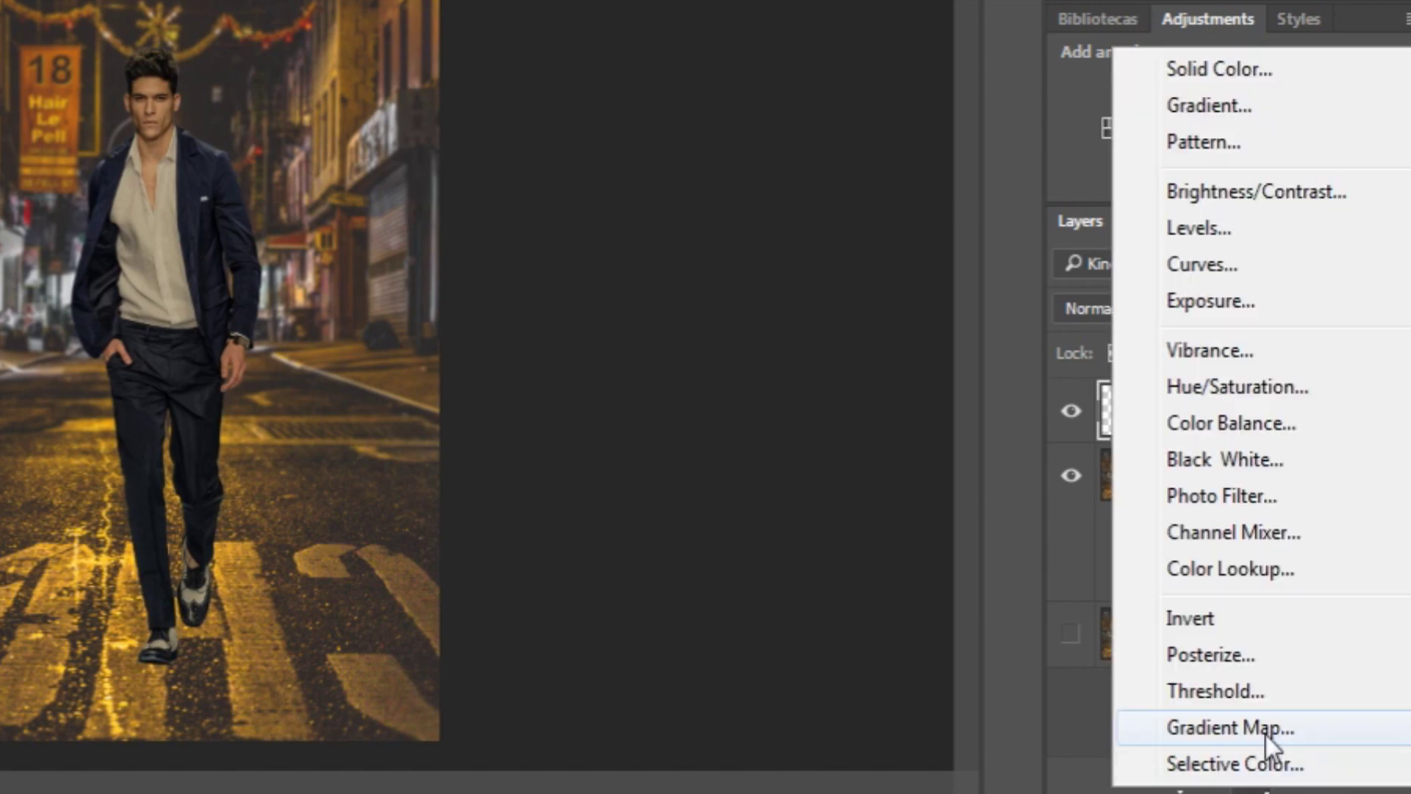
{"action": "left_click", "coordinate": [1265, 735]}
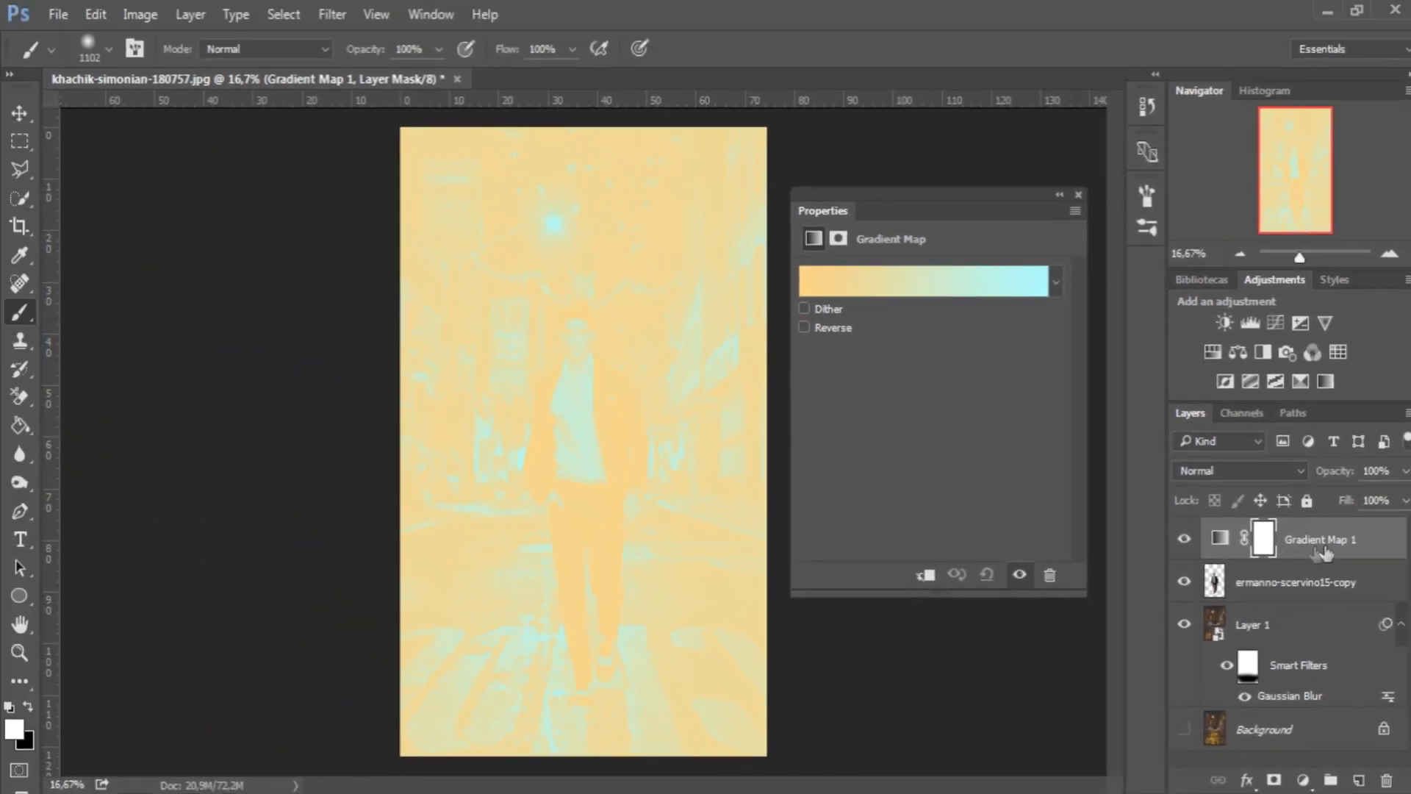
{"action": "left_click", "coordinate": [926, 577]}
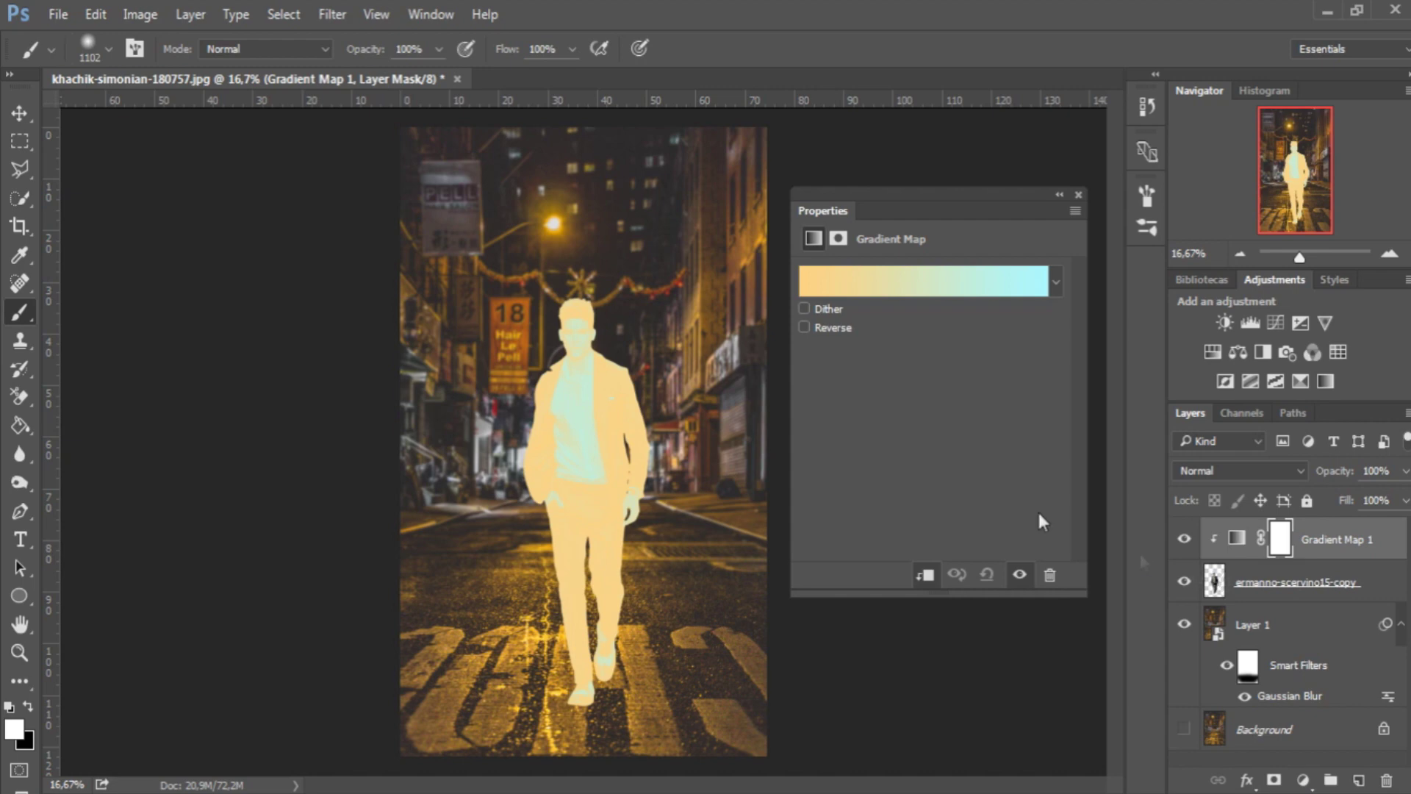
{"action": "left_click", "coordinate": [864, 289]}
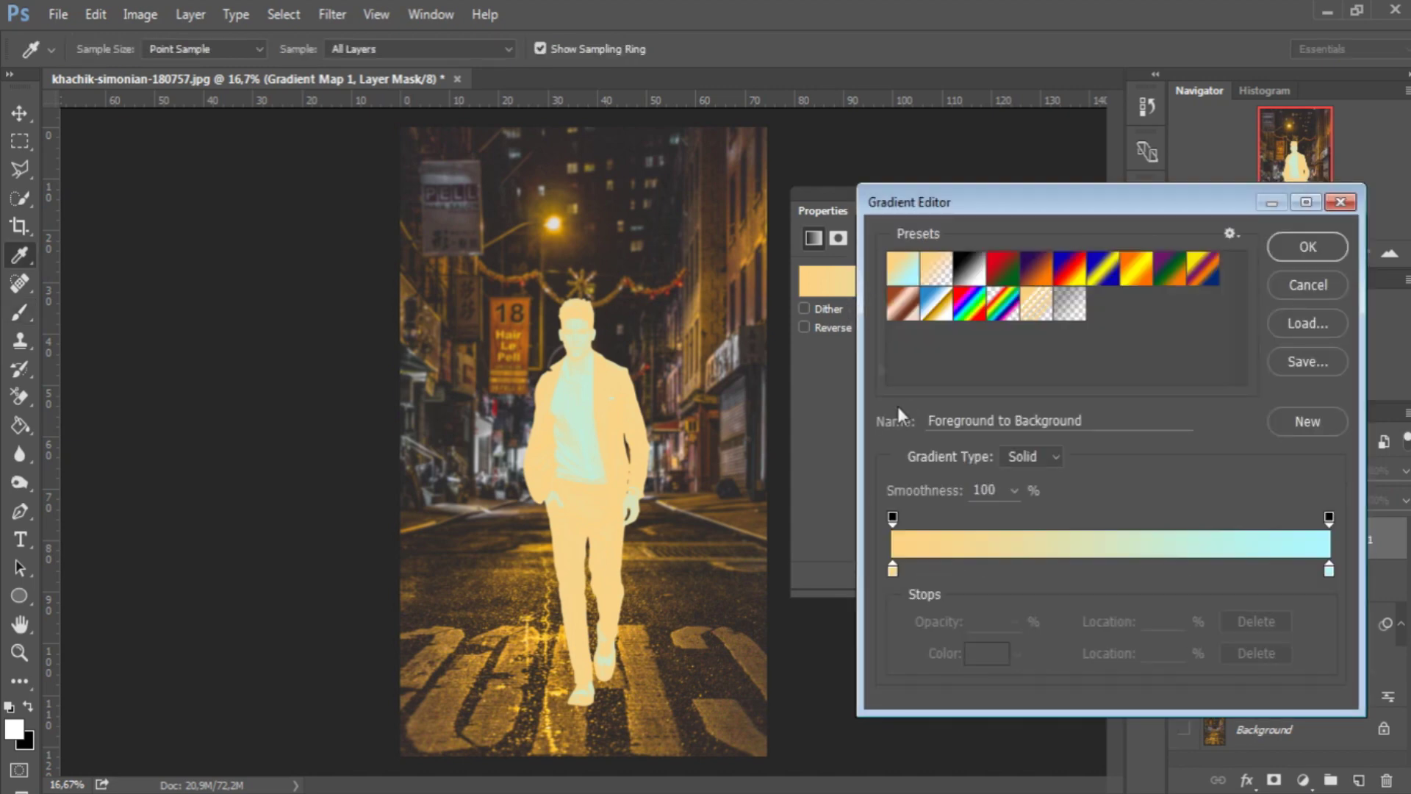
{"action": "left_click", "coordinate": [892, 572]}
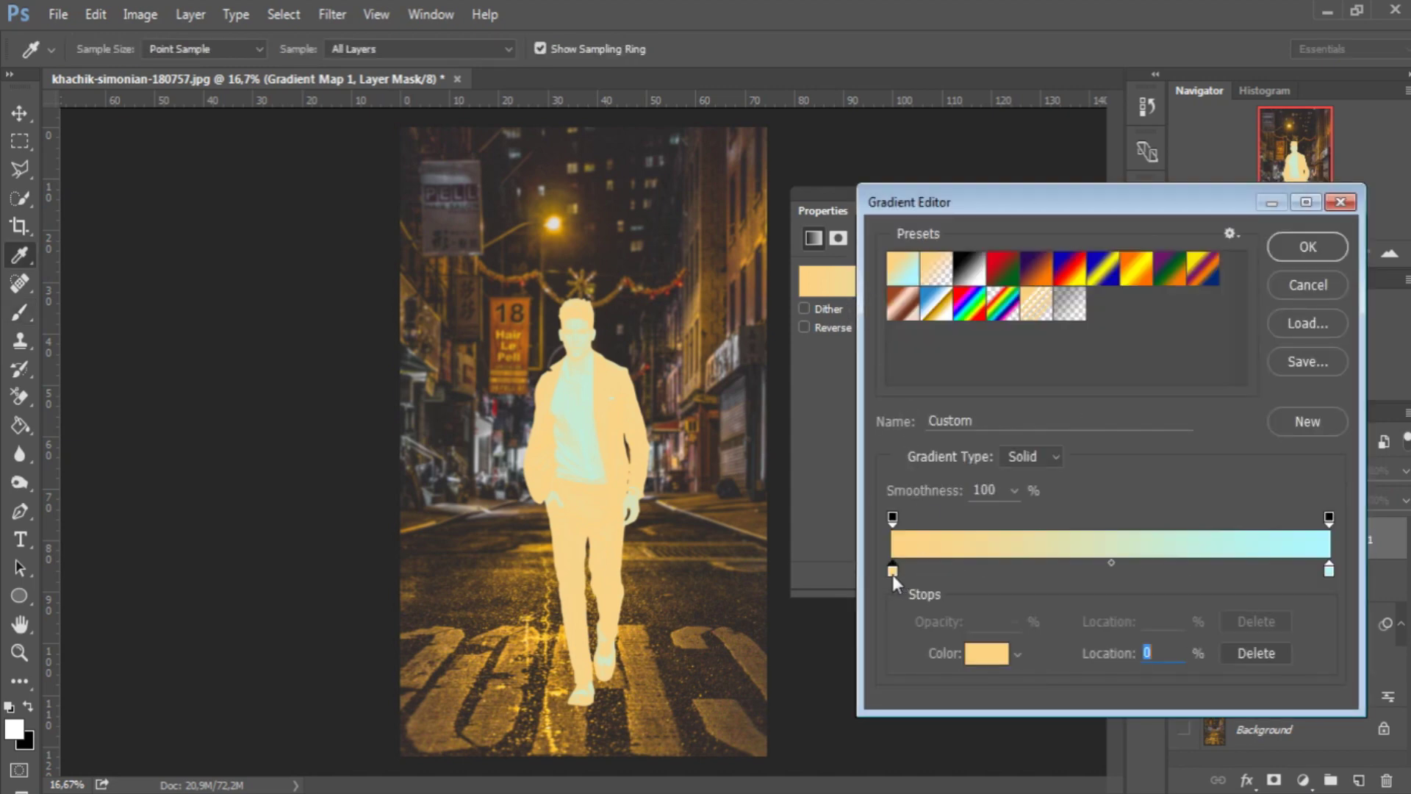
{"action": "left_click", "coordinate": [992, 654]}
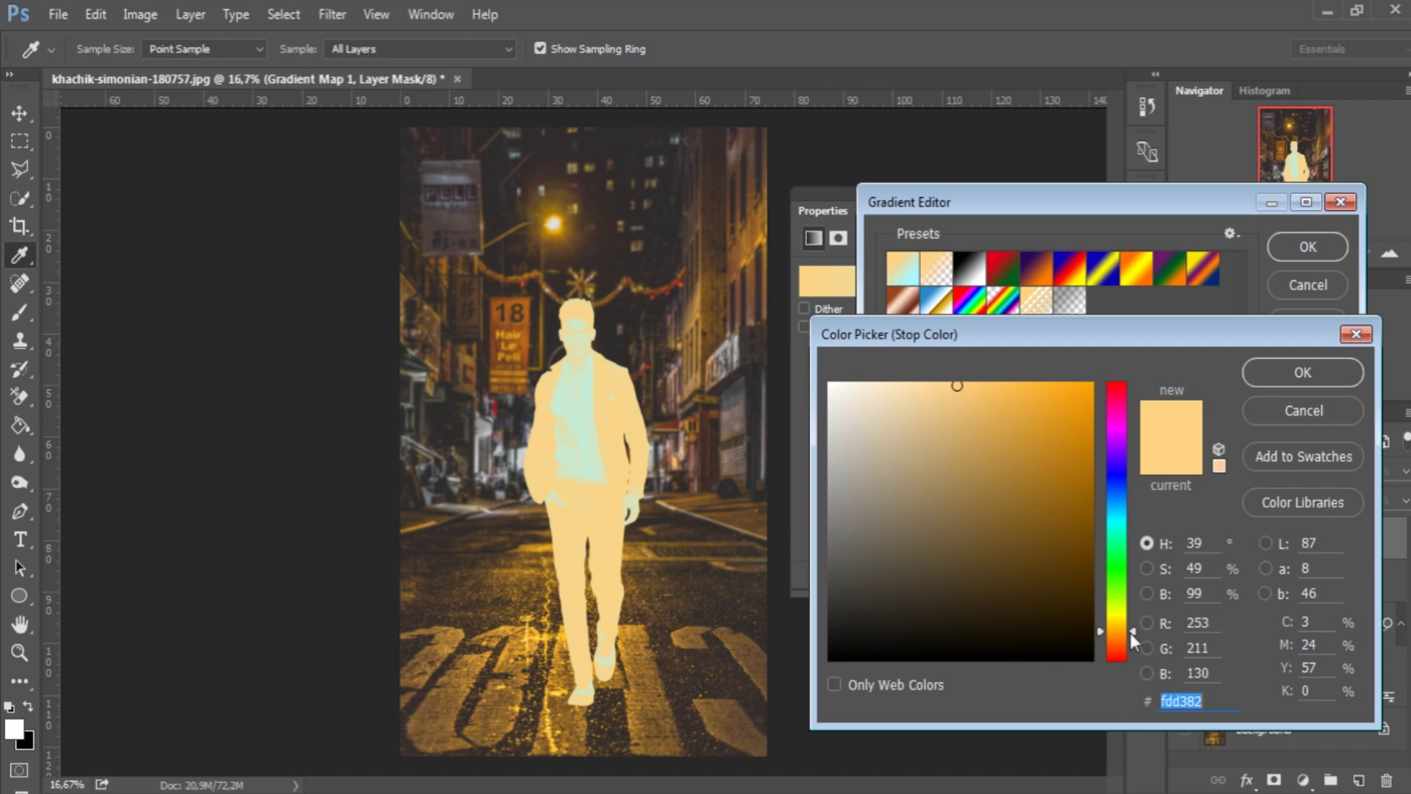
{"action": "left_click_drag", "start_coordinate": [1129, 629], "coordinate": [1131, 623]}
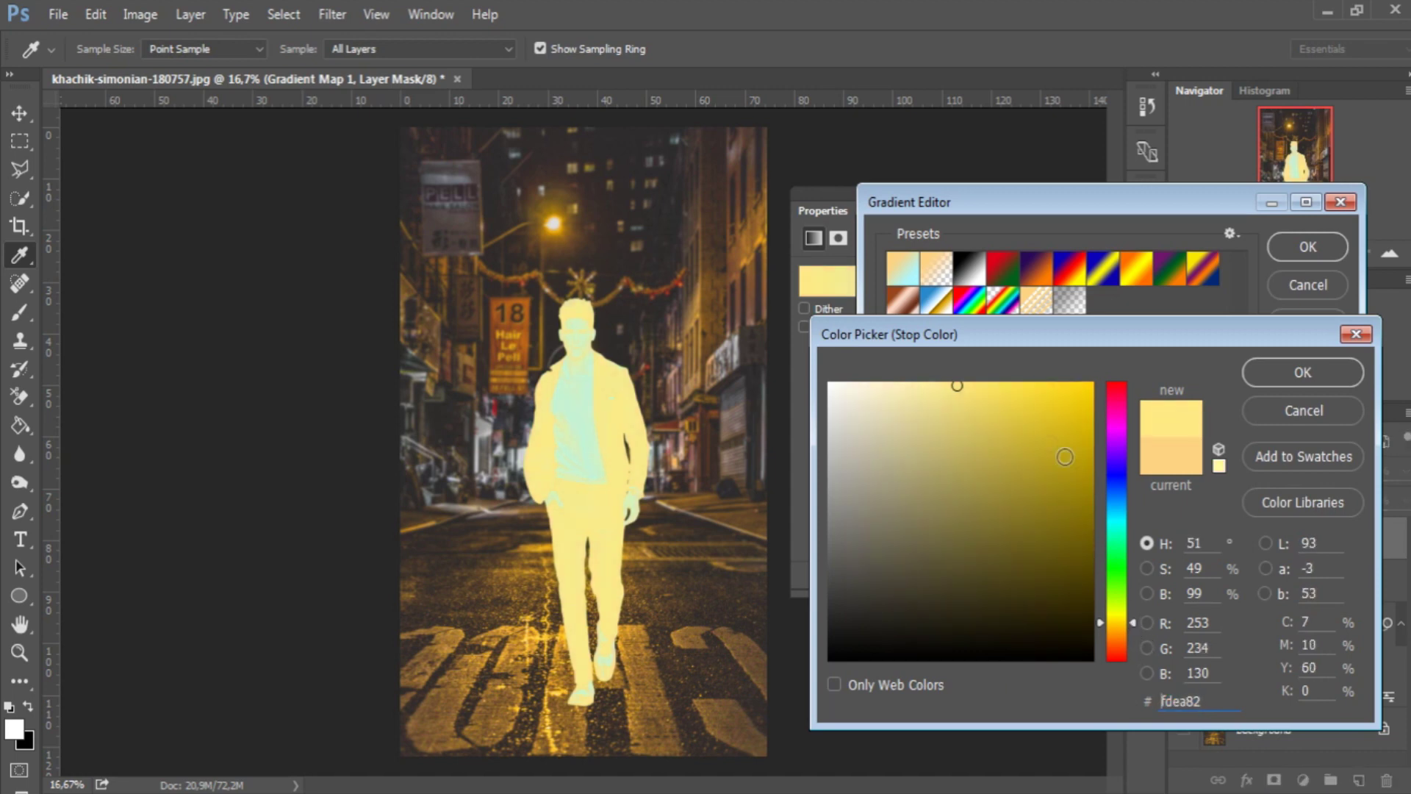
{"action": "left_click_drag", "start_coordinate": [1007, 389], "coordinate": [1016, 383]}
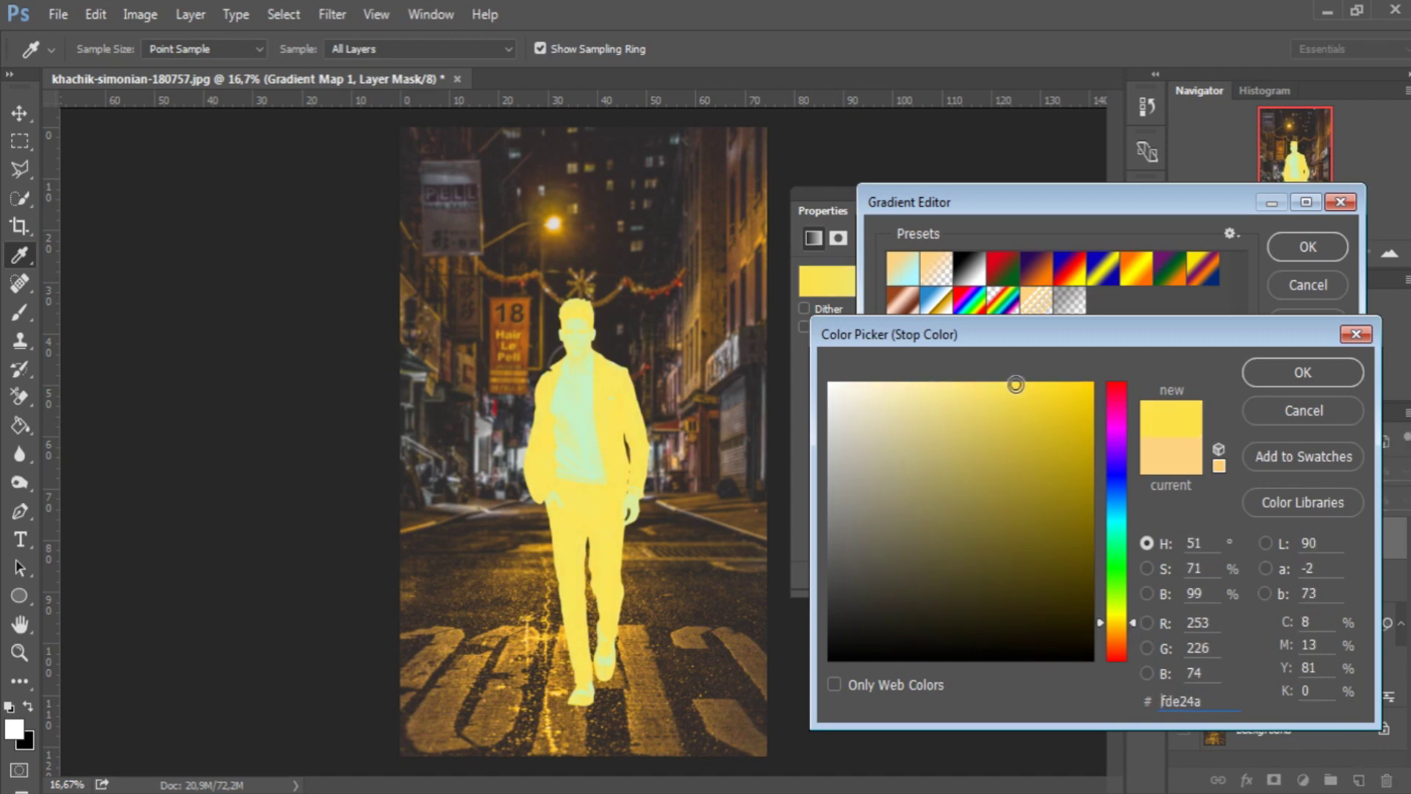
{"action": "left_click", "coordinate": [1301, 376]}
Step: Set the gradient's right stop to black #000000 and apply the yellow-to-black gradient
{"action": "left_click", "coordinate": [1329, 570]}
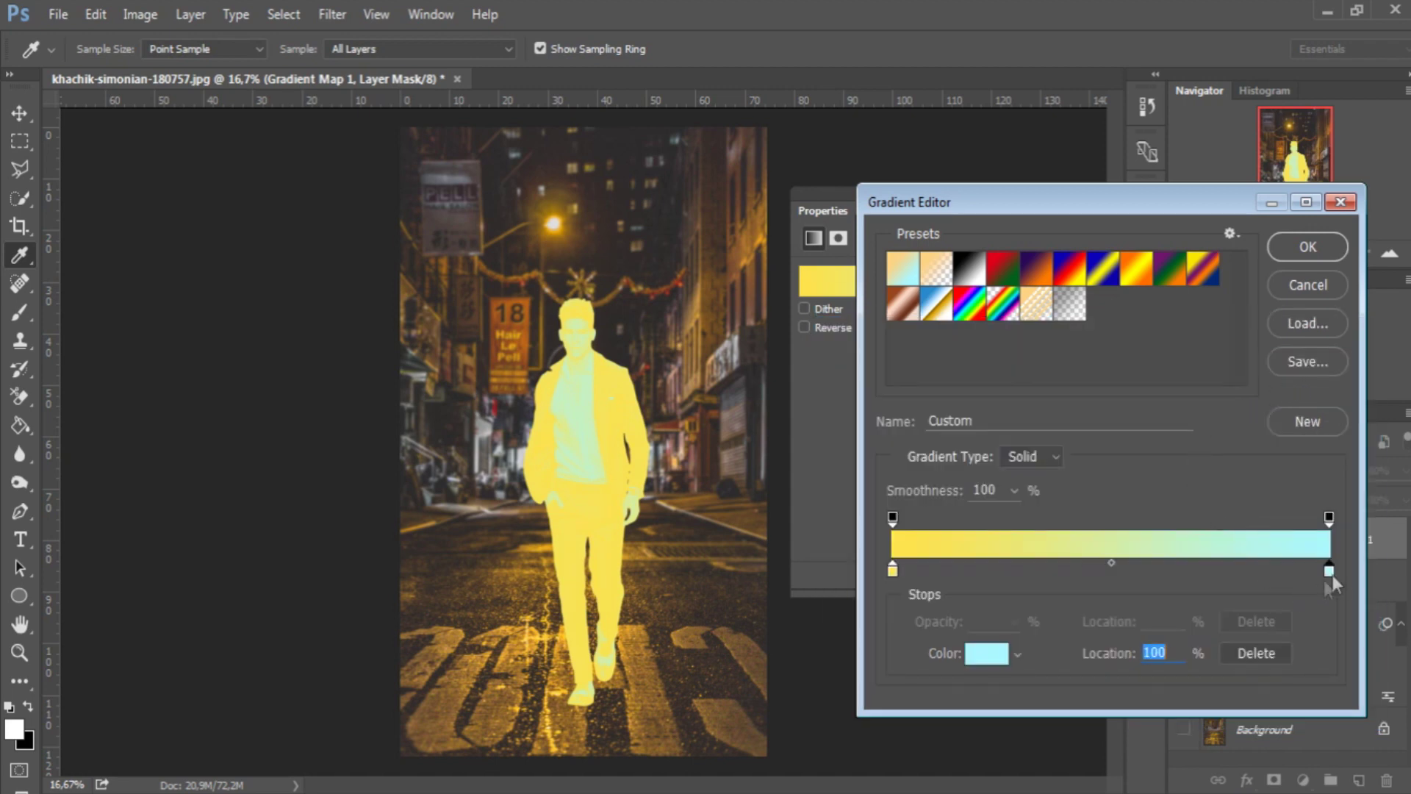
{"action": "left_click", "coordinate": [989, 653]}
{"action": "left_click", "coordinate": [1015, 542]}
{"action": "type", "text": "000000"}
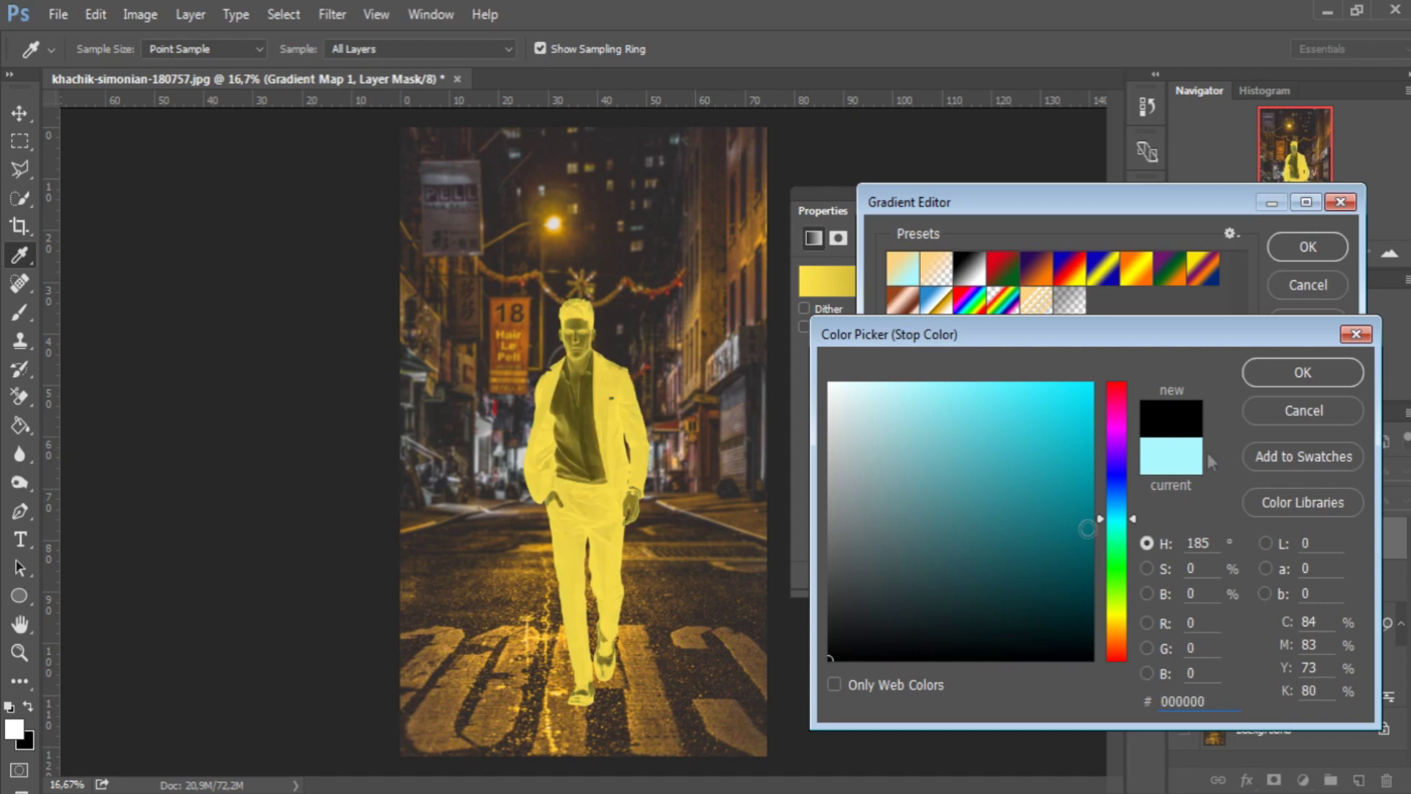
{"action": "left_click", "coordinate": [1311, 376]}
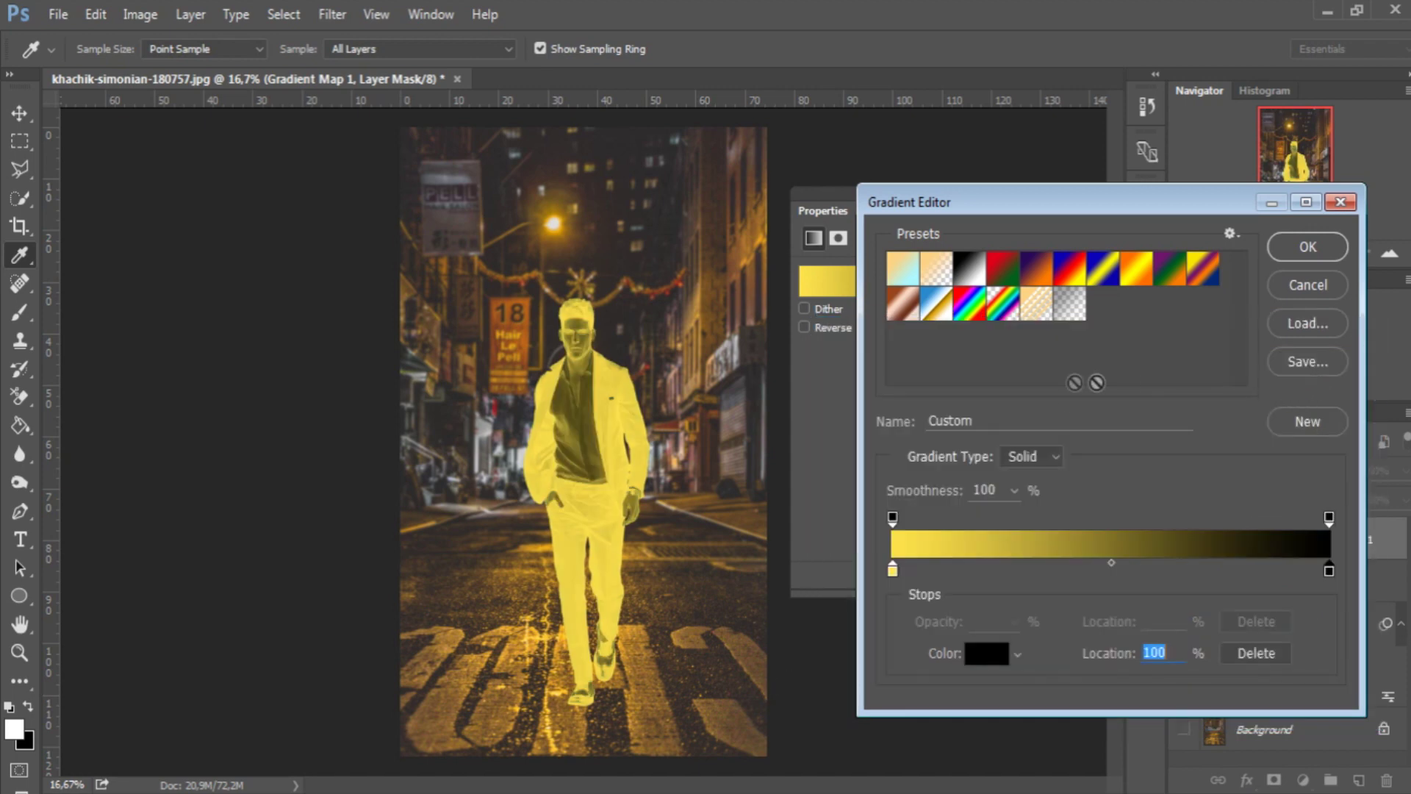
{"action": "left_click", "coordinate": [1303, 250]}
{"action": "left_click", "coordinate": [1078, 194]}
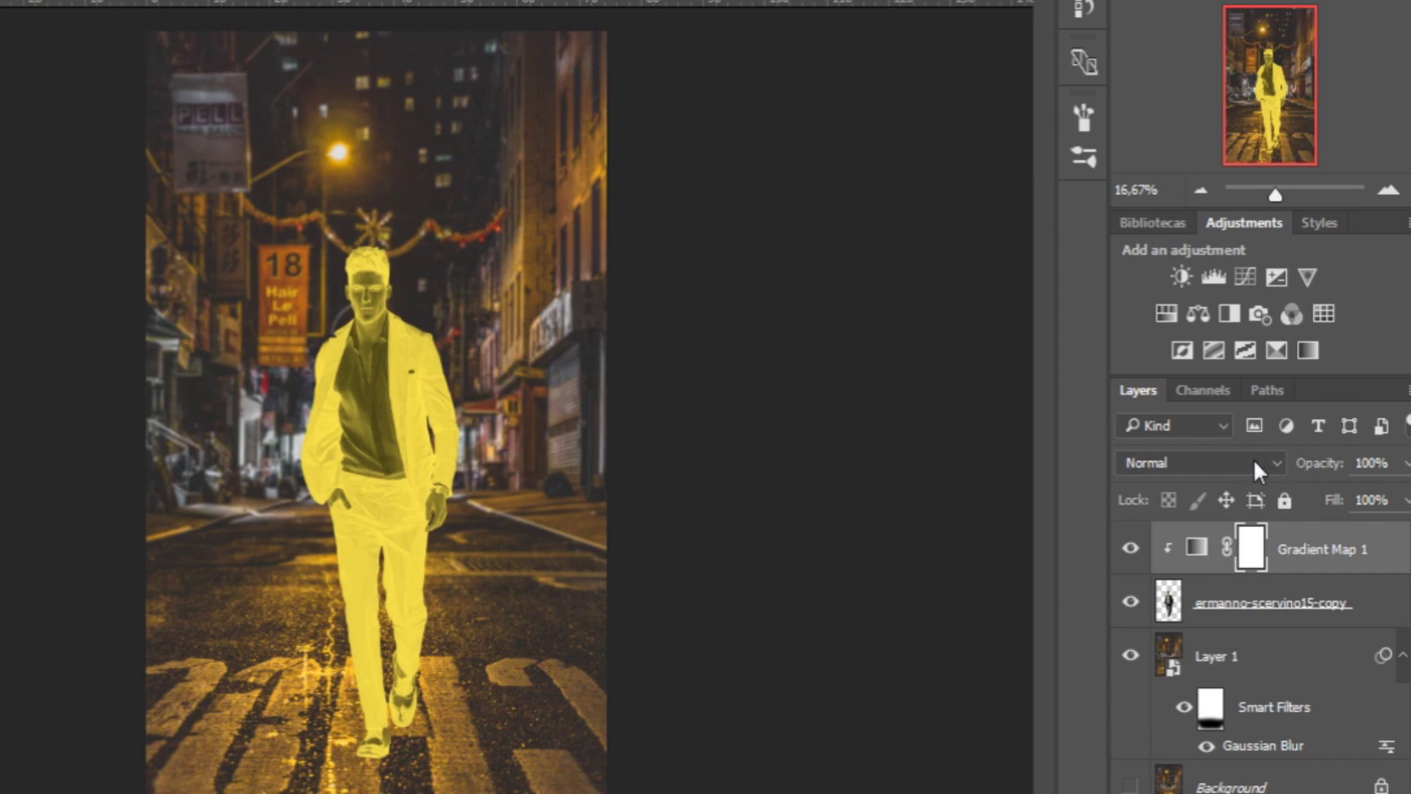
Step: Blend Gradient Map 1 in Soft Light at 24% opacity
{"action": "left_click", "coordinate": [1254, 459]}
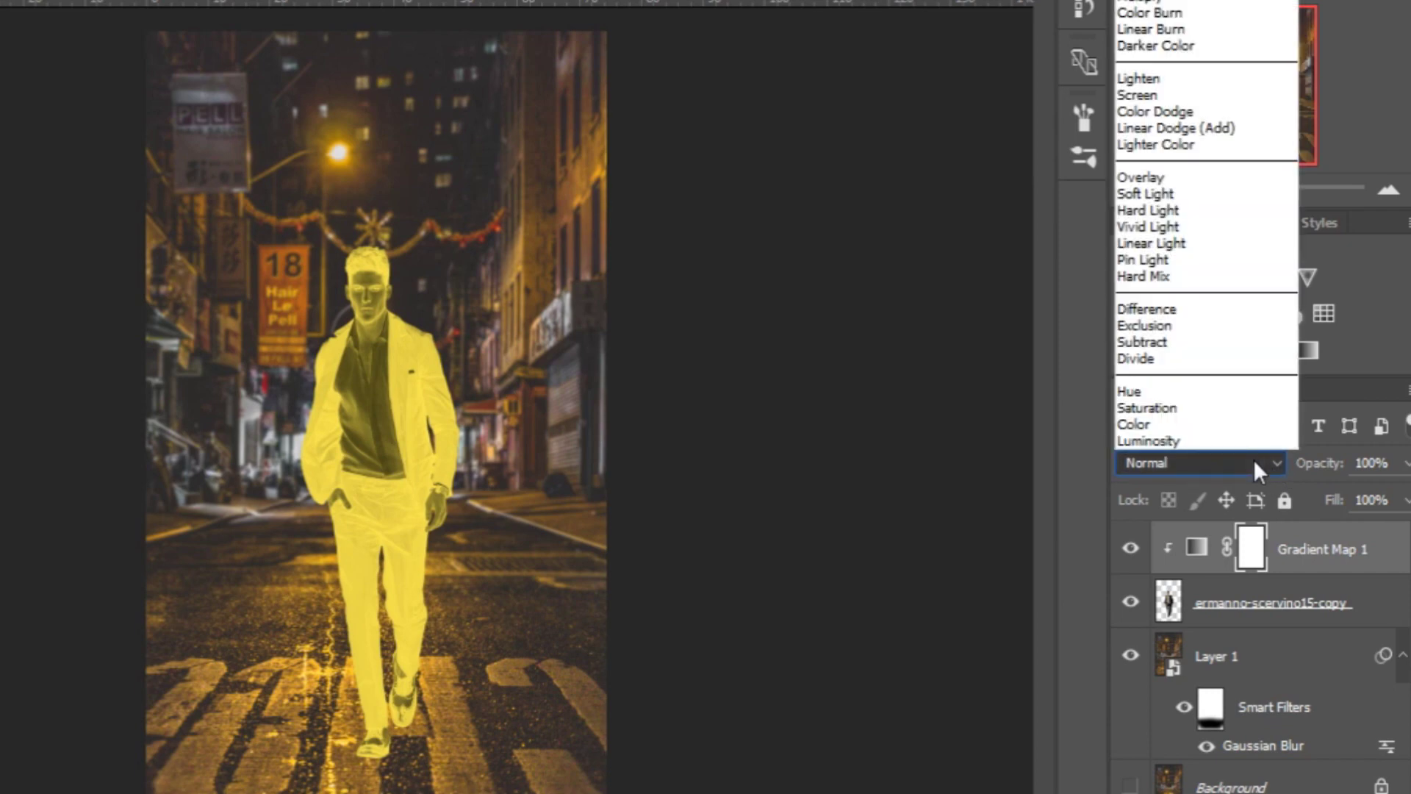
{"action": "left_click", "coordinate": [1233, 195]}
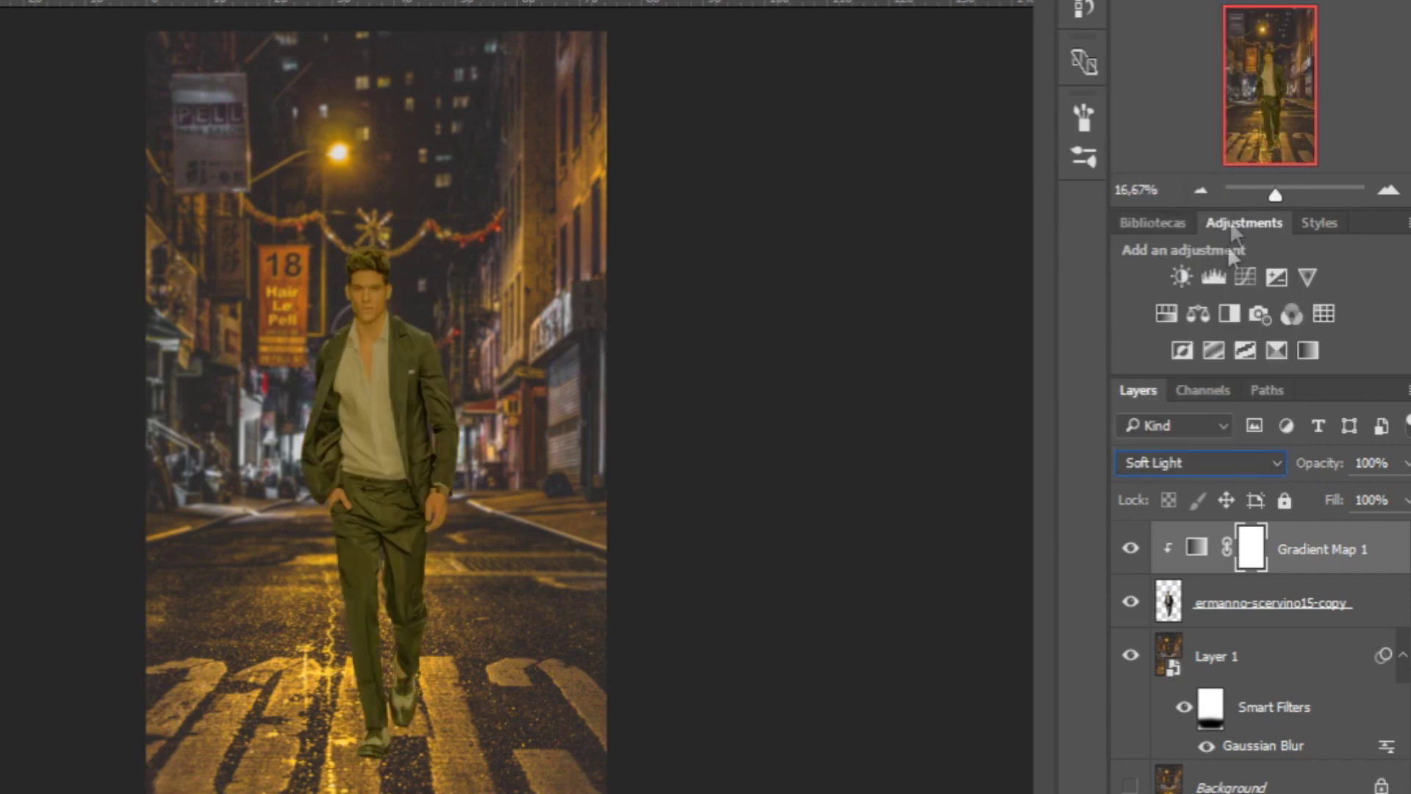
{"action": "left_click", "coordinate": [1406, 464]}
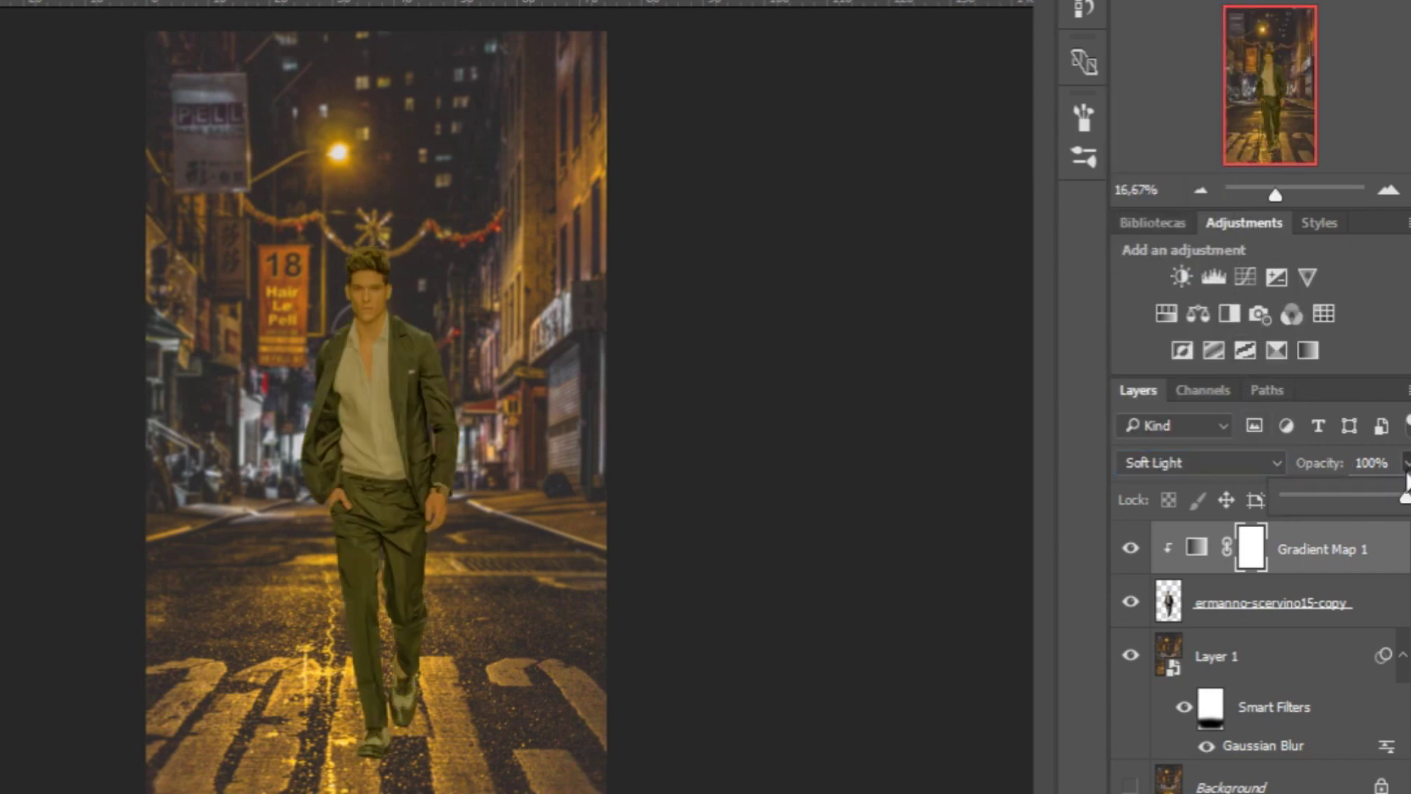
{"action": "left_click_drag", "start_coordinate": [1348, 495], "coordinate": [1314, 493]}
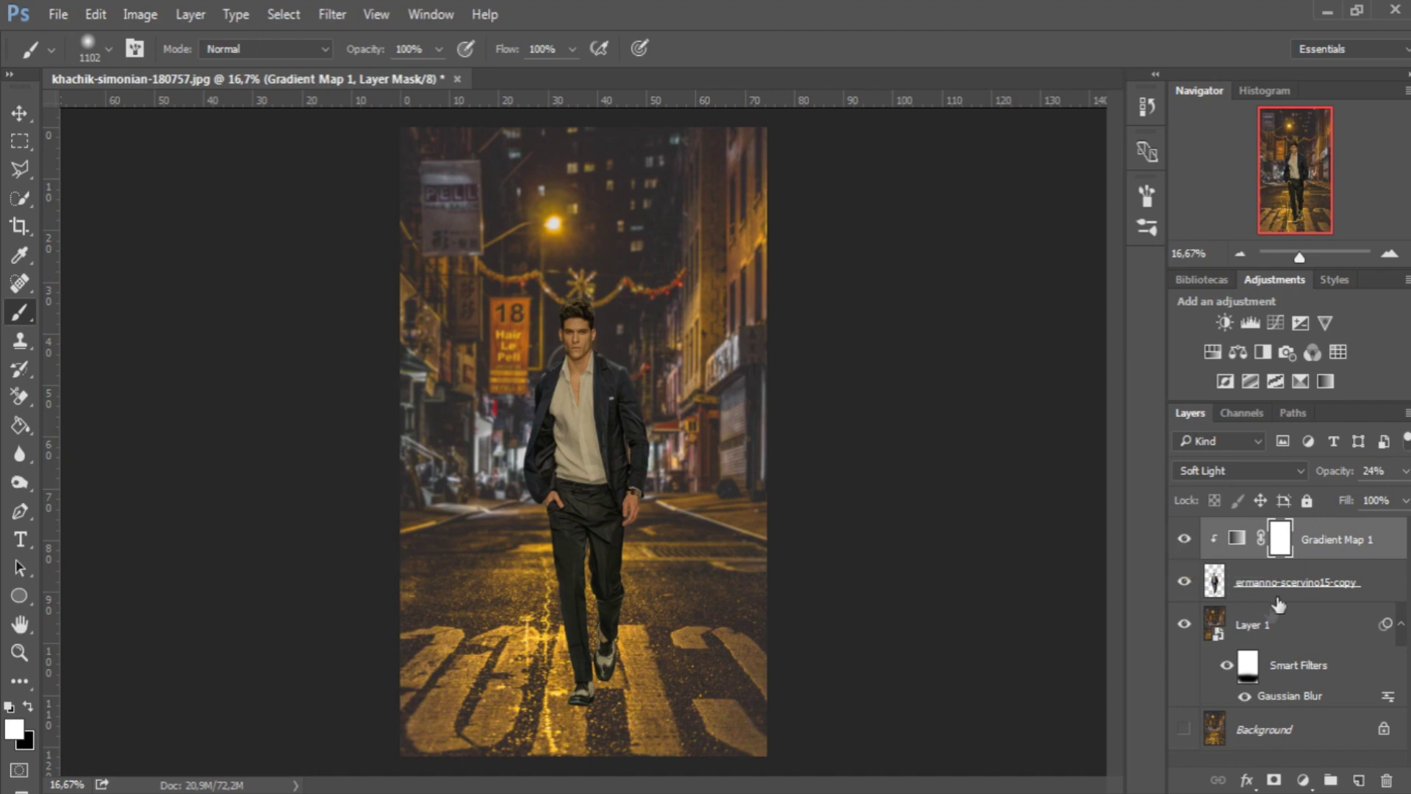
{"action": "left_click", "coordinate": [1303, 780]}
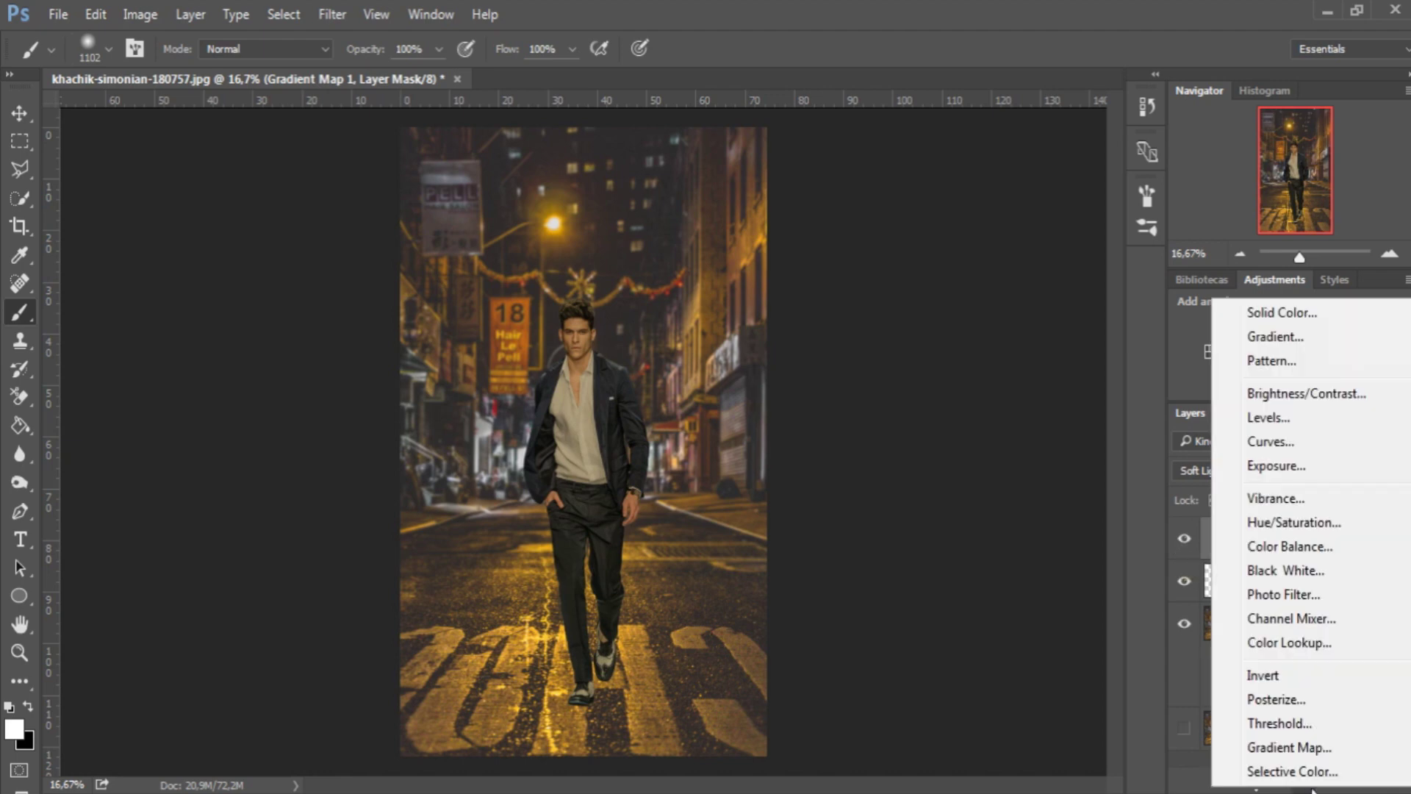
Step: Add a Curves layer clipped to the man and bend the RGB curve down to darken him
{"action": "left_click", "coordinate": [1297, 444]}
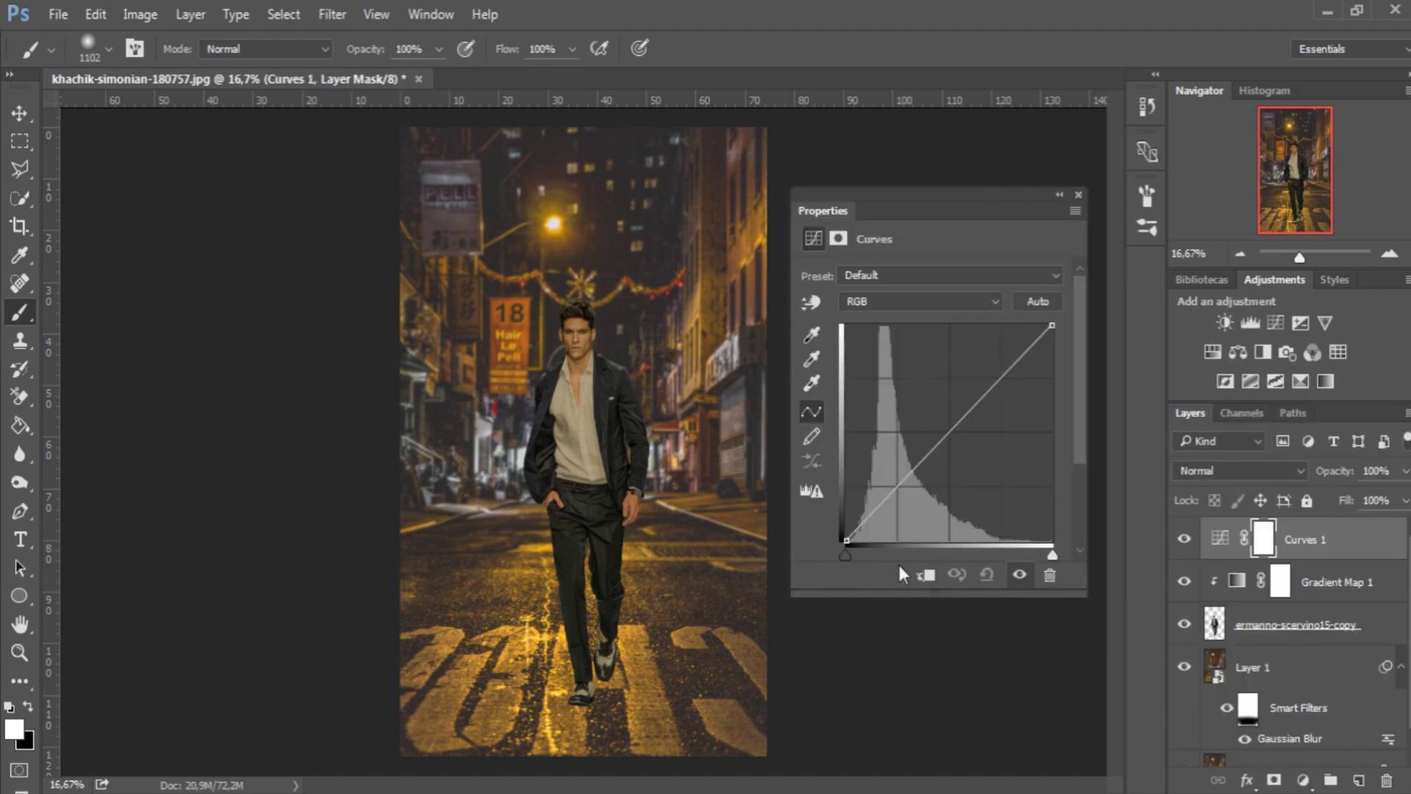
{"action": "left_click", "coordinate": [926, 578]}
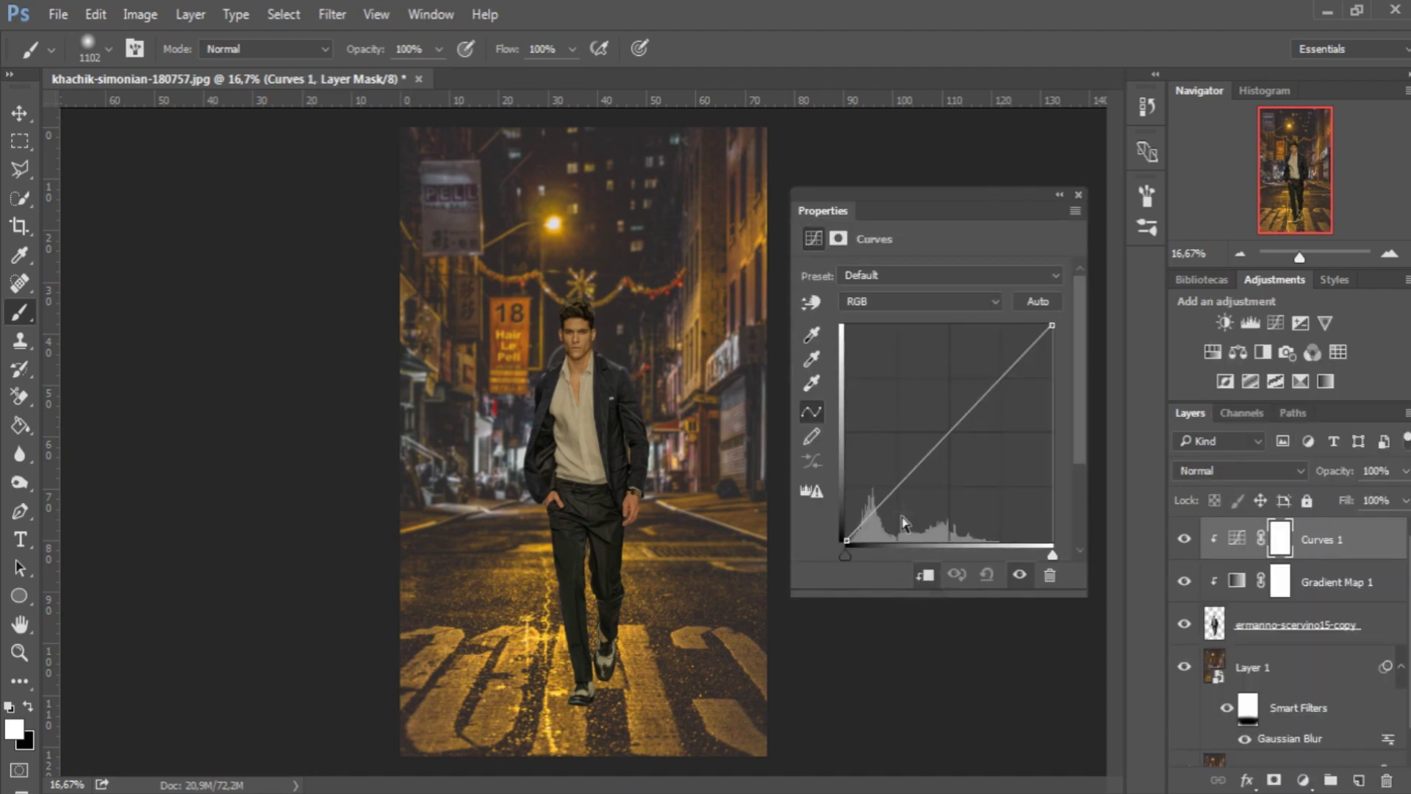
{"action": "left_click", "coordinate": [891, 491]}
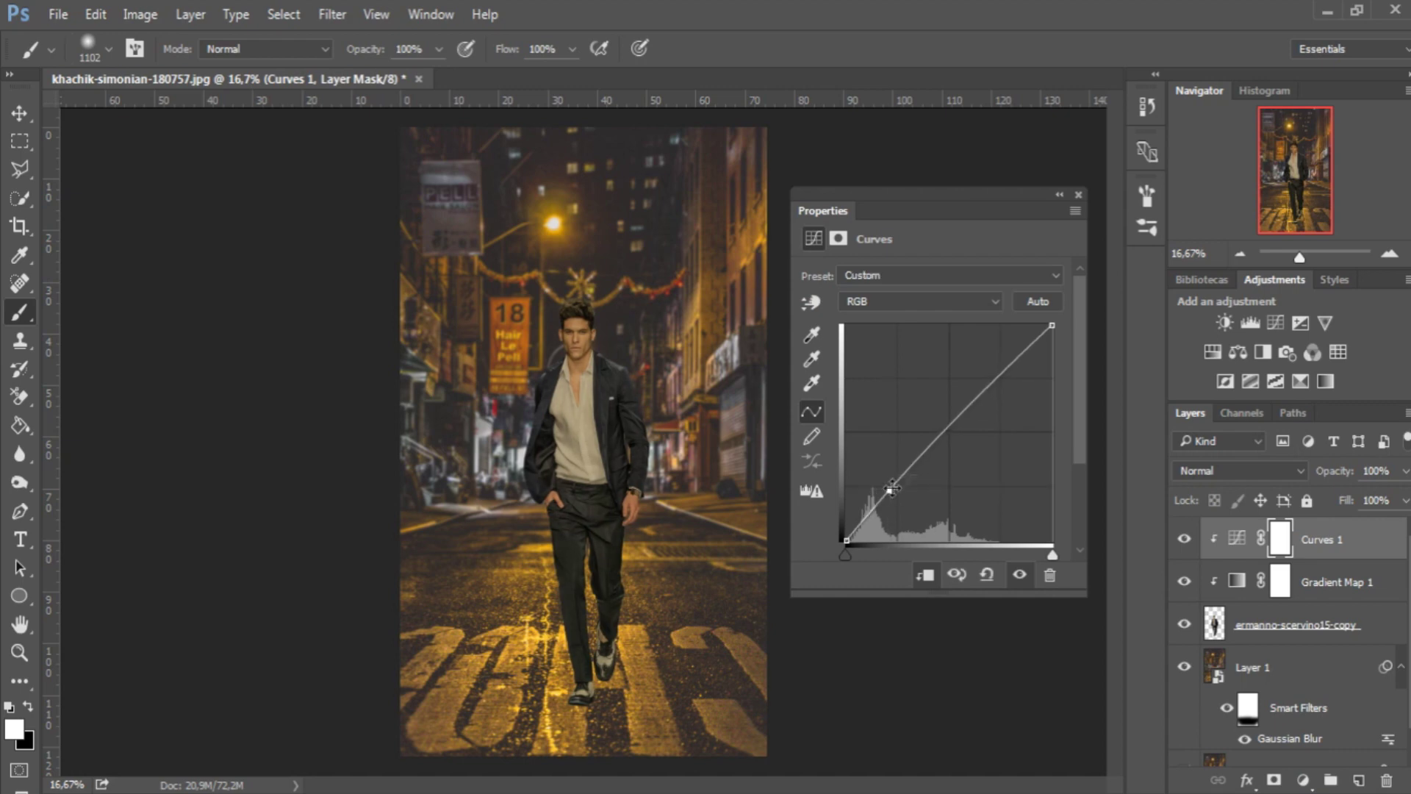
{"action": "left_click_drag", "start_coordinate": [947, 432], "coordinate": [954, 439]}
{"action": "left_click", "coordinate": [997, 391]}
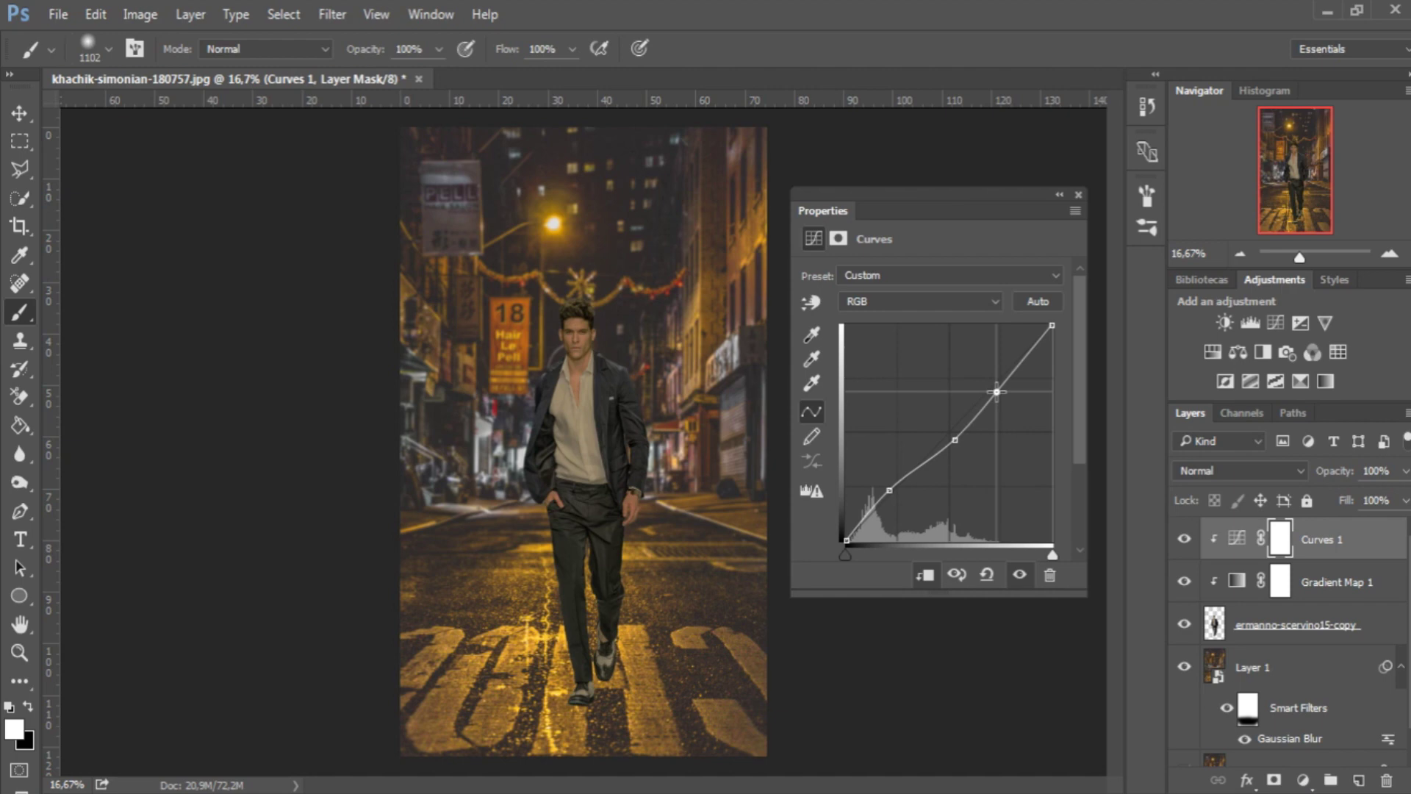
{"action": "left_click_drag", "start_coordinate": [954, 439], "coordinate": [954, 439]}
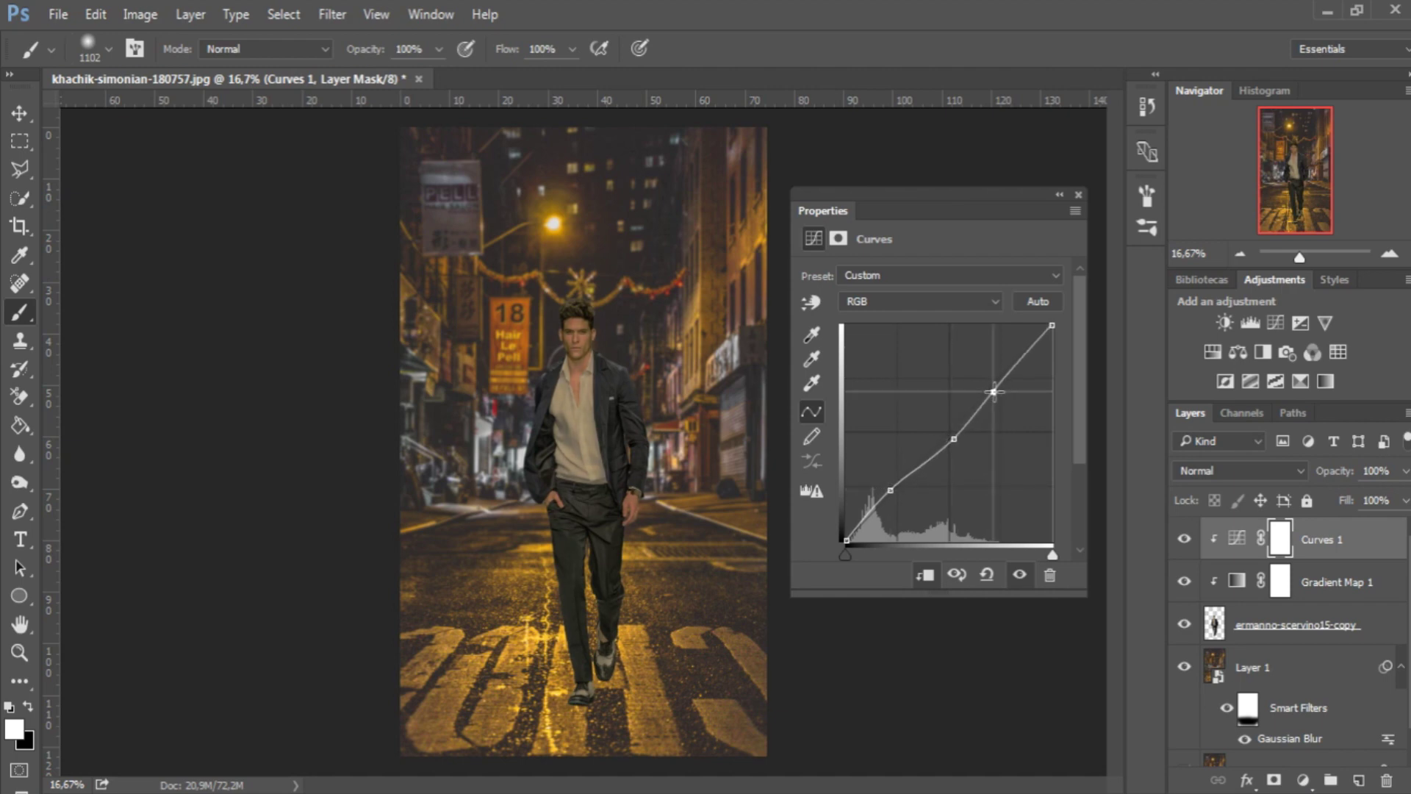
{"action": "left_click", "coordinate": [1078, 195]}
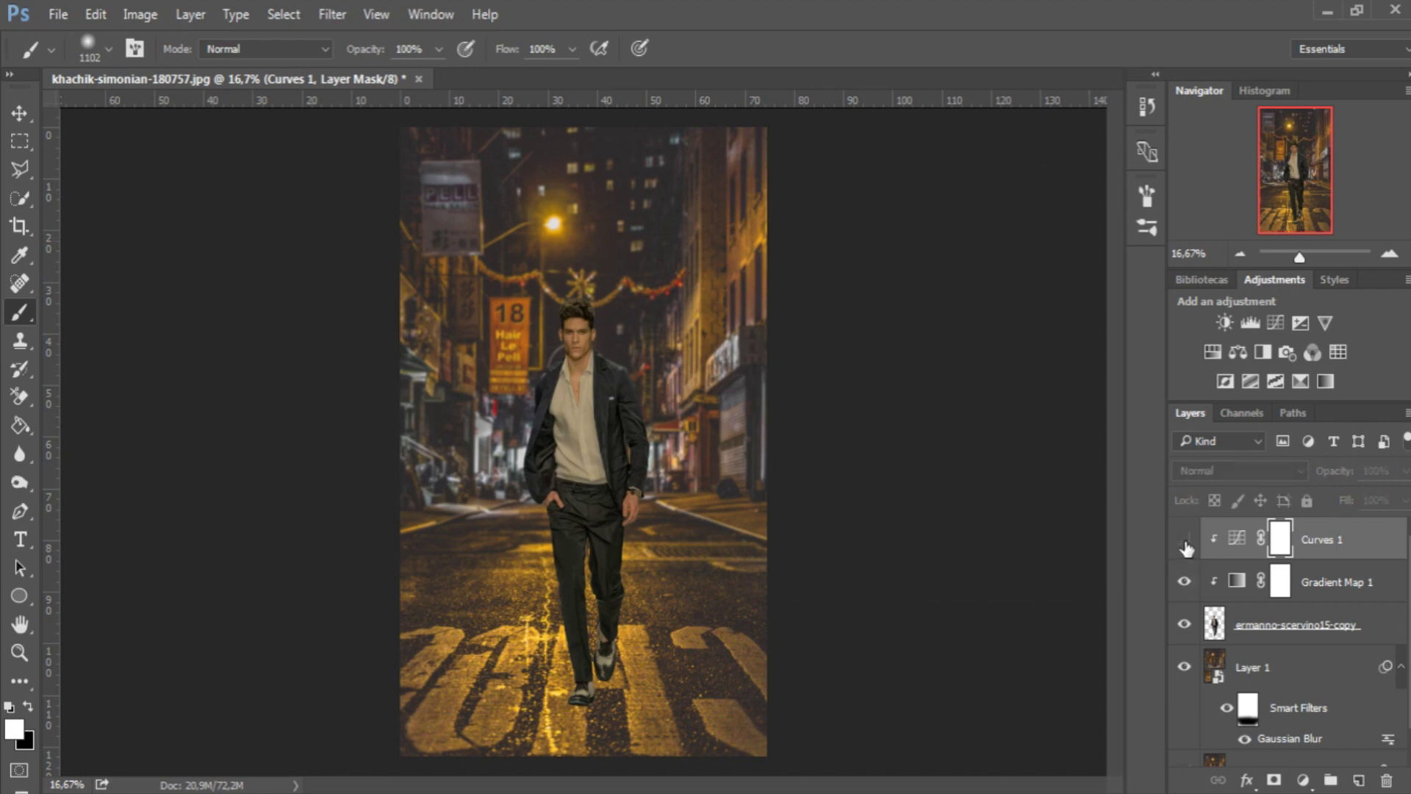
Step: Set Curves 1 to 70% opacity and recheck its curve points
{"action": "left_click", "coordinate": [1404, 471]}
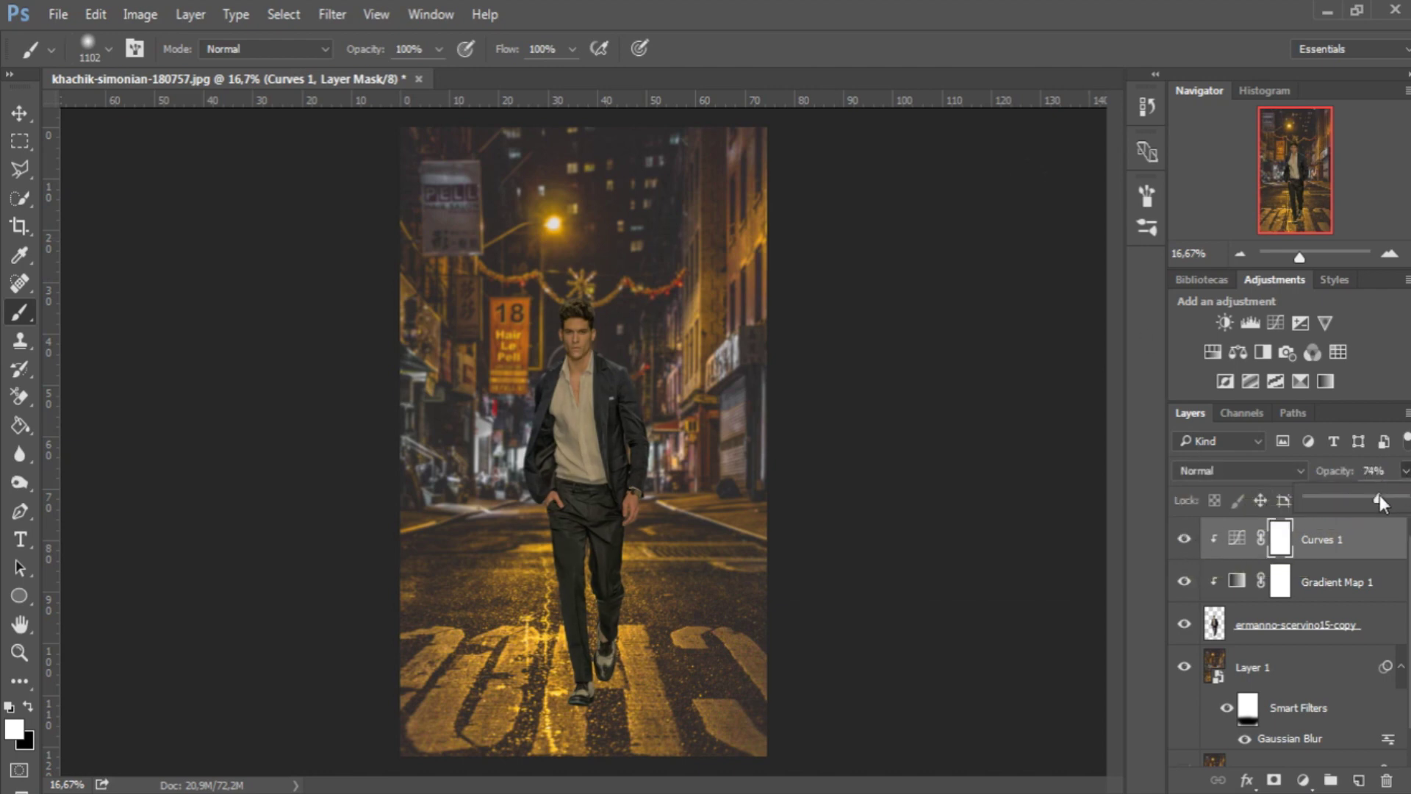
{"action": "left_click", "coordinate": [1185, 549]}
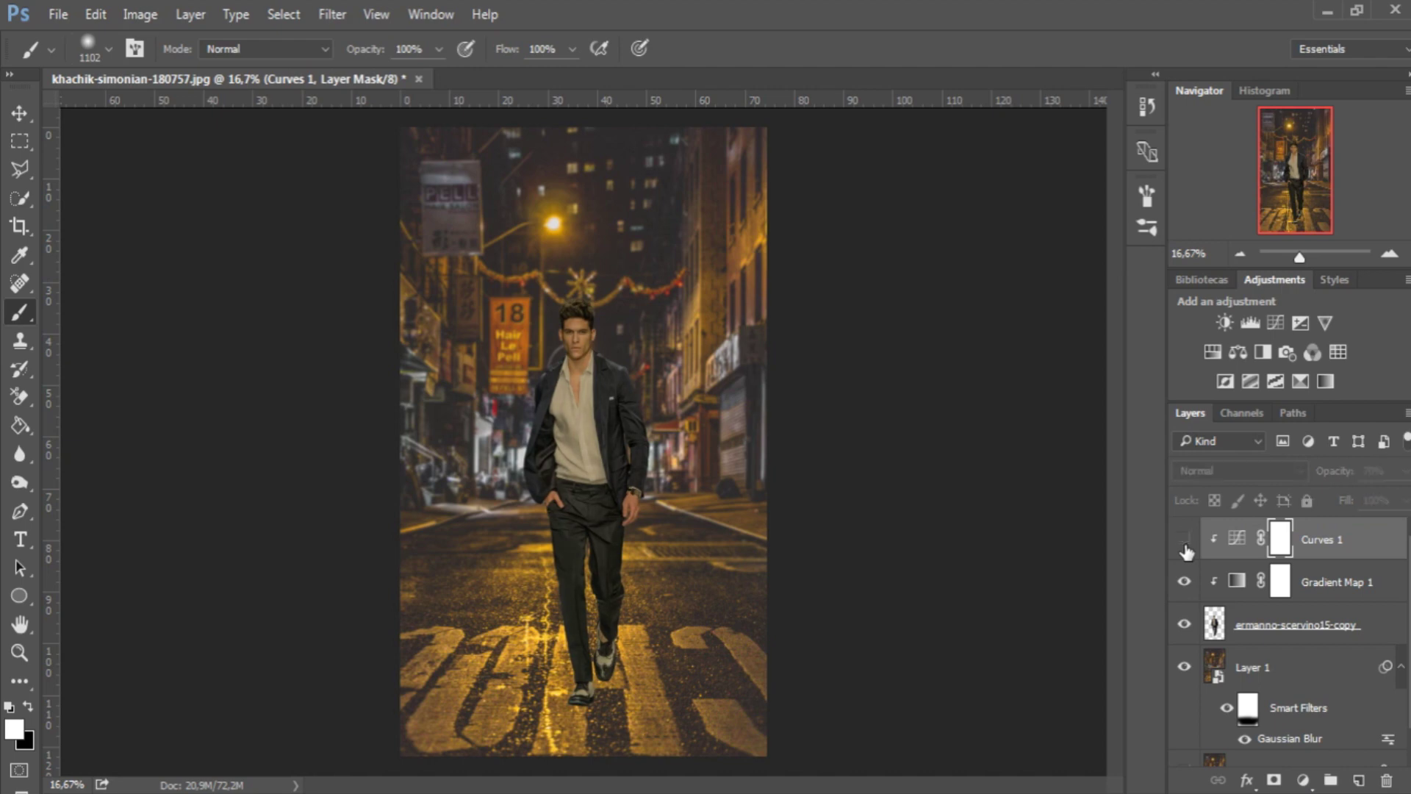
{"action": "double_click", "coordinate": [1237, 538]}
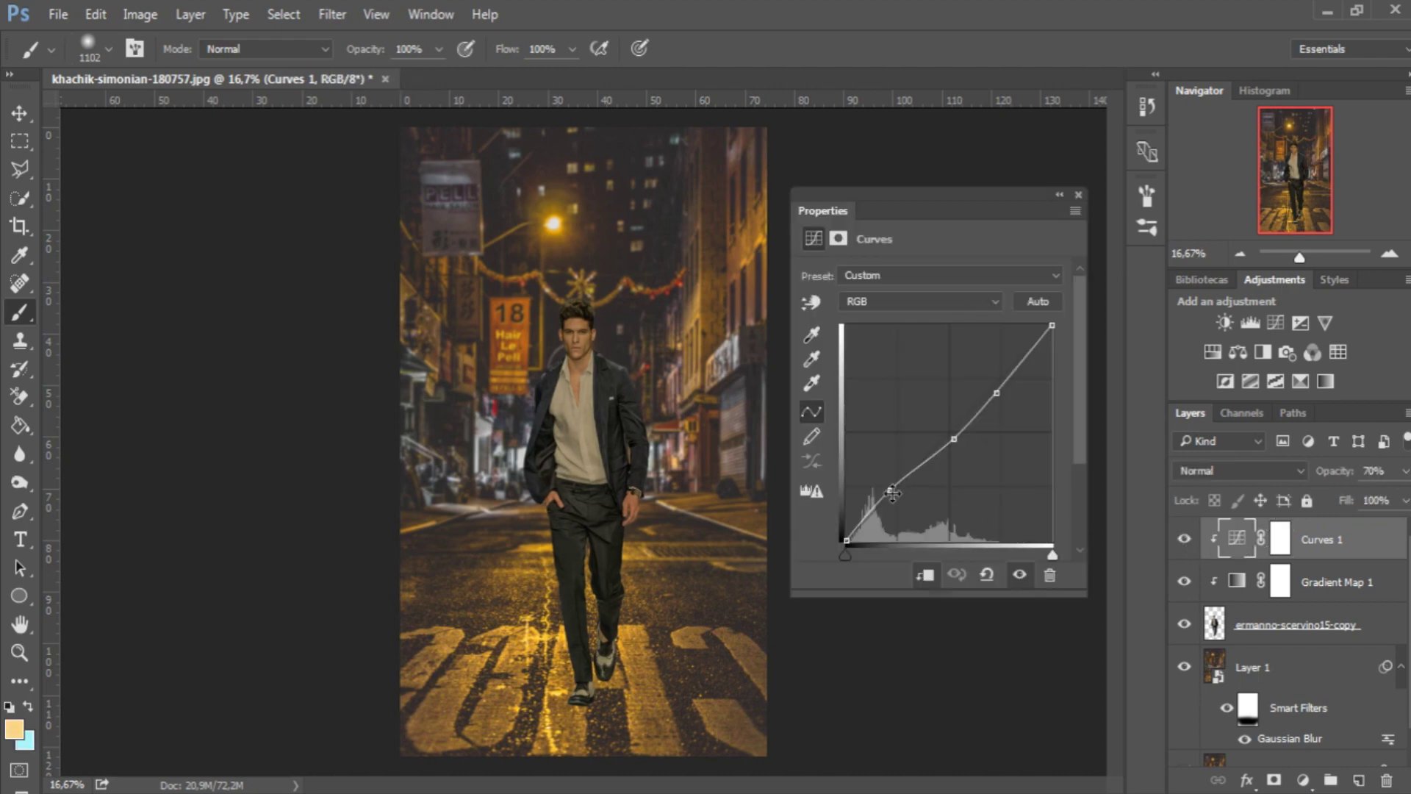
{"action": "left_click", "coordinate": [954, 438]}
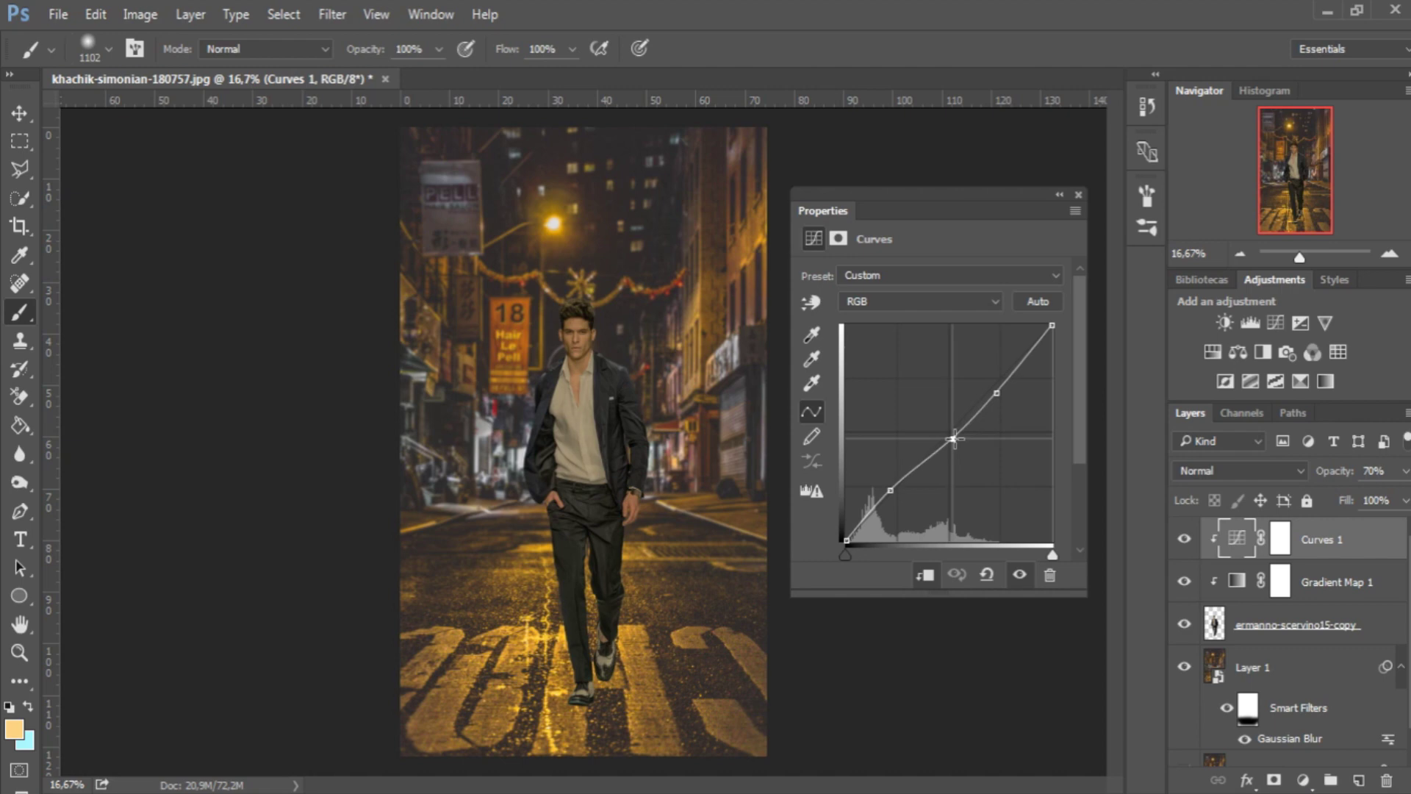
{"action": "left_click", "coordinate": [890, 489]}
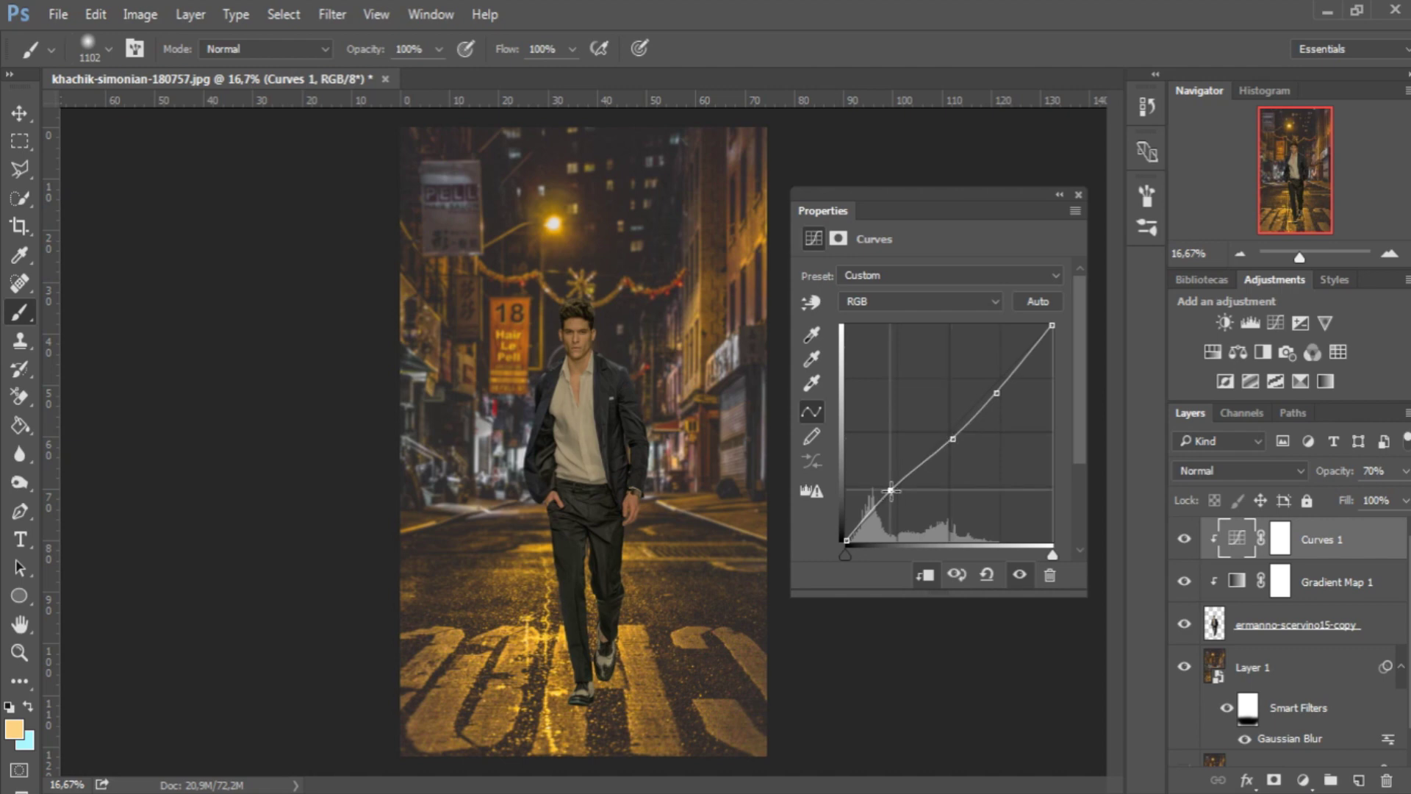
{"action": "left_click", "coordinate": [1078, 196]}
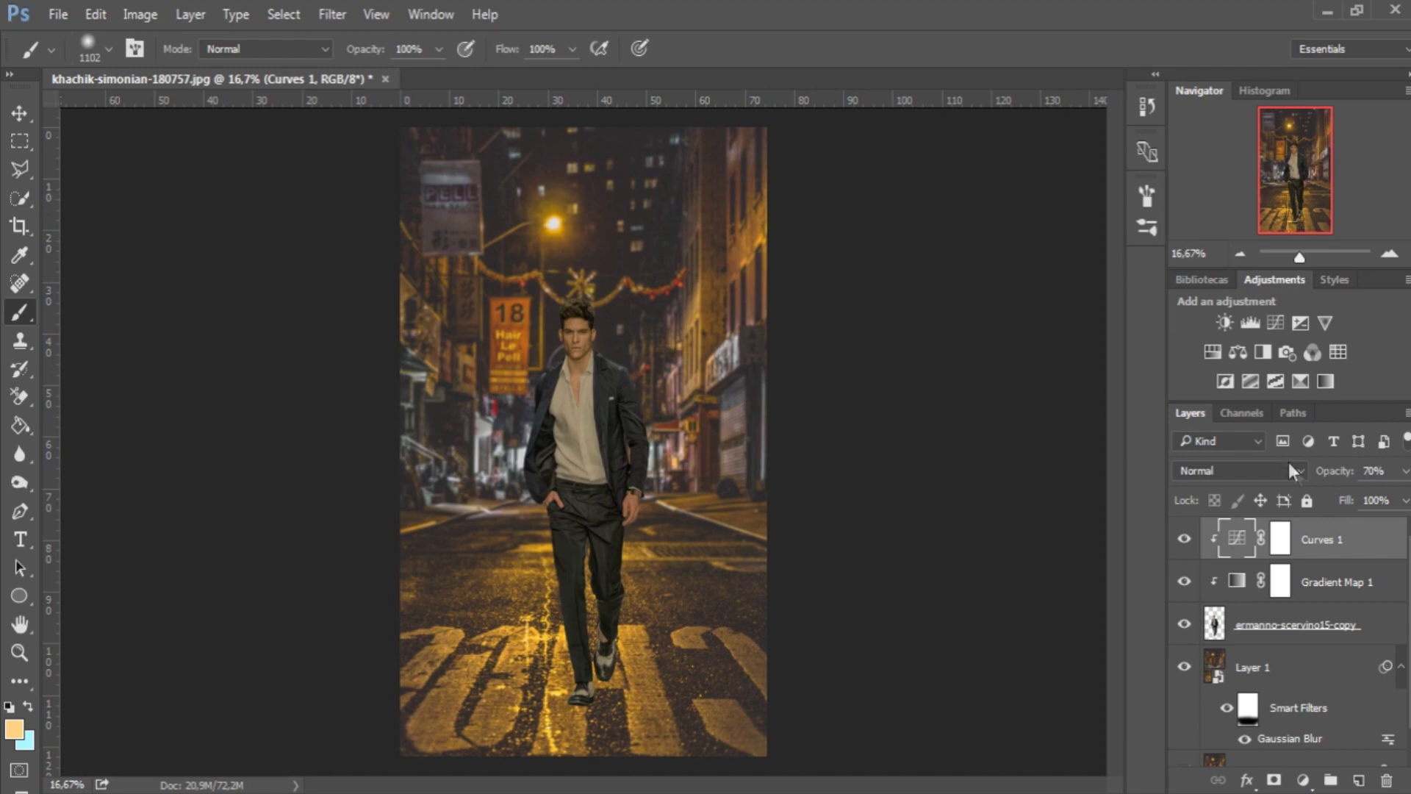
{"action": "left_click", "coordinate": [1303, 779]}
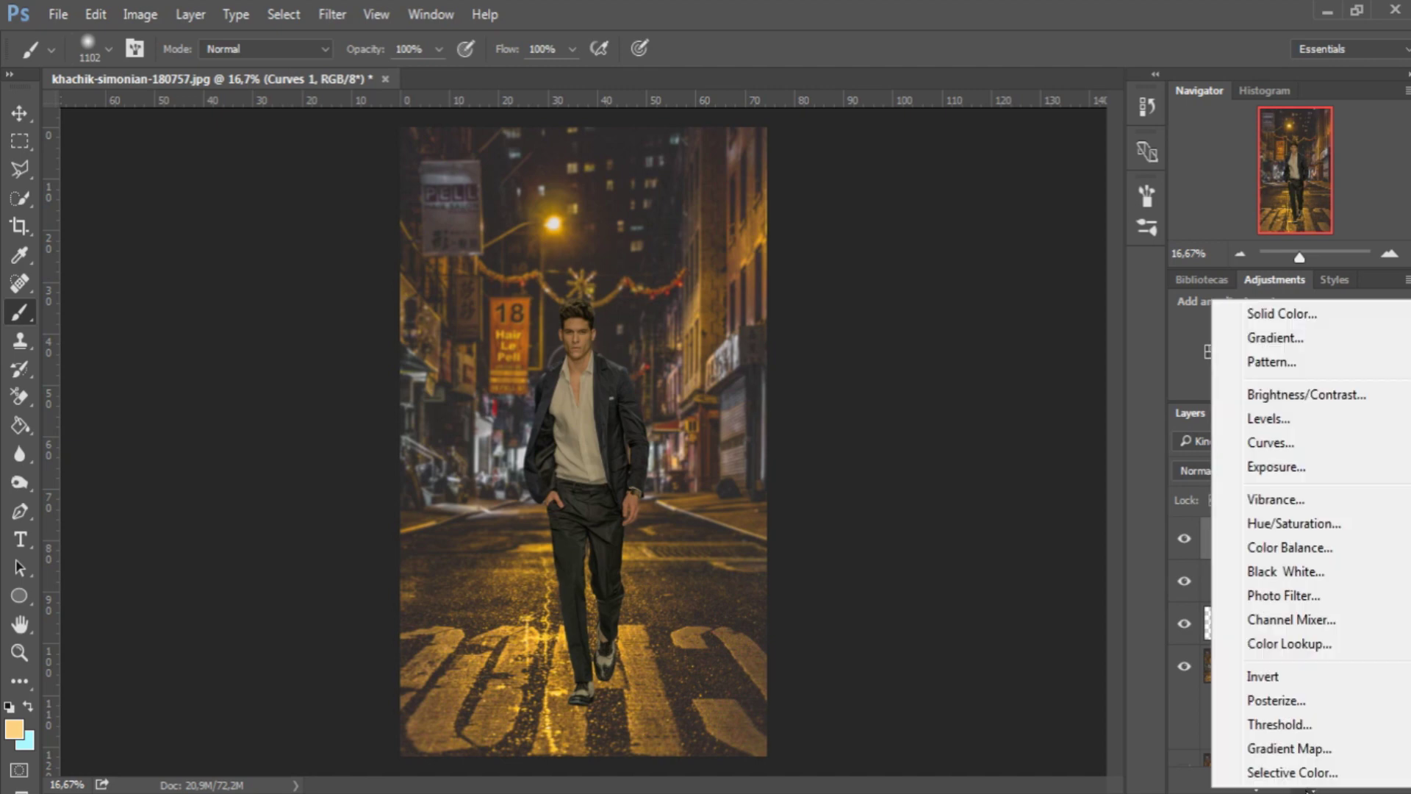
Step: Add a Gradient Map clipped to the man using the Black, White preset
{"action": "left_click", "coordinate": [1308, 751]}
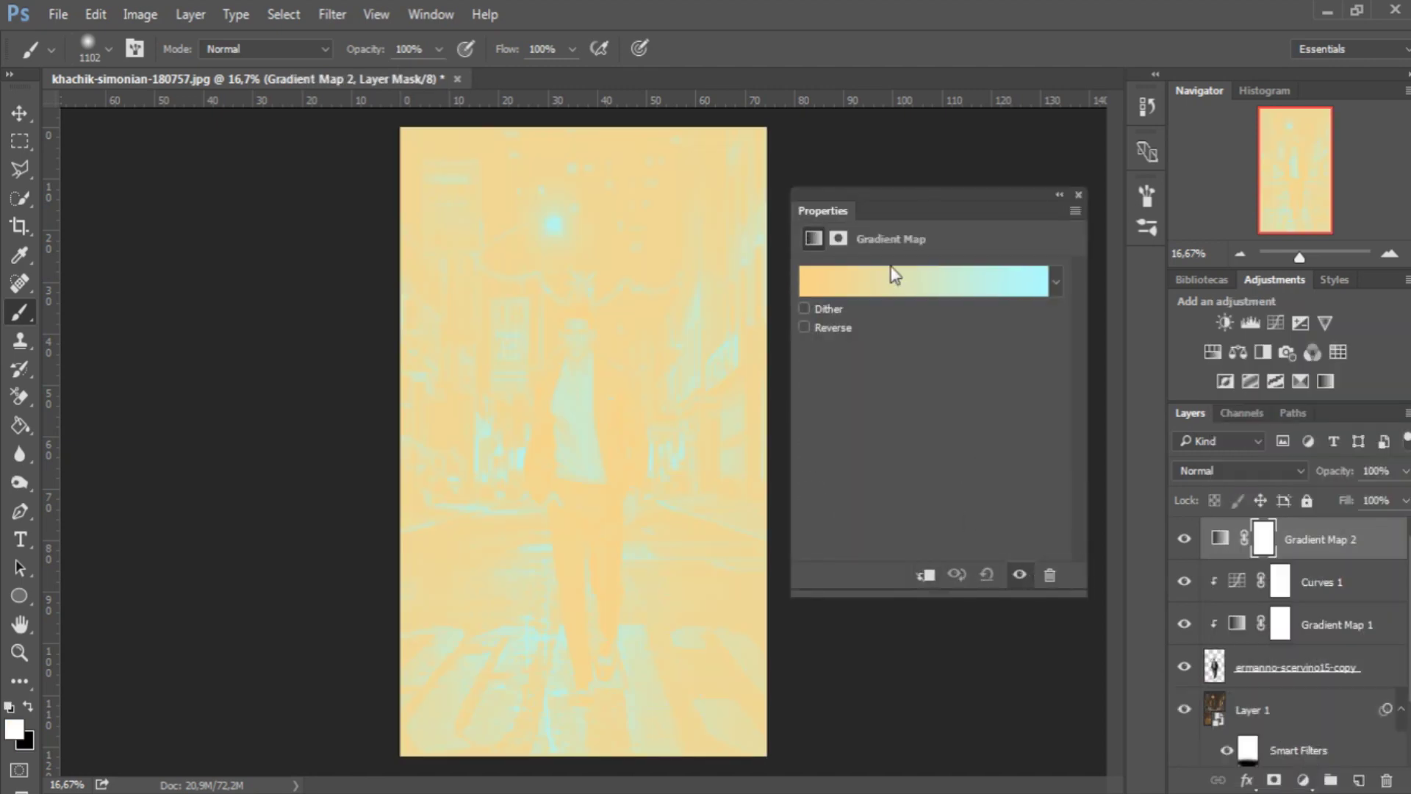
{"action": "left_click", "coordinate": [925, 576]}
{"action": "left_click", "coordinate": [935, 282]}
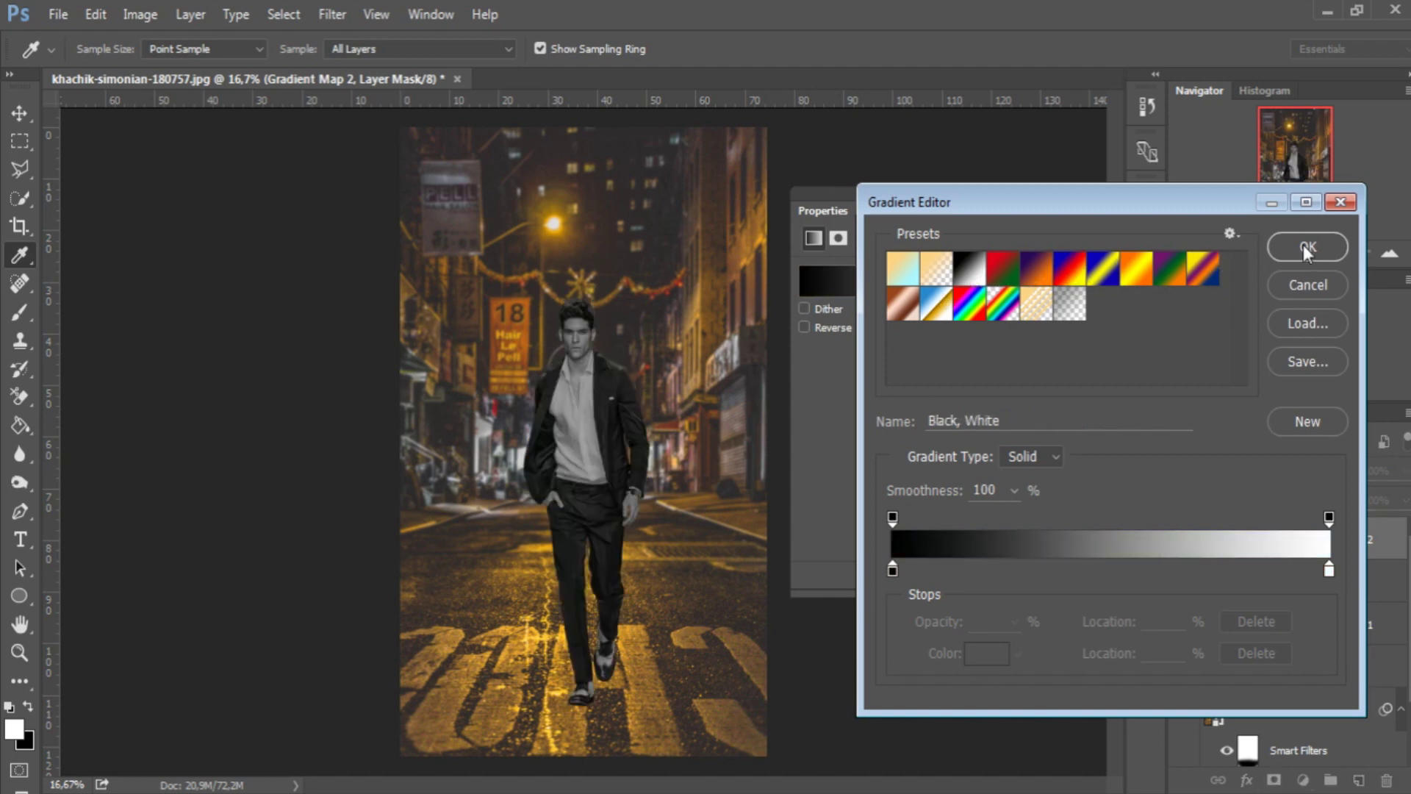
{"action": "left_click", "coordinate": [1305, 249]}
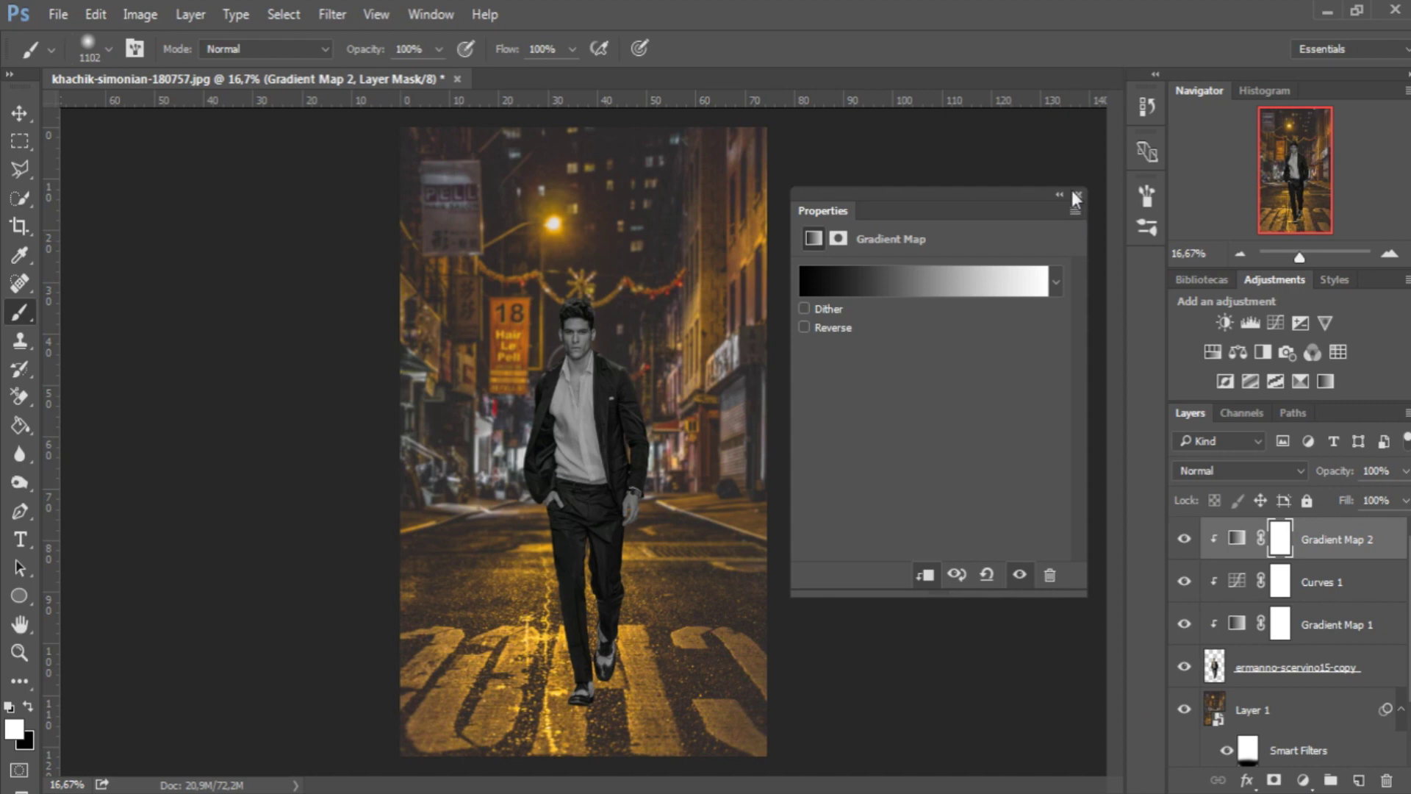
{"action": "left_click", "coordinate": [1074, 194]}
Step: Blend Gradient Map 2 as Soft Light at 25% opacity and compare it on and off
{"action": "left_click", "coordinate": [1229, 469]}
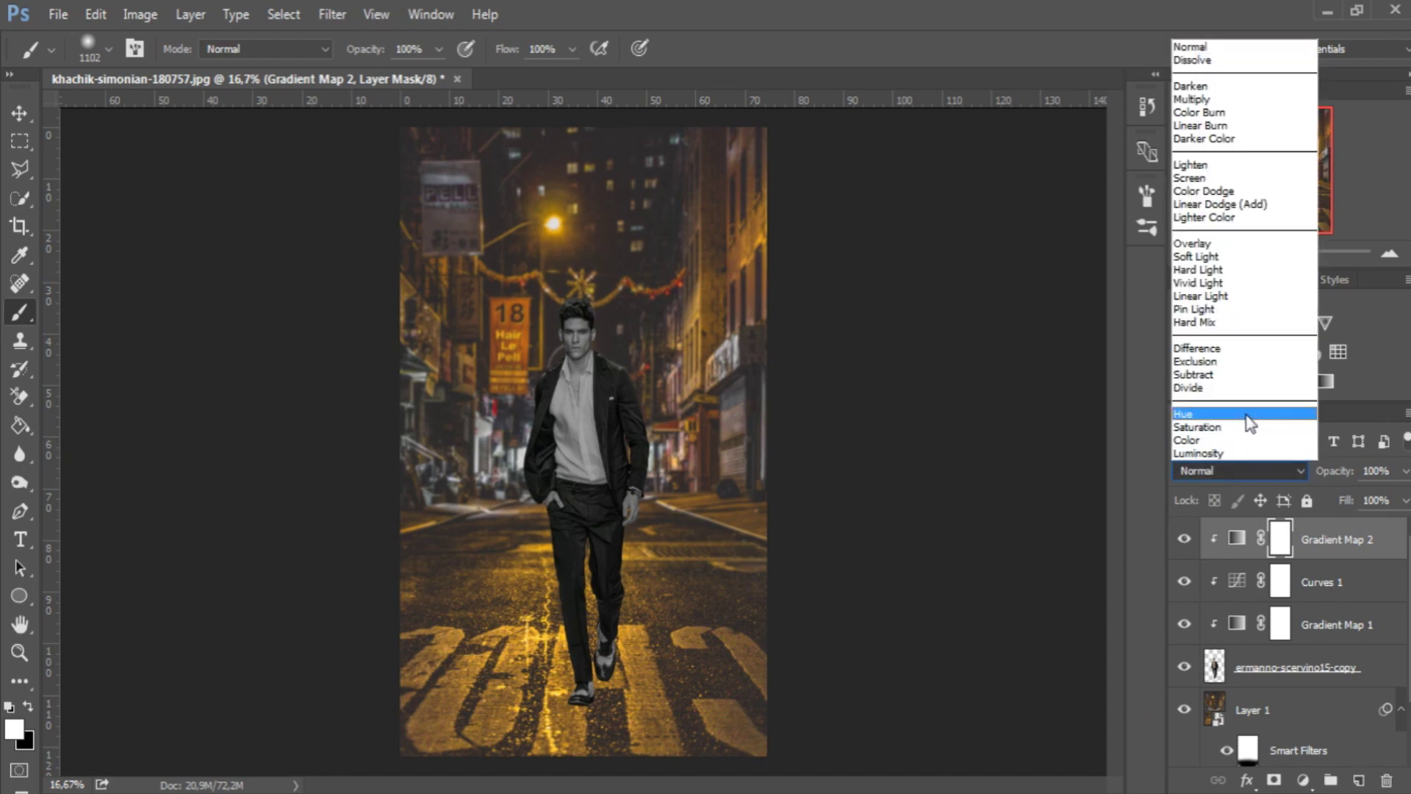
{"action": "left_click", "coordinate": [1218, 257]}
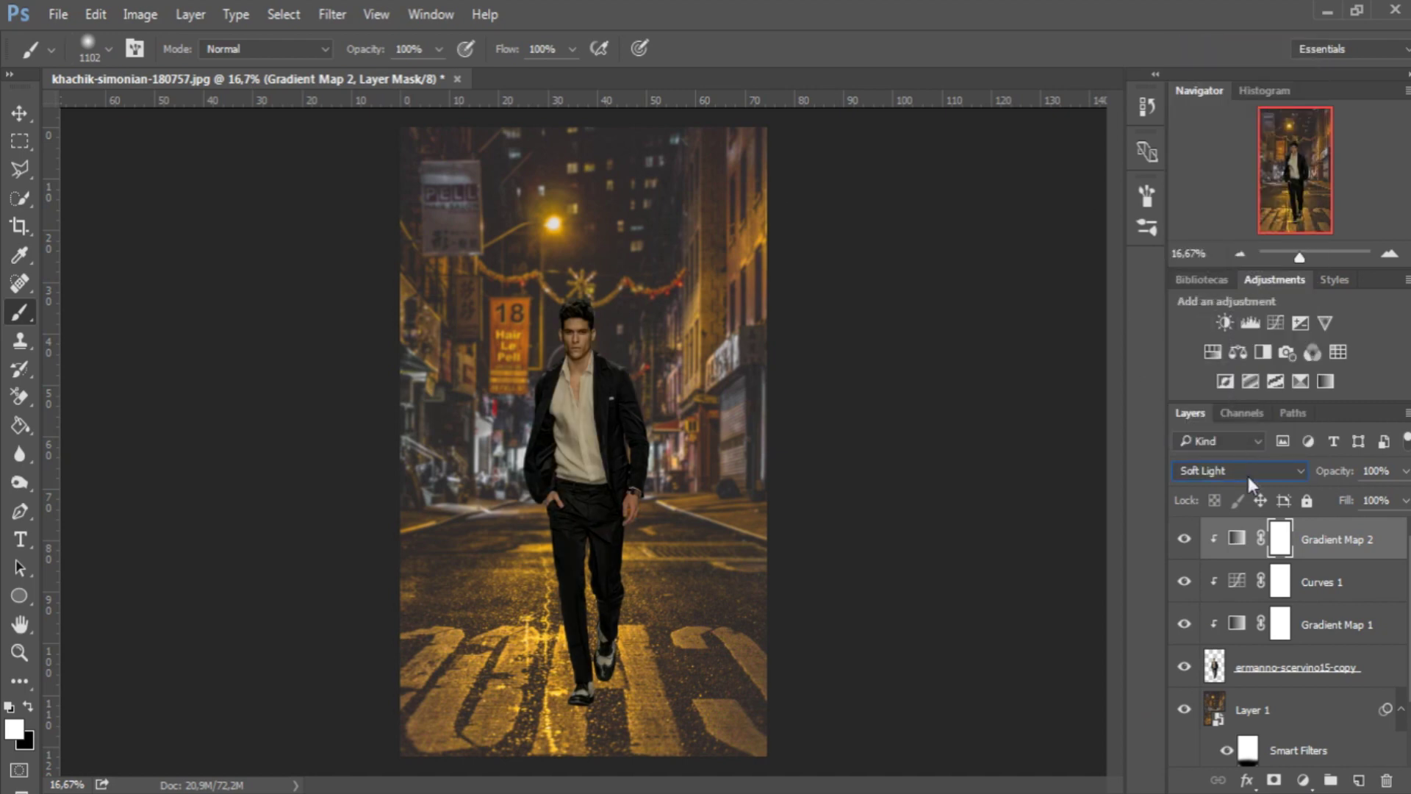
{"action": "left_click", "coordinate": [1405, 471]}
{"action": "left_click_drag", "start_coordinate": [1337, 496], "coordinate": [1334, 496]}
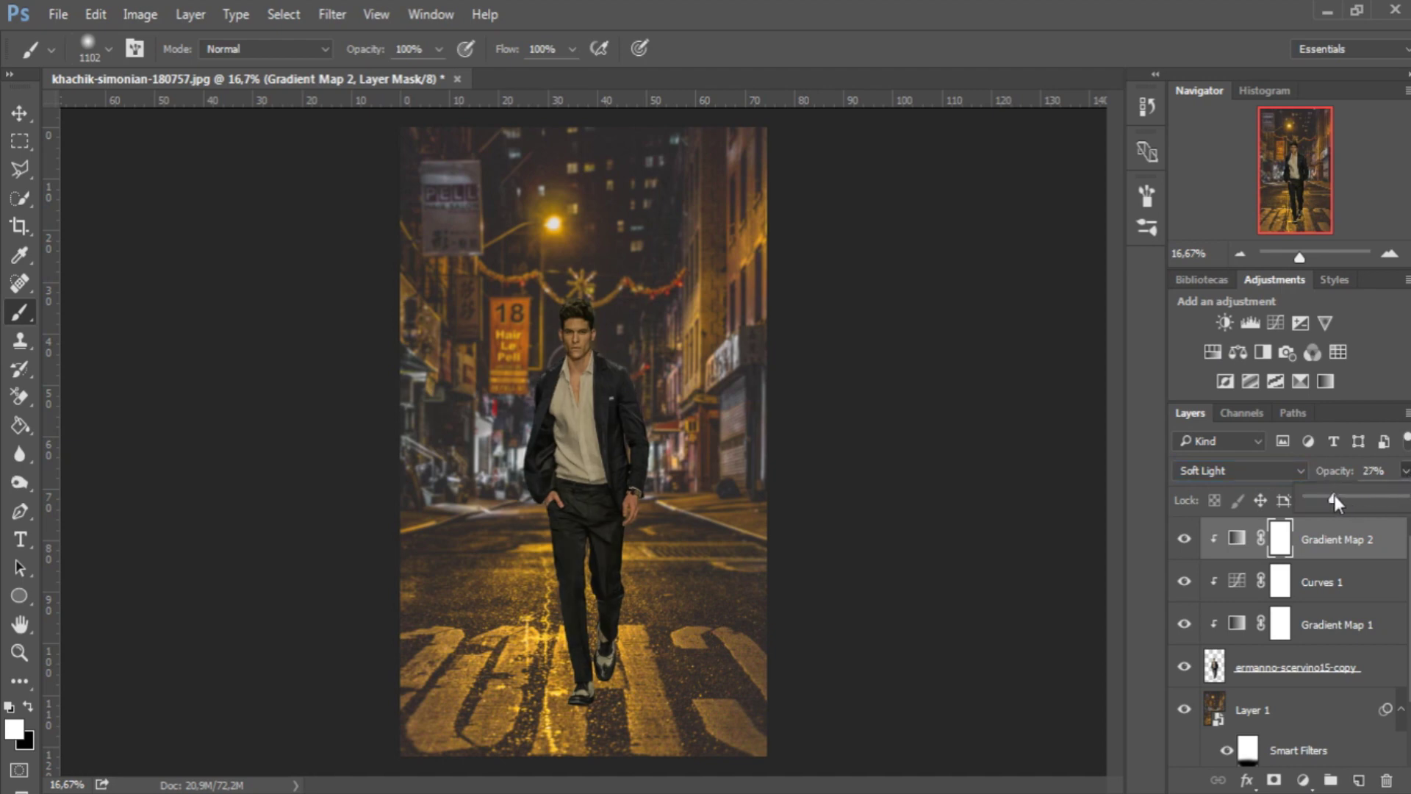
{"action": "left_click_drag", "start_coordinate": [1333, 500], "coordinate": [1330, 500]}
{"action": "left_click", "coordinate": [1184, 539]}
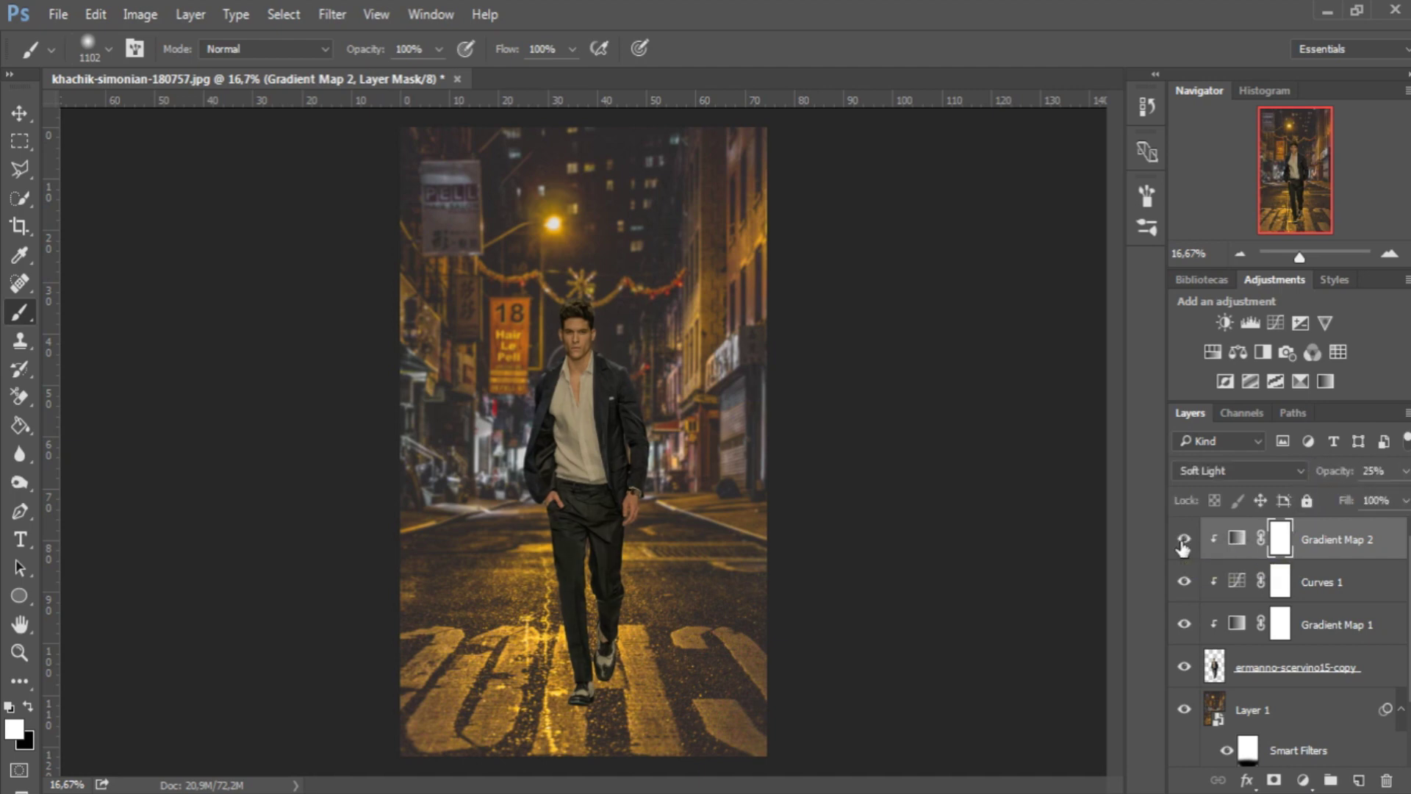
{"action": "left_click", "coordinate": [1300, 780]}
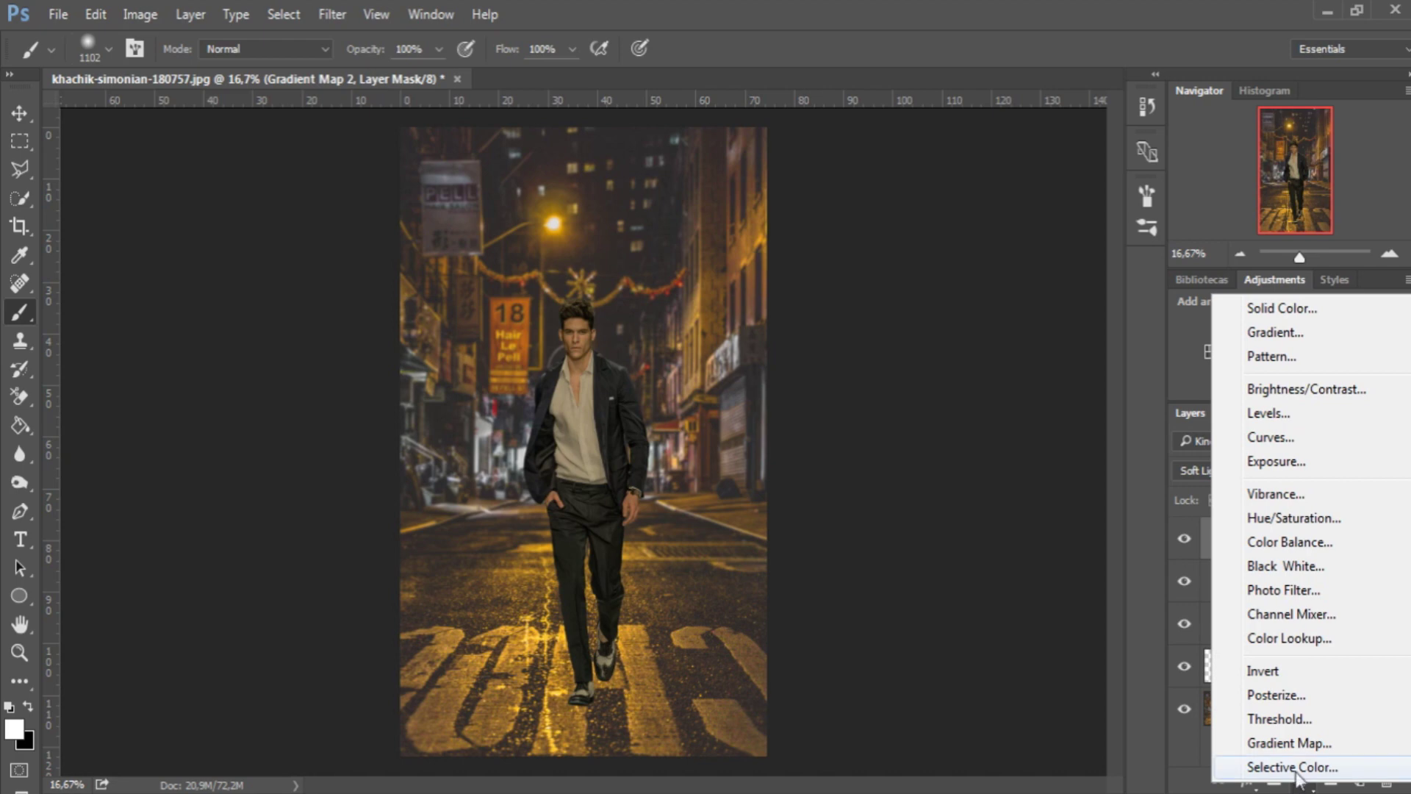
Step: Add a Gradient Map clipped to the man using the Violet, Orange preset
{"action": "left_click", "coordinate": [1300, 743]}
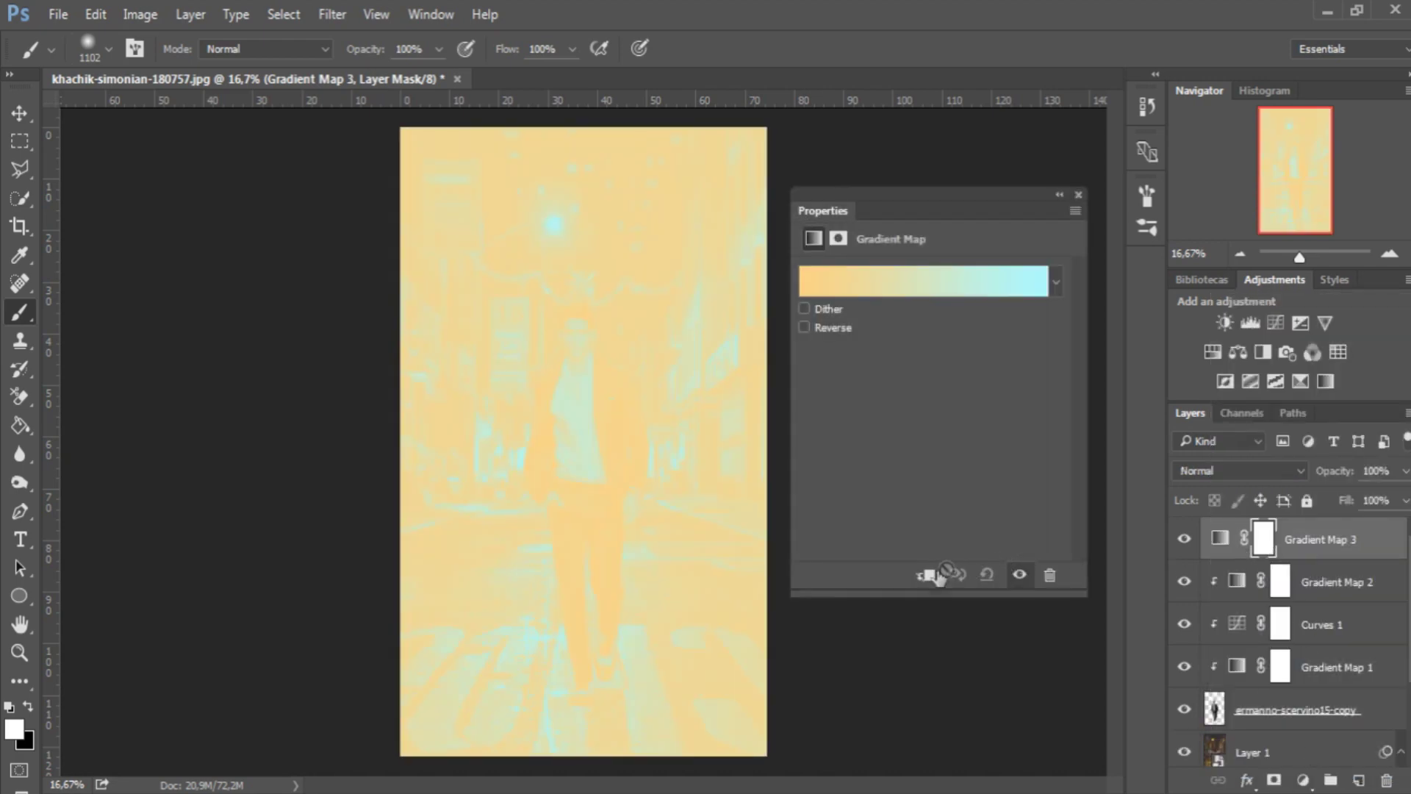
{"action": "left_click", "coordinate": [926, 574]}
{"action": "left_click", "coordinate": [926, 289]}
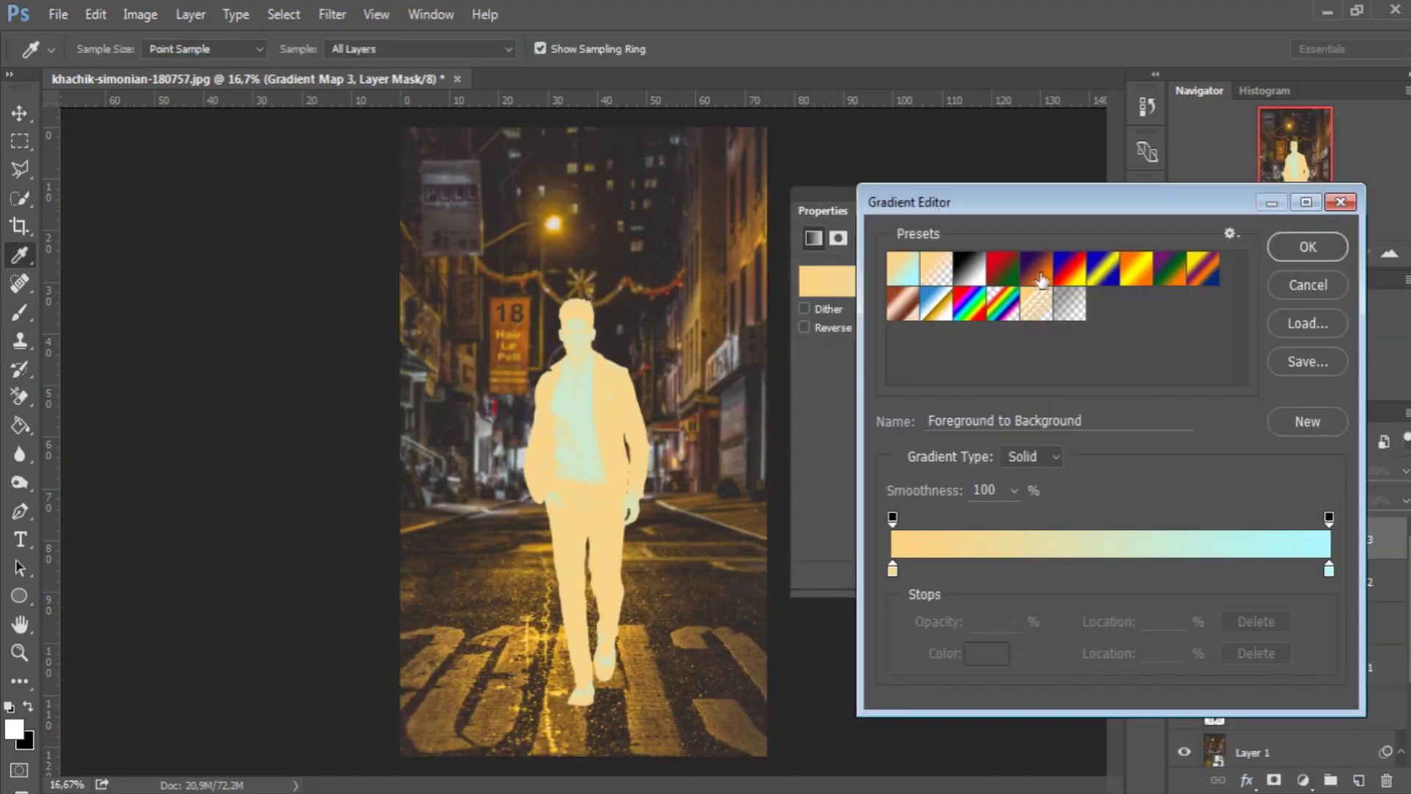
{"action": "left_click", "coordinate": [1043, 277]}
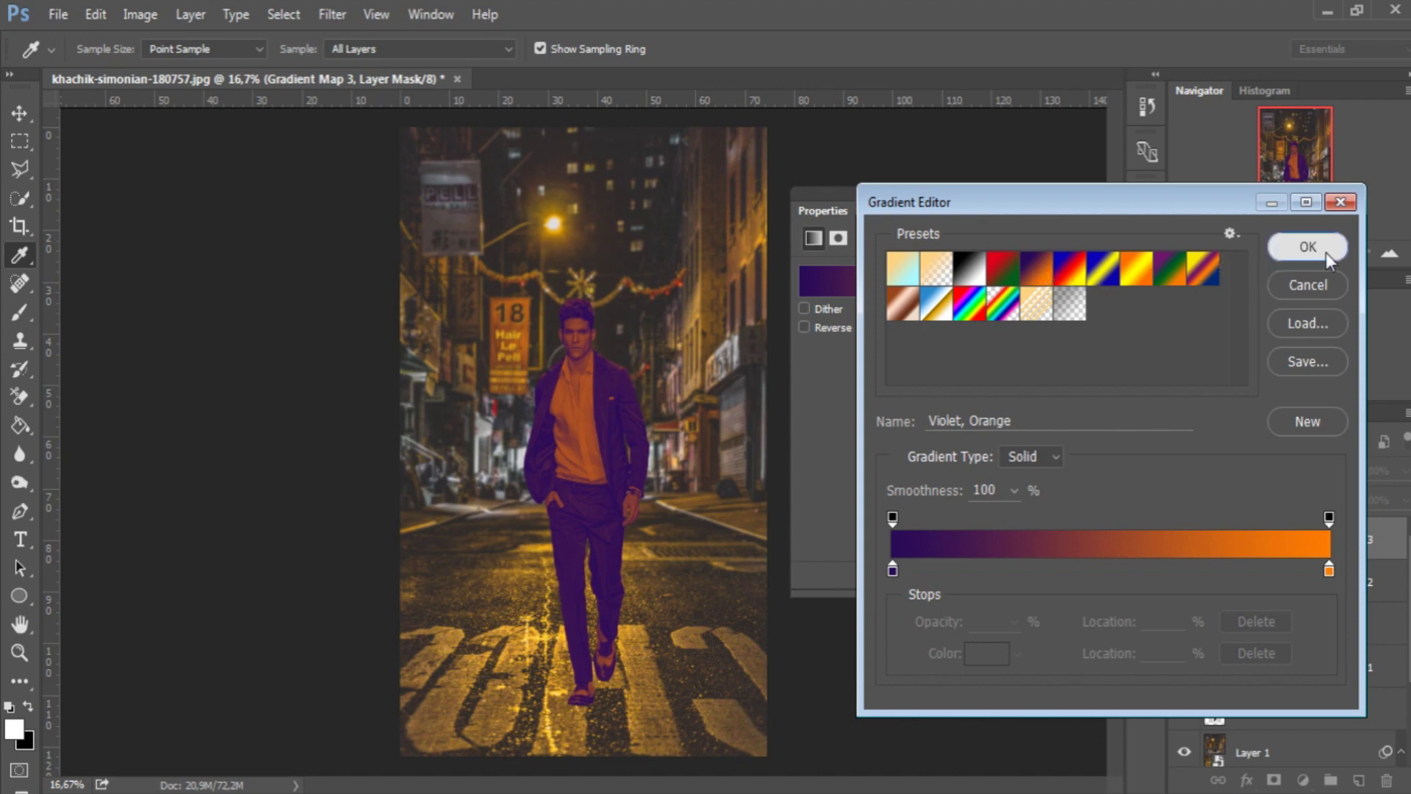
{"action": "left_click", "coordinate": [1324, 253]}
{"action": "left_click", "coordinate": [1087, 197]}
Step: Blend Gradient Map 3 as Luminosity at 30% opacity and compare it on and off
{"action": "left_click", "coordinate": [1213, 470]}
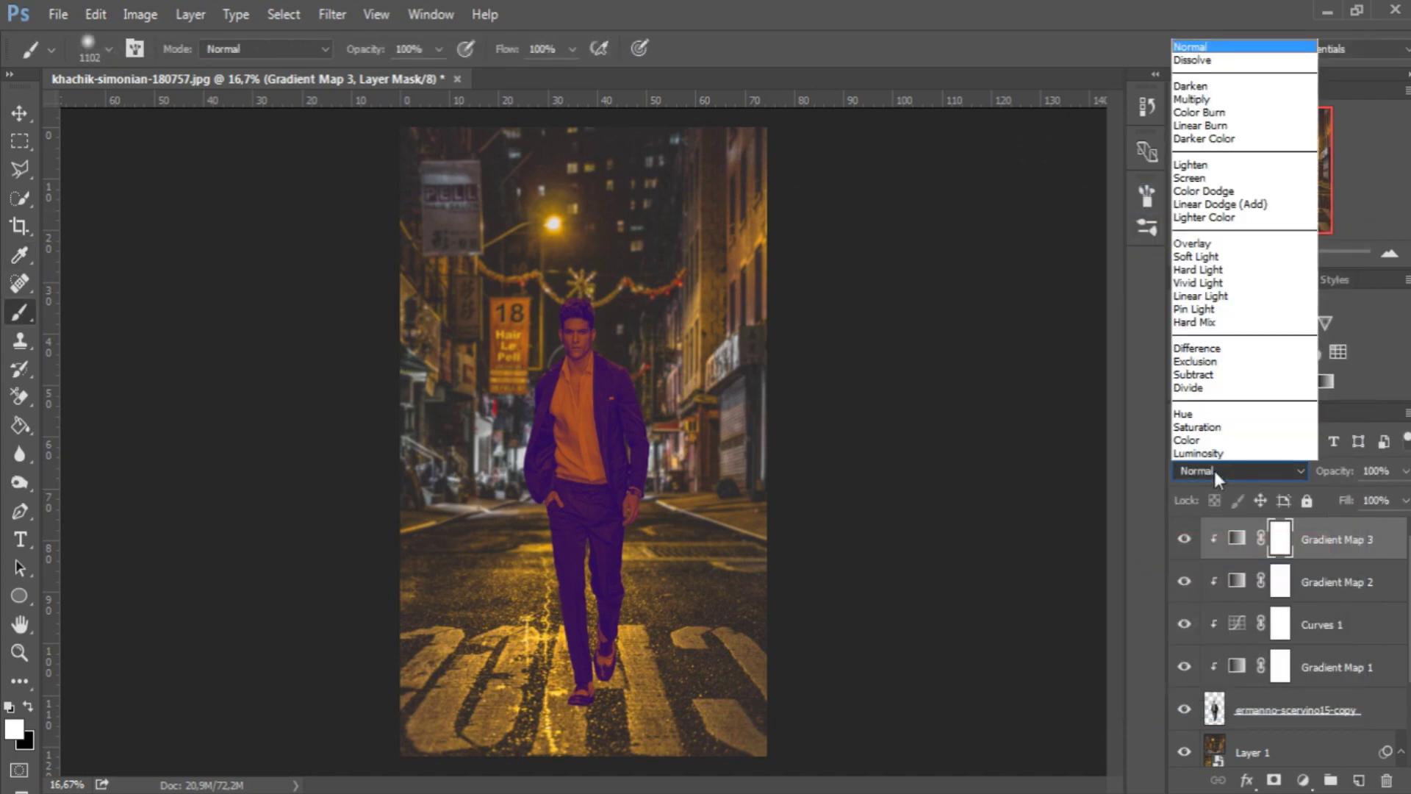
{"action": "left_click", "coordinate": [1231, 451]}
{"action": "left_click", "coordinate": [1405, 473]}
{"action": "left_click", "coordinate": [1356, 497]}
{"action": "left_click_drag", "start_coordinate": [1343, 496], "coordinate": [1339, 497]}
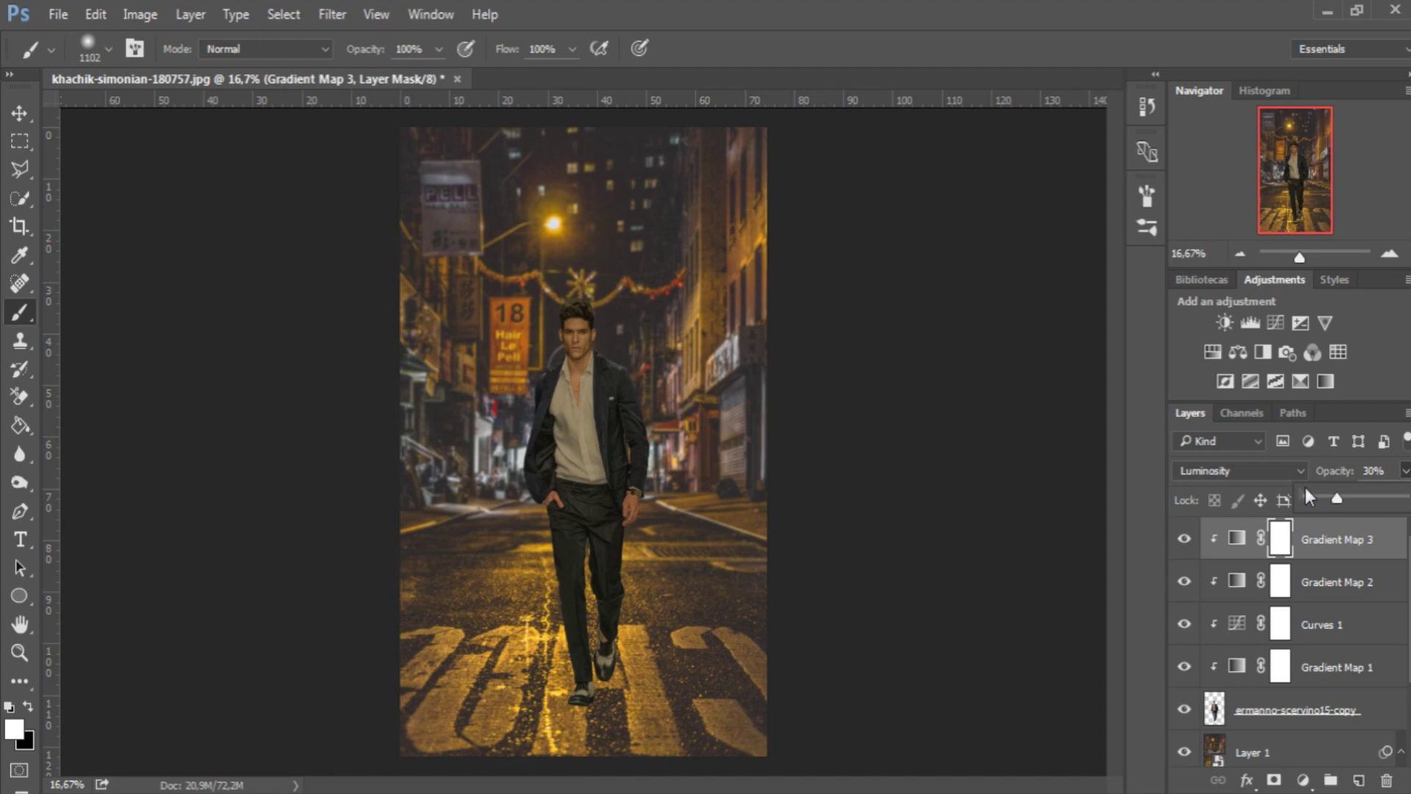
{"action": "left_click", "coordinate": [1164, 459]}
{"action": "left_click", "coordinate": [1185, 540]}
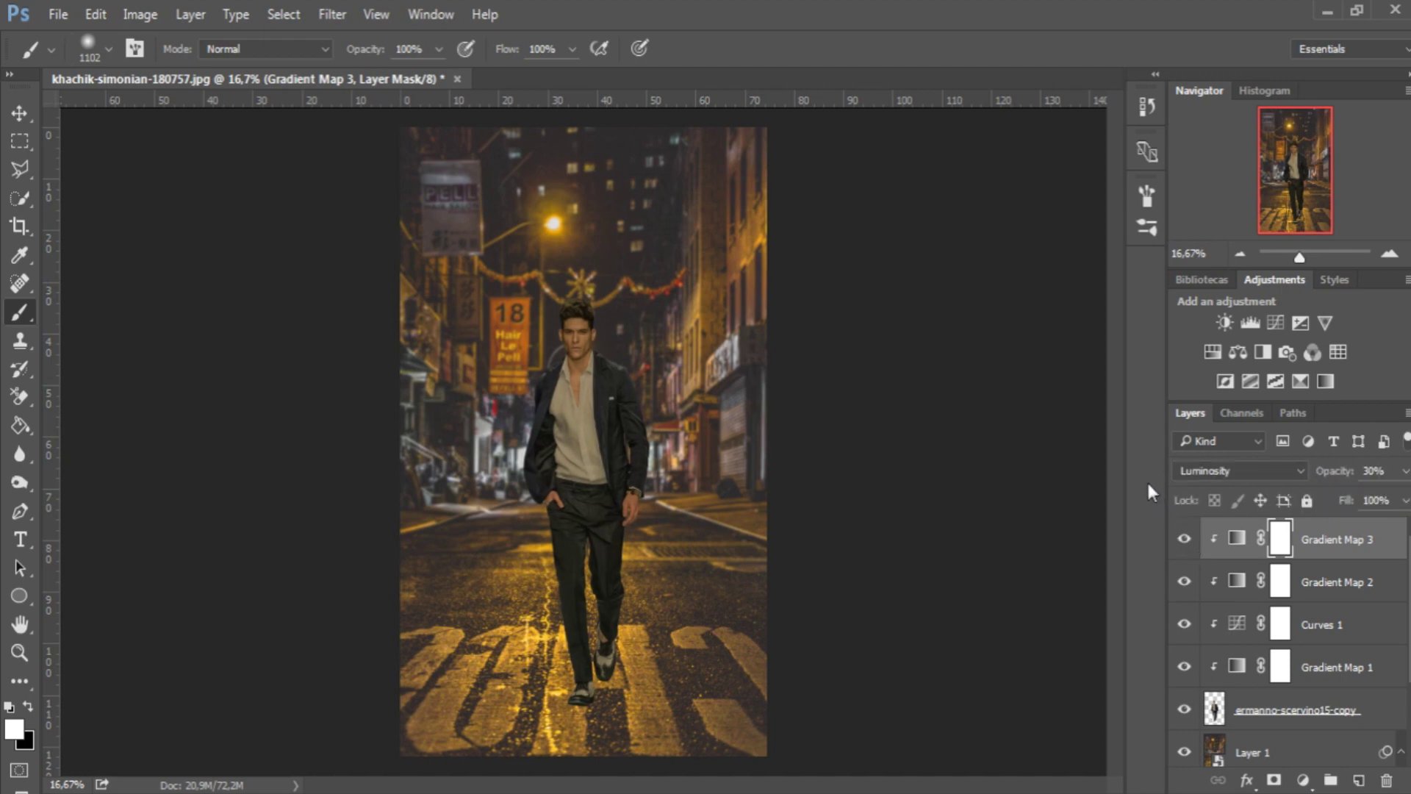
{"action": "left_click", "coordinate": [1236, 537]}
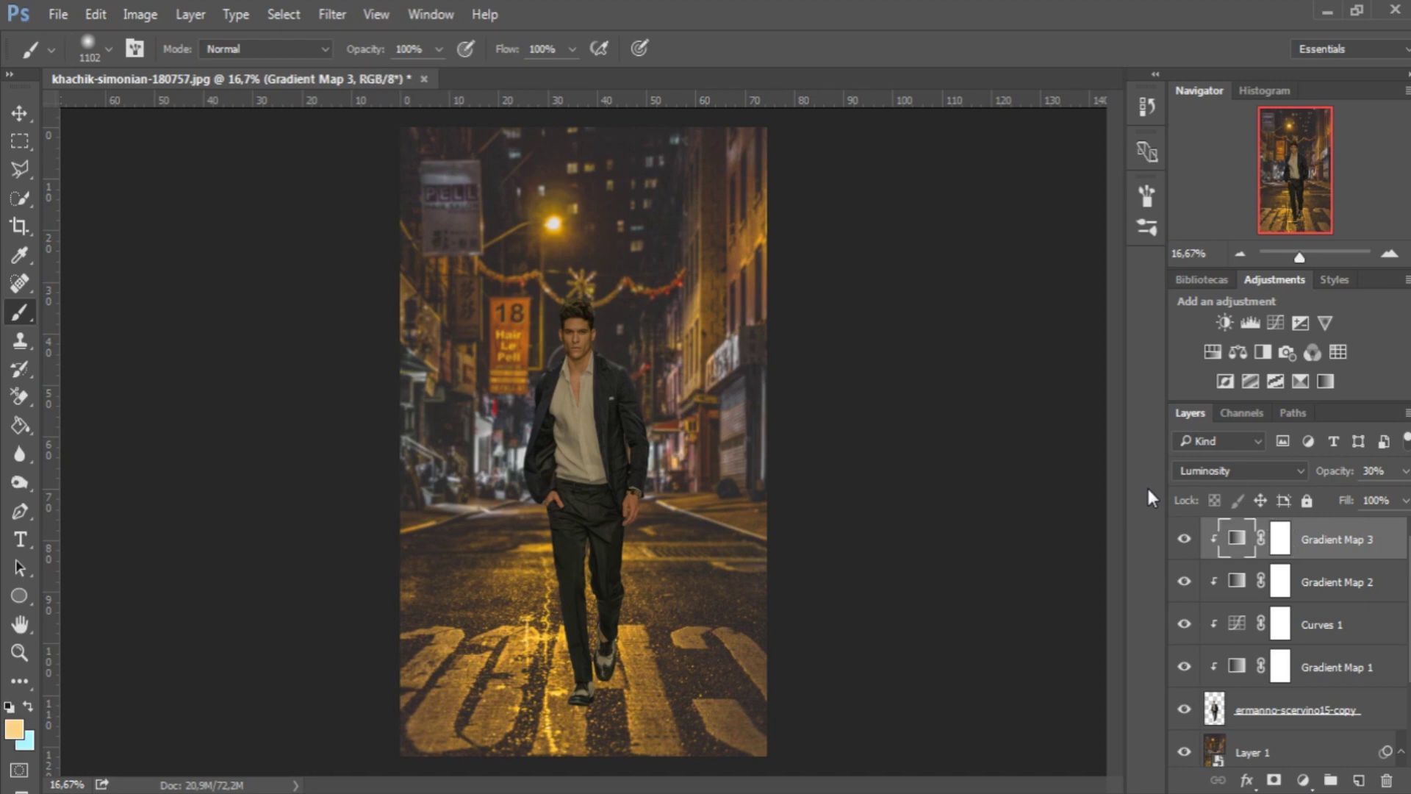
Step: Select the man's ermanno-scervino15-copy layer and zoom in on his shoulder
{"action": "scroll", "coordinate": [1286, 624], "scroll_direction": "down", "scroll_amount": 1}
{"action": "scroll", "coordinate": [1330, 665], "scroll_direction": "down", "scroll_amount": 1}
{"action": "left_click", "coordinate": [1252, 681]}
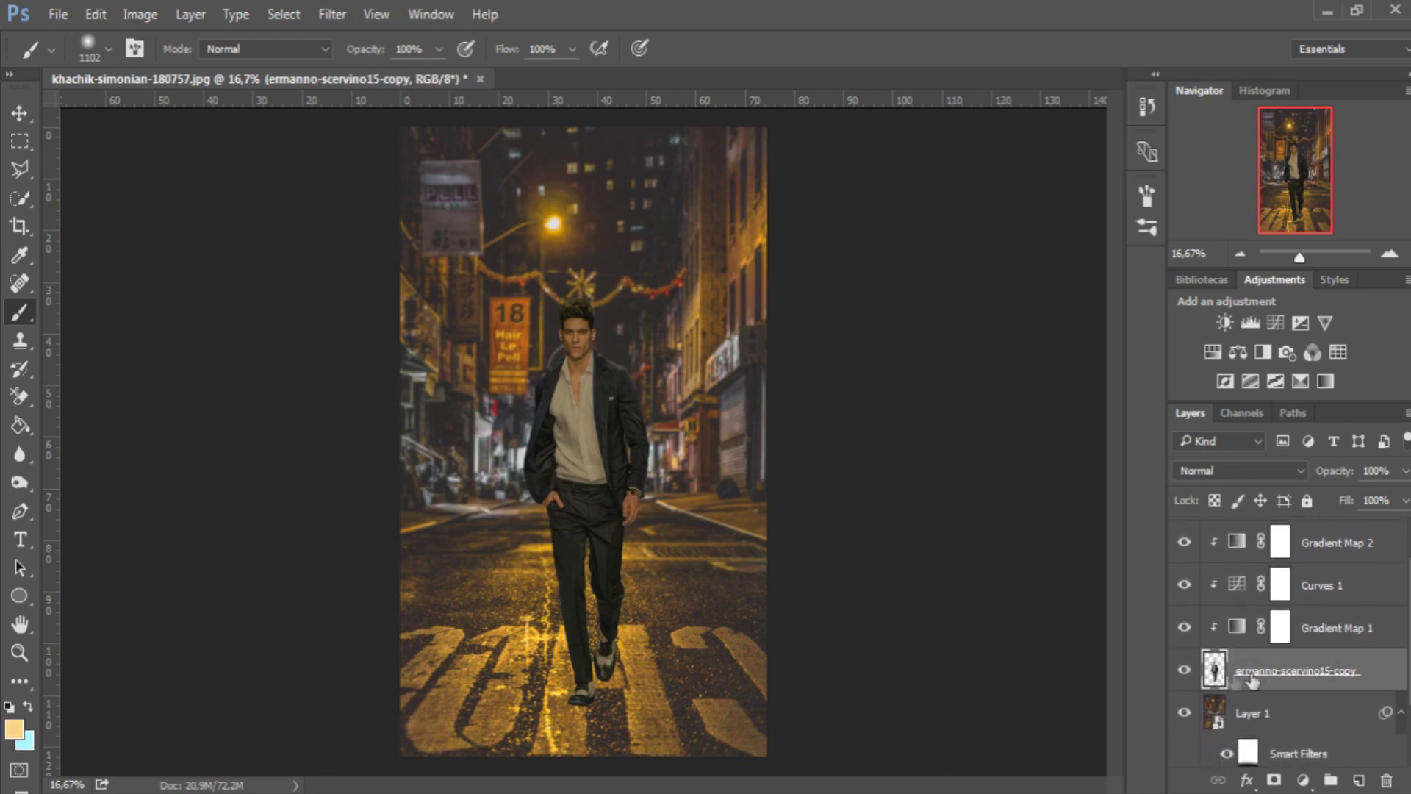
{"action": "key", "text": "z"}
{"action": "left_click", "coordinate": [523, 393]}
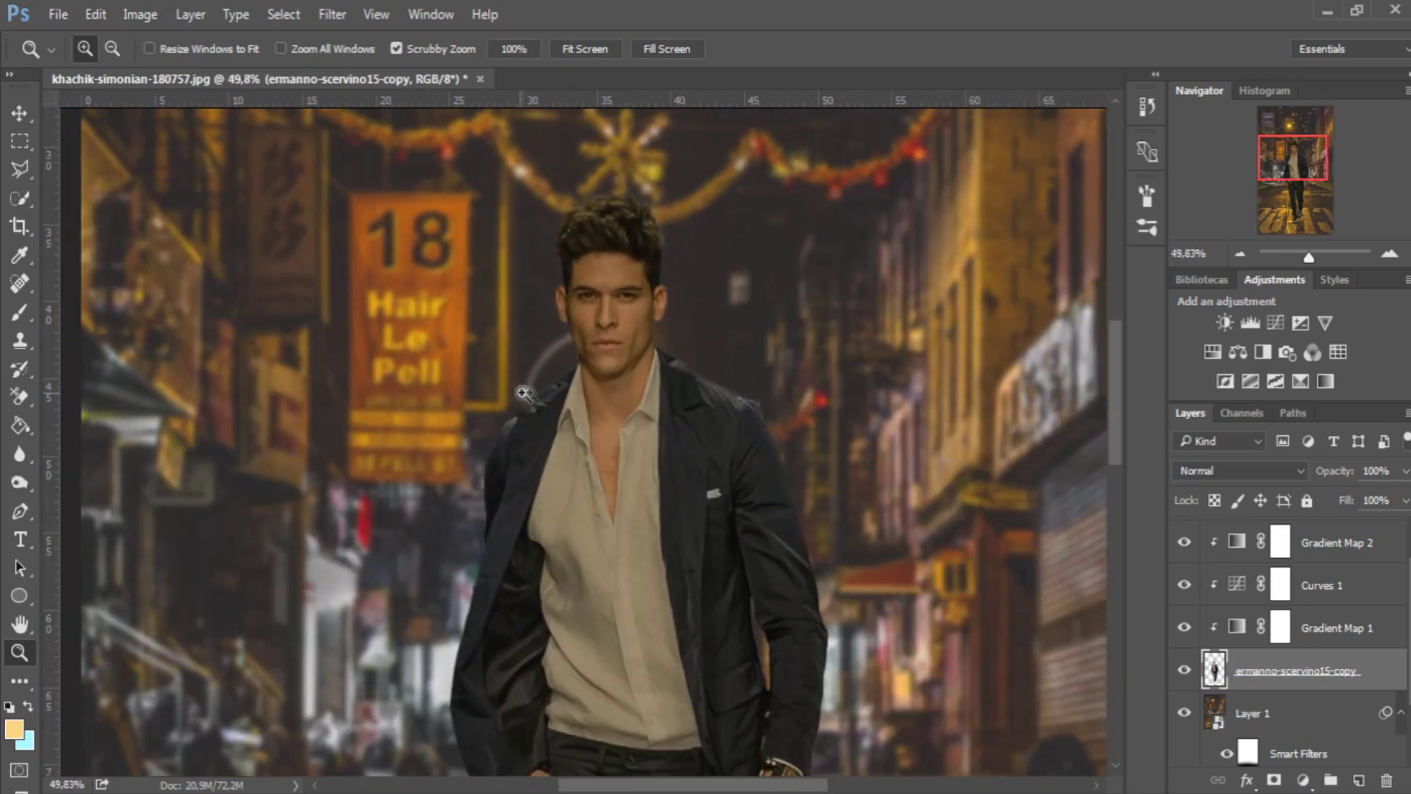
{"action": "left_click", "coordinate": [524, 393]}
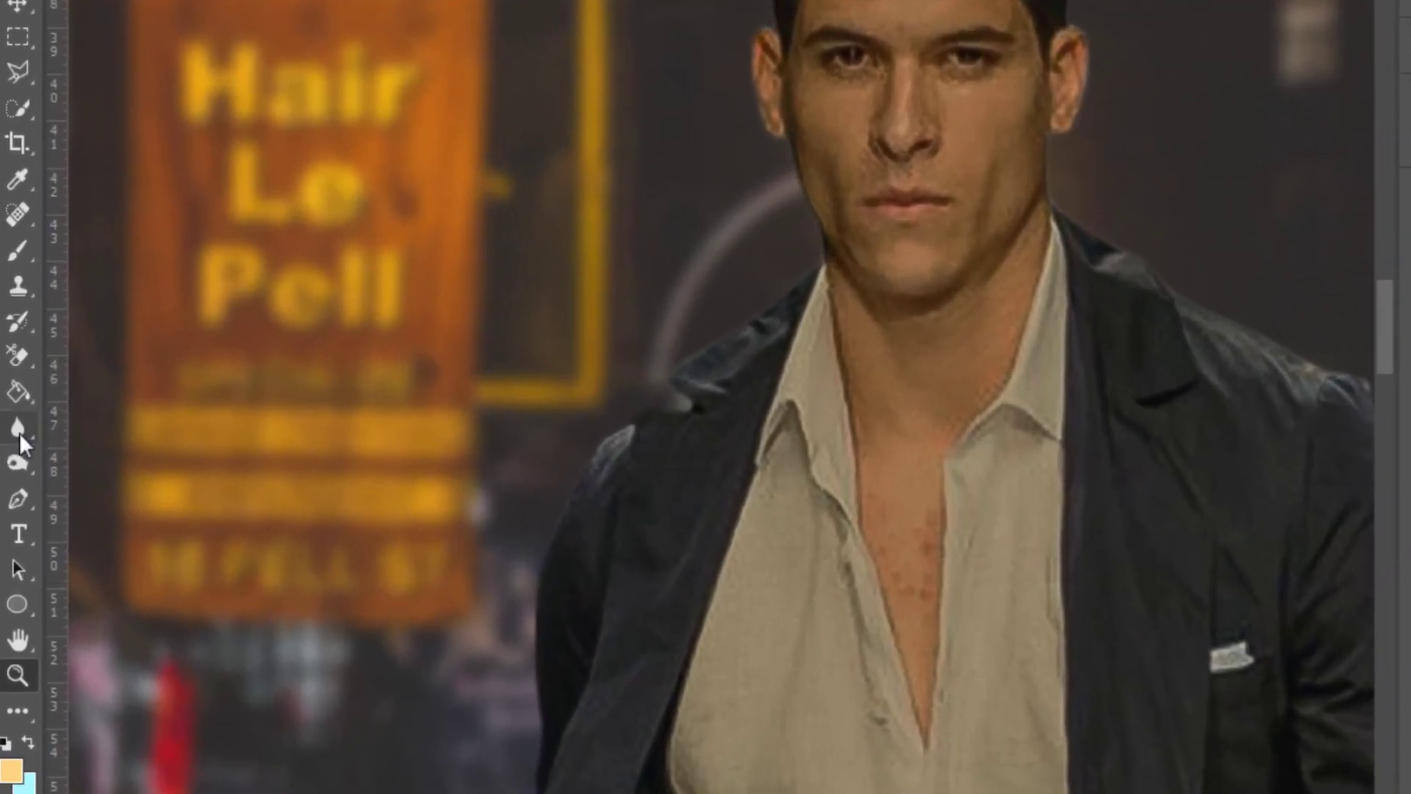
Step: Switch to the Blur tool with a 25 px brush
{"action": "right_click", "coordinate": [19, 432]}
{"action": "left_click", "coordinate": [164, 426]}
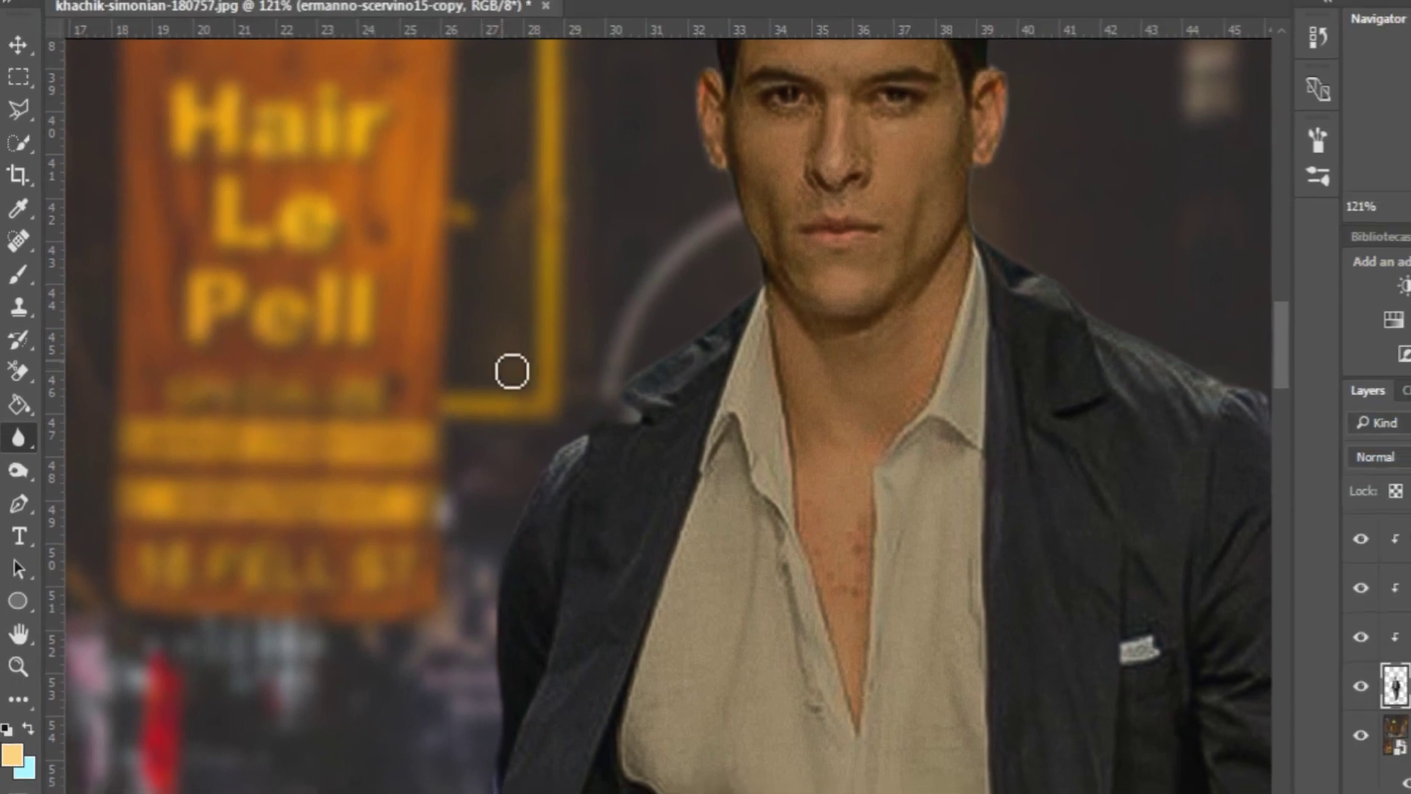
{"action": "right_click", "coordinate": [551, 371]}
{"action": "key", "text": "bracketright"}
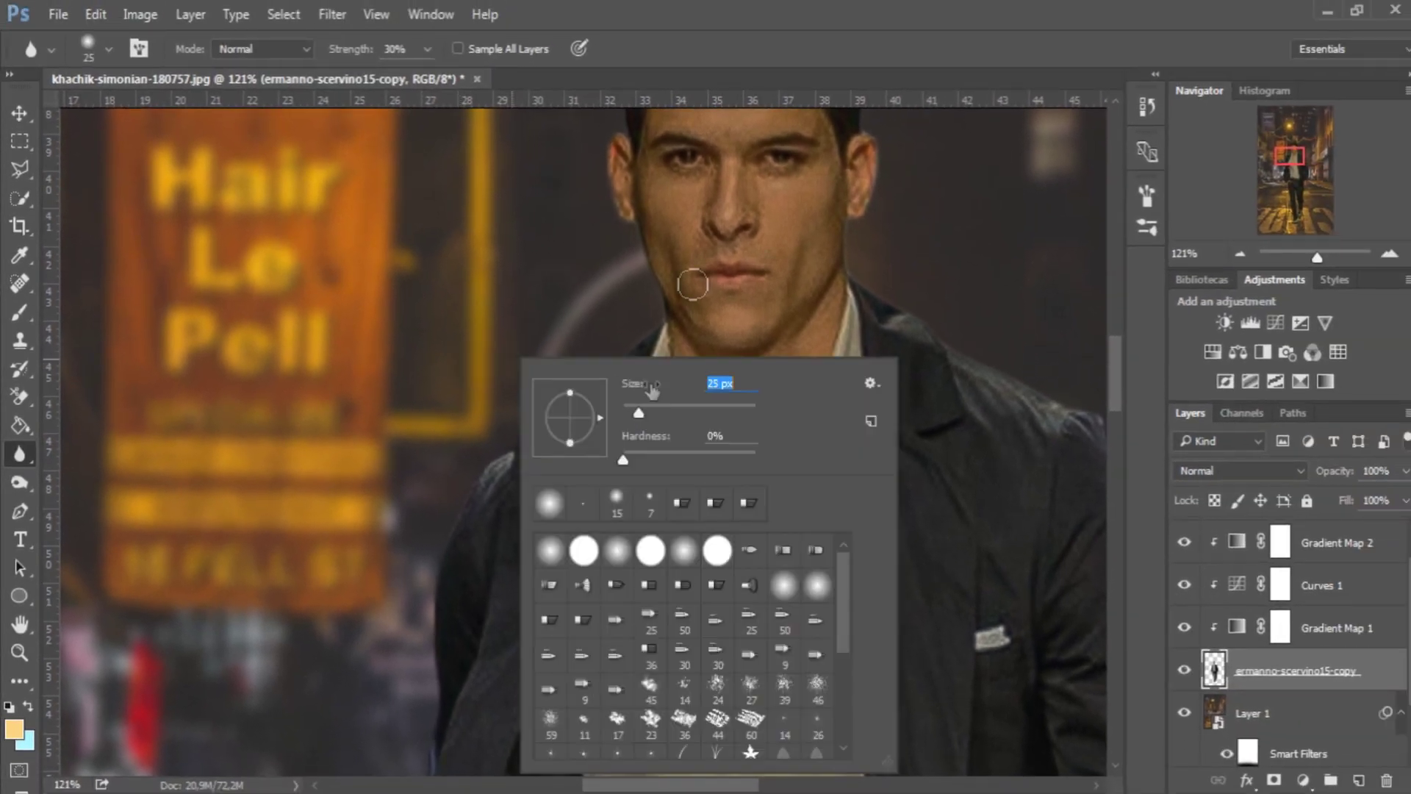
{"action": "key", "text": "Return"}
Step: Blur the jacket's shoulder edge and side edge down toward the hand
{"action": "mouse_move", "coordinate": [617, 358]}
{"action": "left_mouse_down"}
{"action": "mouse_move", "coordinate": [463, 519]}
{"action": "mouse_move", "coordinate": [441, 705]}
{"action": "left_mouse_up"}
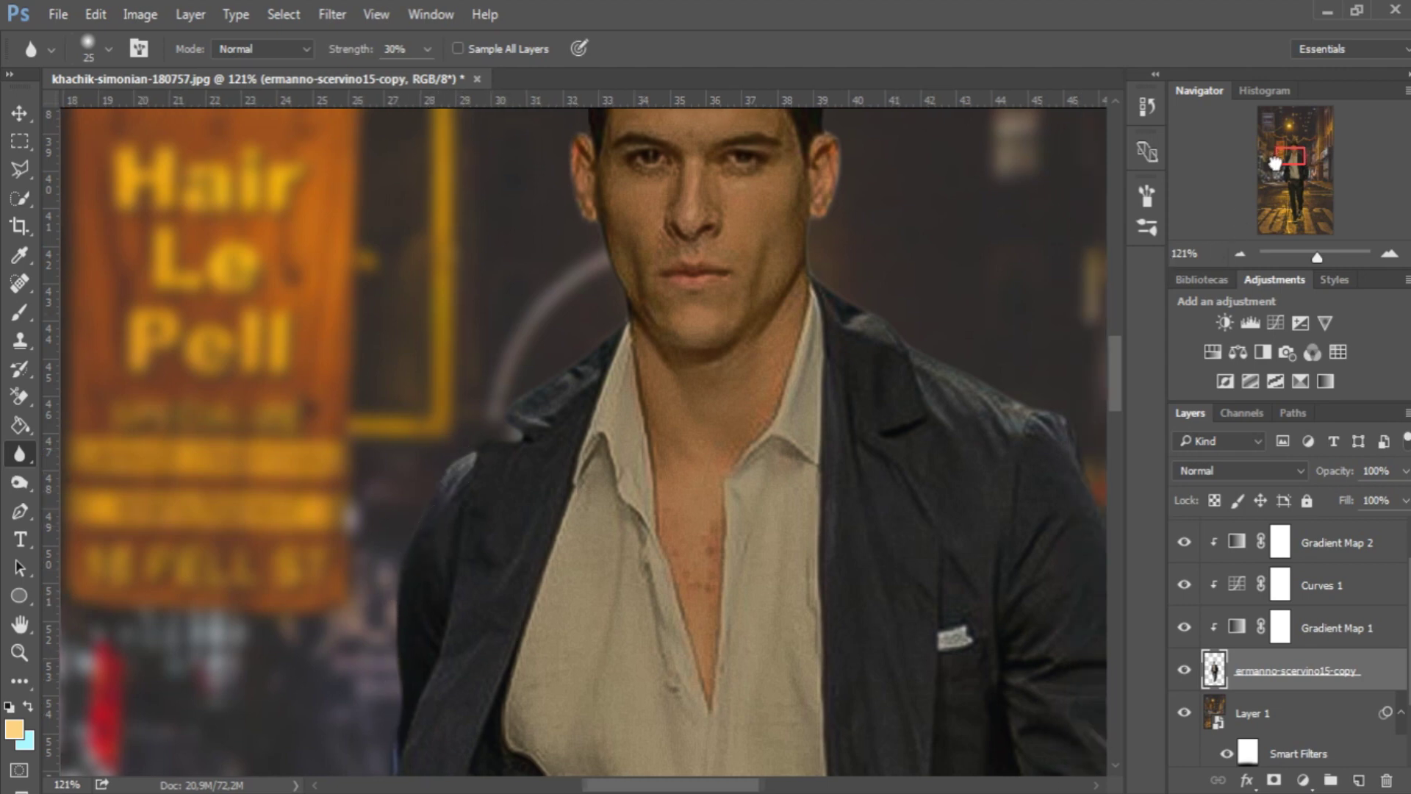
{"action": "left_click_drag", "start_coordinate": [1276, 163], "coordinate": [1267, 176]}
{"action": "mouse_move", "coordinate": [732, 293]}
{"action": "left_mouse_down"}
{"action": "mouse_move", "coordinate": [683, 434]}
{"action": "mouse_move", "coordinate": [654, 712]}
{"action": "mouse_move", "coordinate": [657, 298]}
{"action": "mouse_move", "coordinate": [881, 652]}
{"action": "mouse_move", "coordinate": [857, 372]}
{"action": "mouse_move", "coordinate": [896, 647]}
{"action": "mouse_move", "coordinate": [928, 547]}
{"action": "left_mouse_up"}
{"action": "scroll", "coordinate": [945, 419], "scroll_direction": "down", "scroll_amount": 5}
Step: Blur the cut-out edges of the trouser leg and shoe
{"action": "left_click_drag", "start_coordinate": [945, 419], "coordinate": [997, 655]}
{"action": "scroll", "coordinate": [985, 580], "scroll_direction": "down", "scroll_amount": 5}
{"action": "left_click_drag", "start_coordinate": [1021, 478], "coordinate": [981, 643]}
{"action": "scroll", "coordinate": [982, 643], "scroll_direction": "right", "scroll_amount": 5}
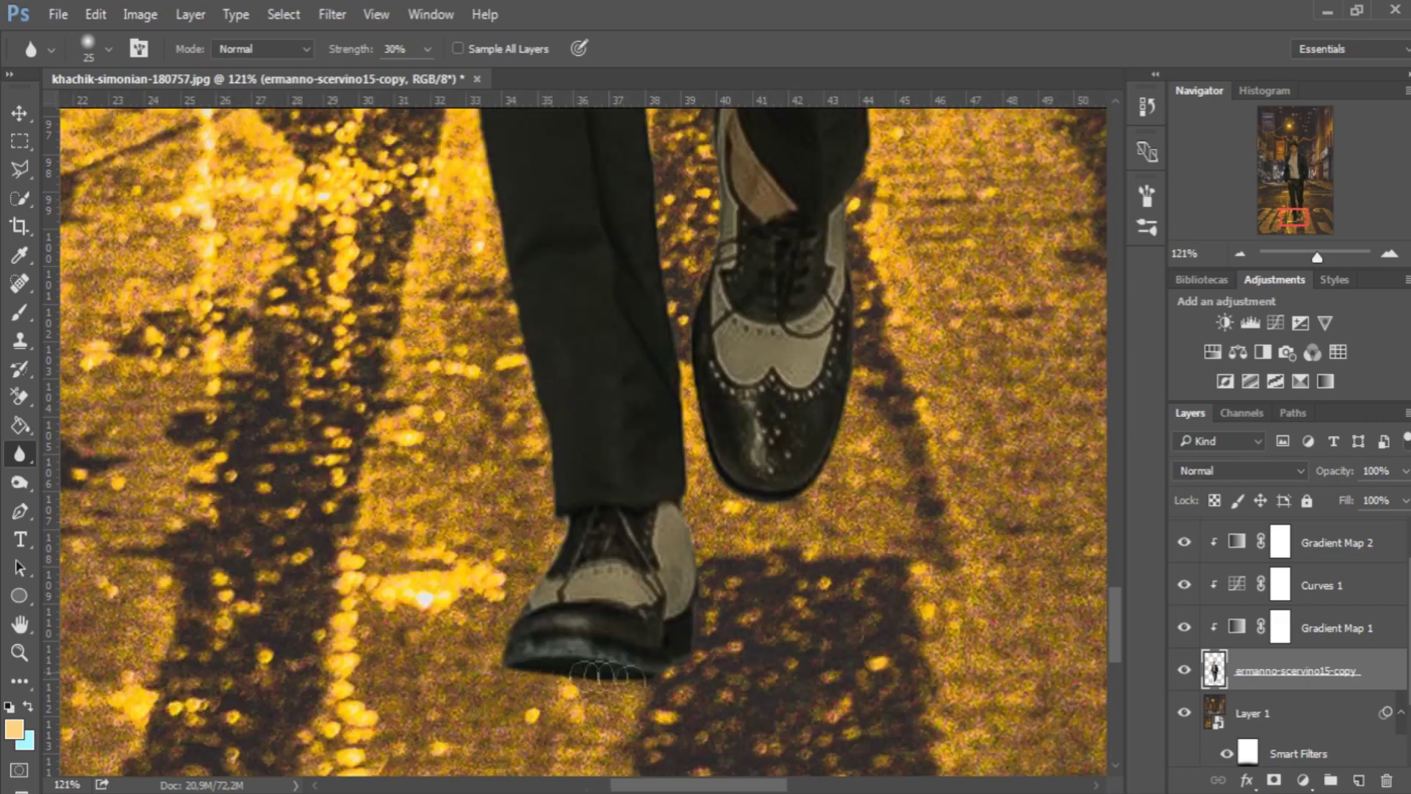
{"action": "scroll", "coordinate": [688, 338], "scroll_direction": "up", "scroll_amount": 4}
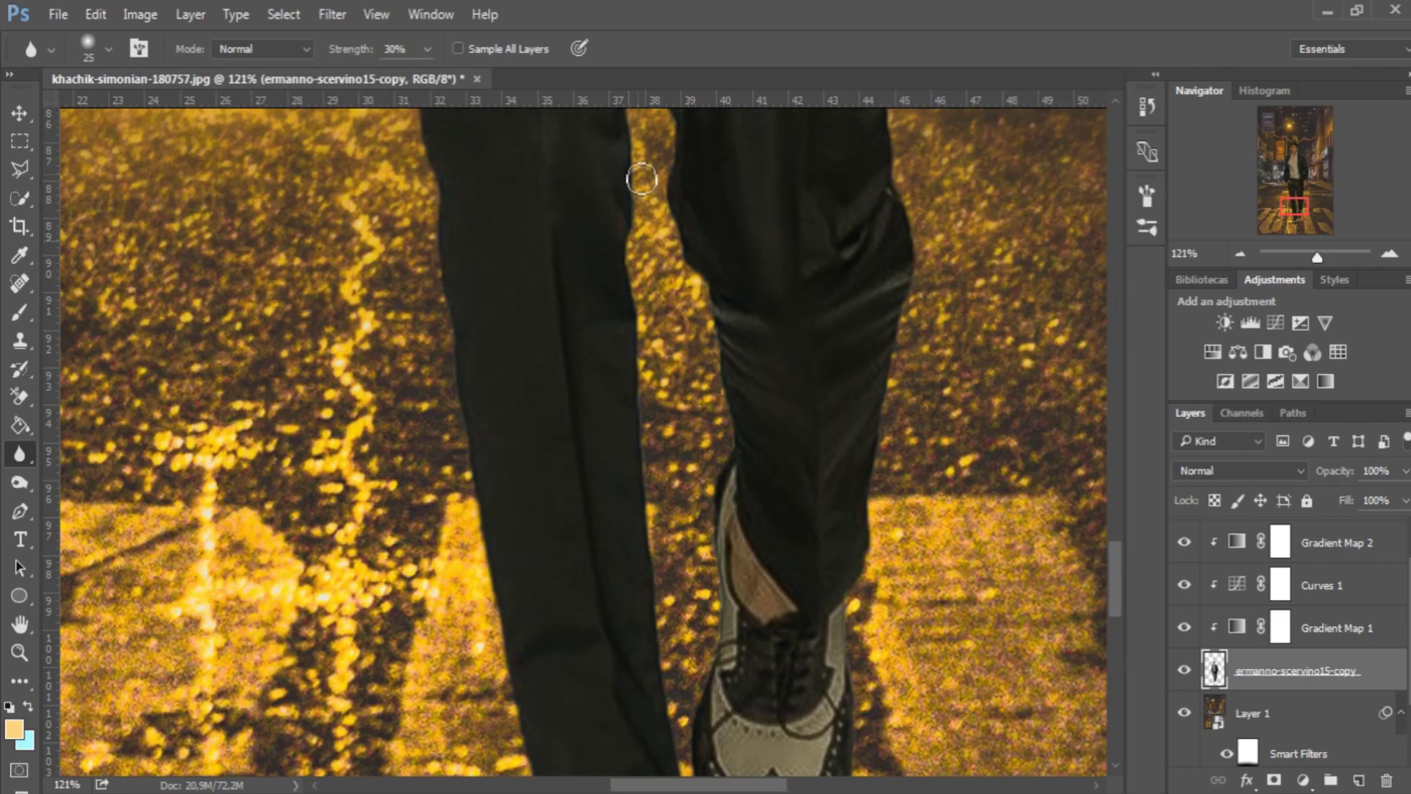
{"action": "scroll", "coordinate": [624, 518], "scroll_direction": "up", "scroll_amount": 5}
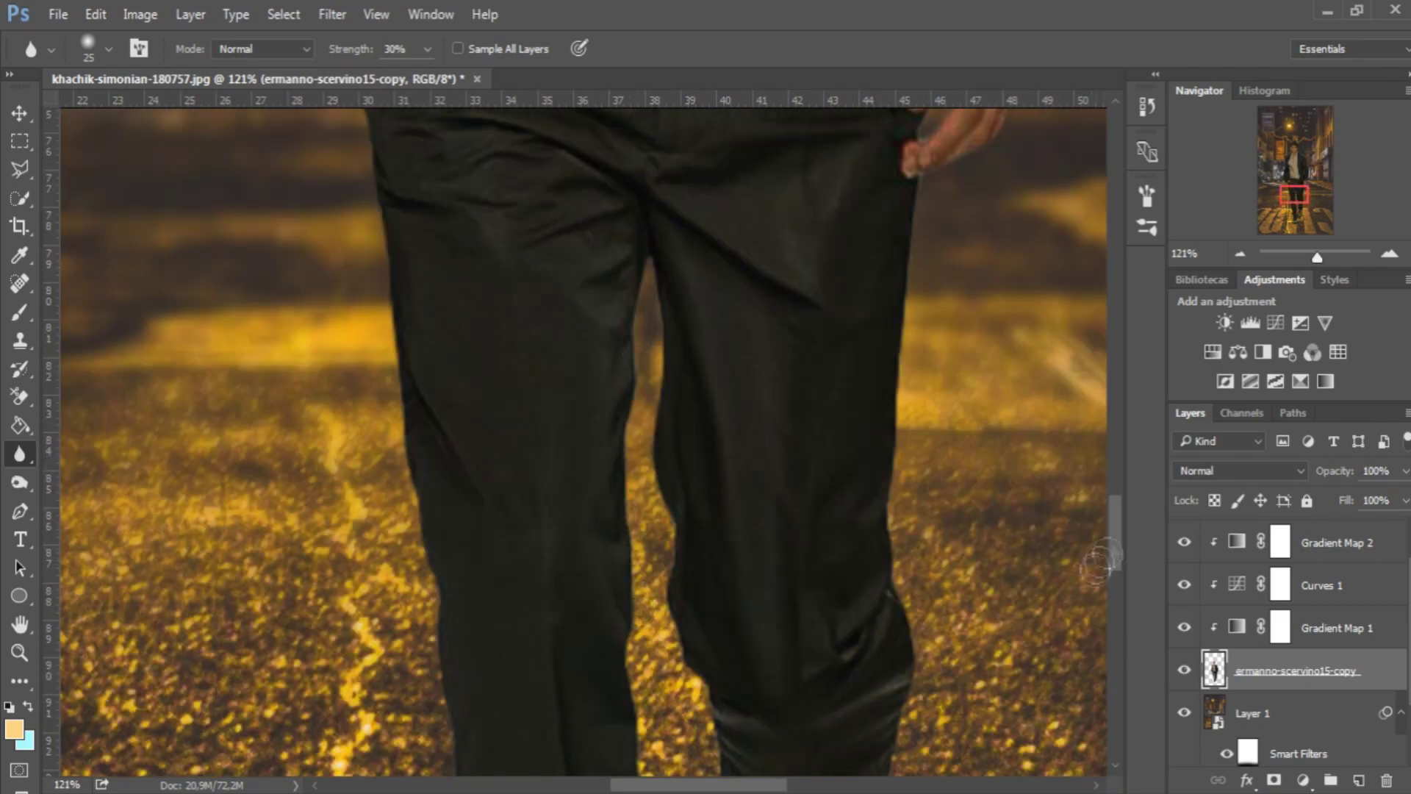
{"action": "scroll", "coordinate": [683, 647], "scroll_direction": "down", "scroll_amount": 5}
{"action": "scroll", "coordinate": [720, 632], "scroll_direction": "down", "scroll_amount": 3}
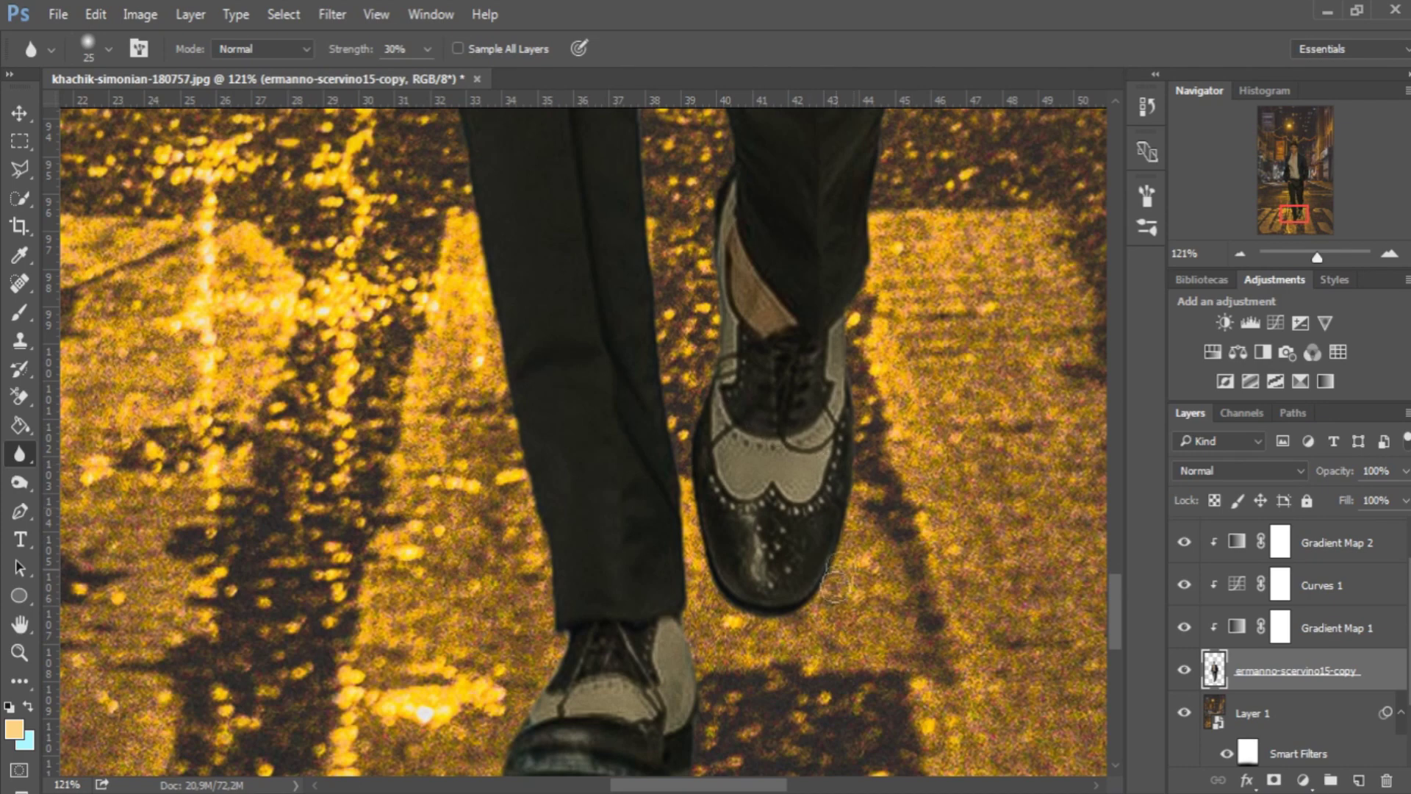
Step: Pan up the figure to check the softened outline up to his head
{"action": "scroll", "coordinate": [904, 412], "scroll_direction": "up", "scroll_amount": 5}
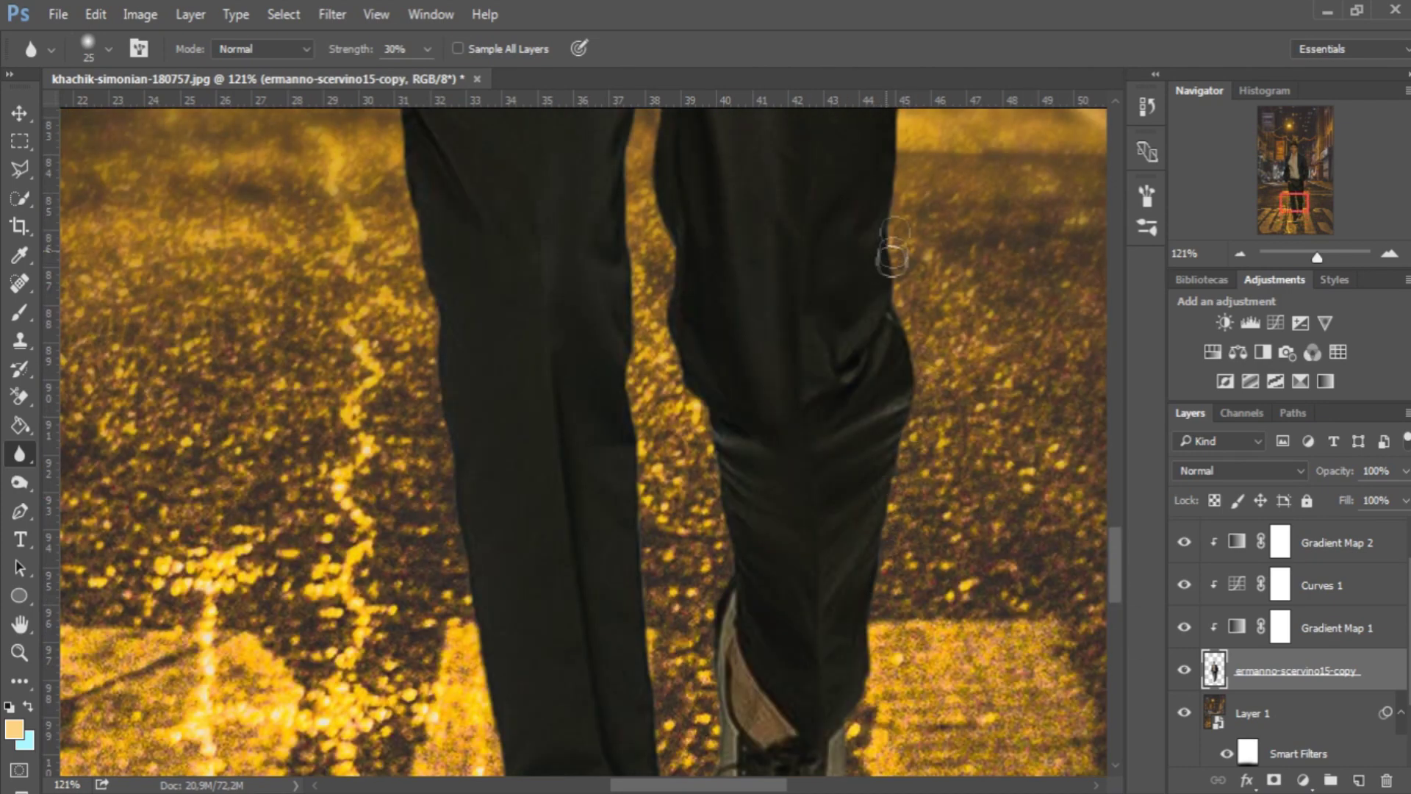
{"action": "scroll", "coordinate": [893, 254], "scroll_direction": "up", "scroll_amount": 5}
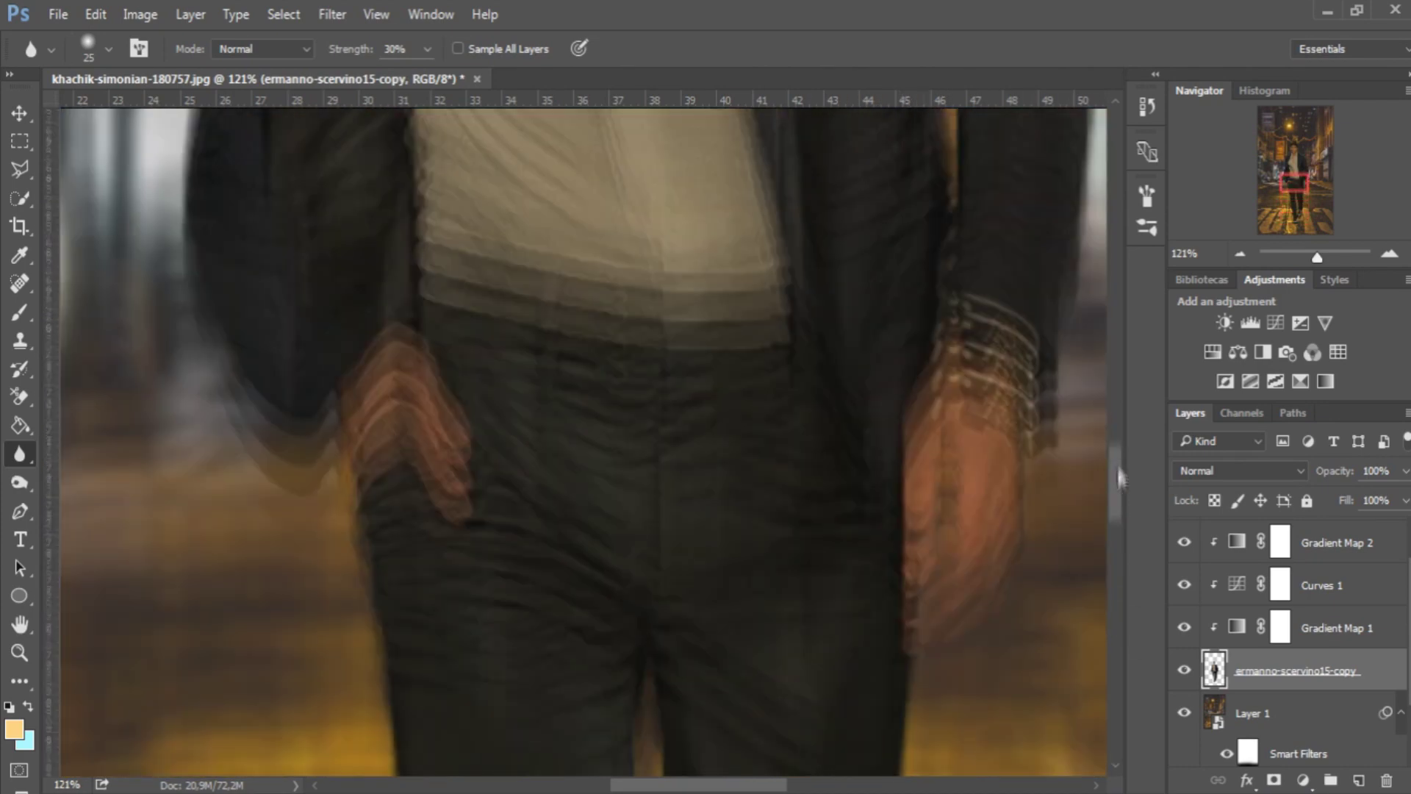
{"action": "scroll", "coordinate": [953, 226], "scroll_direction": "up", "scroll_amount": 5}
{"action": "scroll", "coordinate": [878, 564], "scroll_direction": "up", "scroll_amount": 5}
{"action": "scroll", "coordinate": [878, 564], "scroll_direction": "right", "scroll_amount": 3}
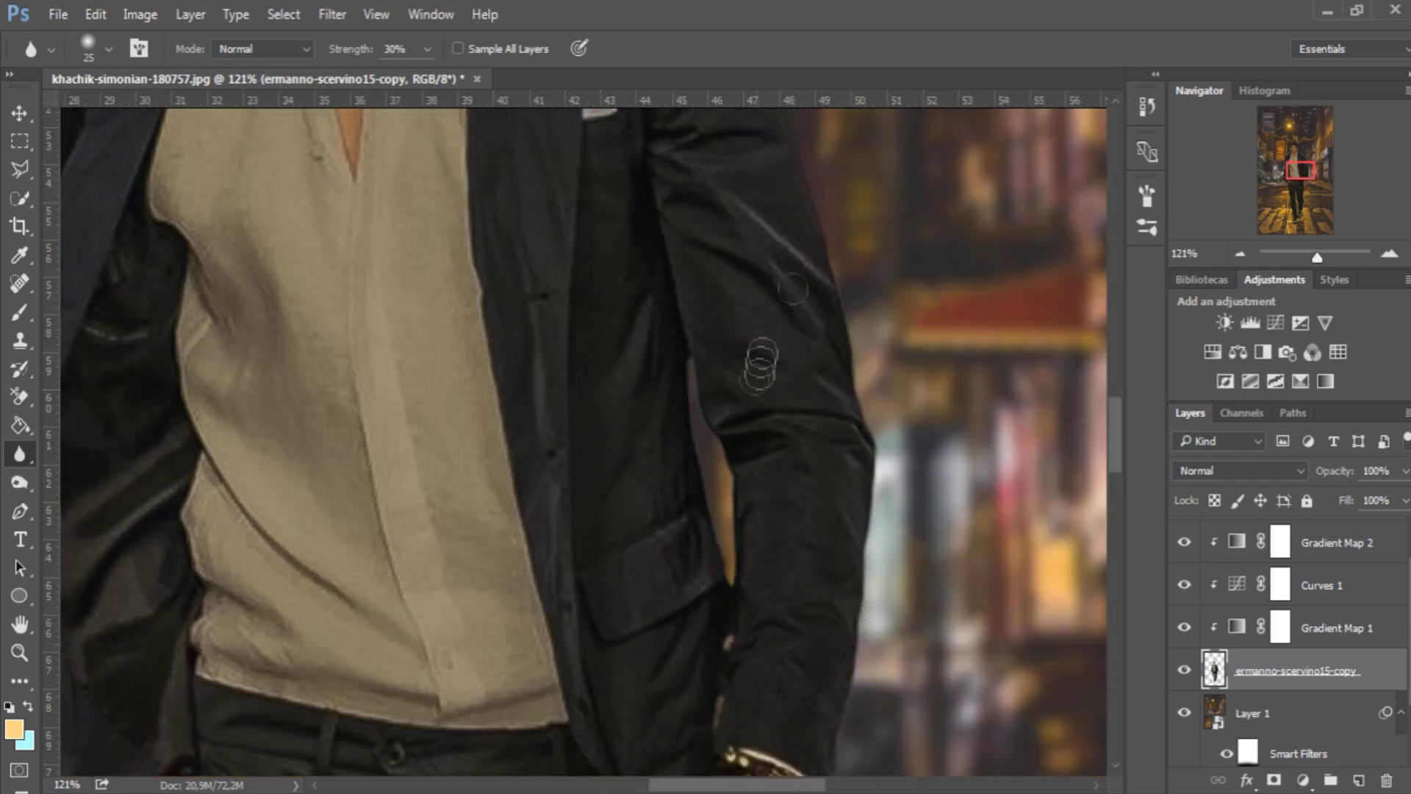
{"action": "scroll", "coordinate": [911, 507], "scroll_direction": "up", "scroll_amount": 5}
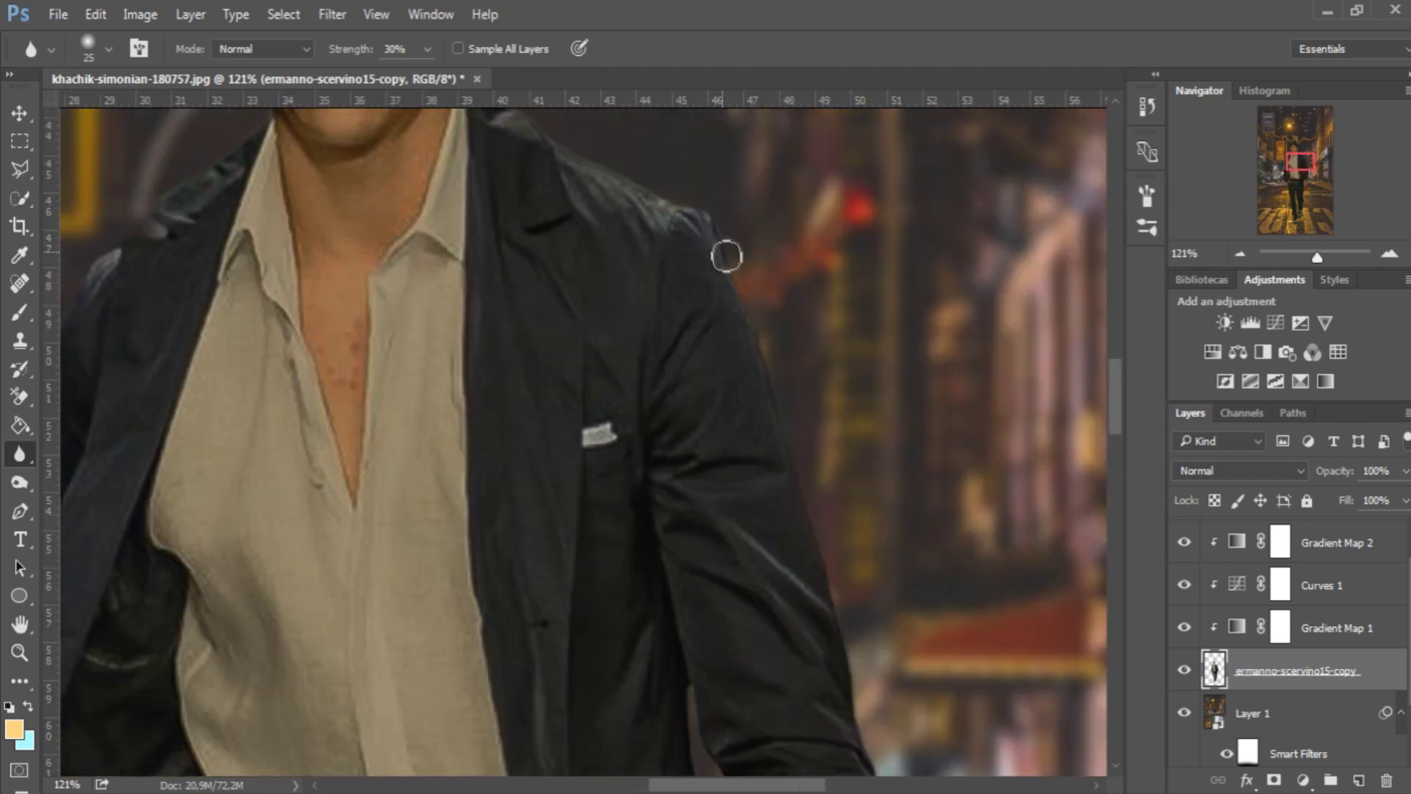
{"action": "scroll", "coordinate": [727, 254], "scroll_direction": "up", "scroll_amount": 5}
{"action": "scroll", "coordinate": [255, 301], "scroll_direction": "left", "scroll_amount": 3}
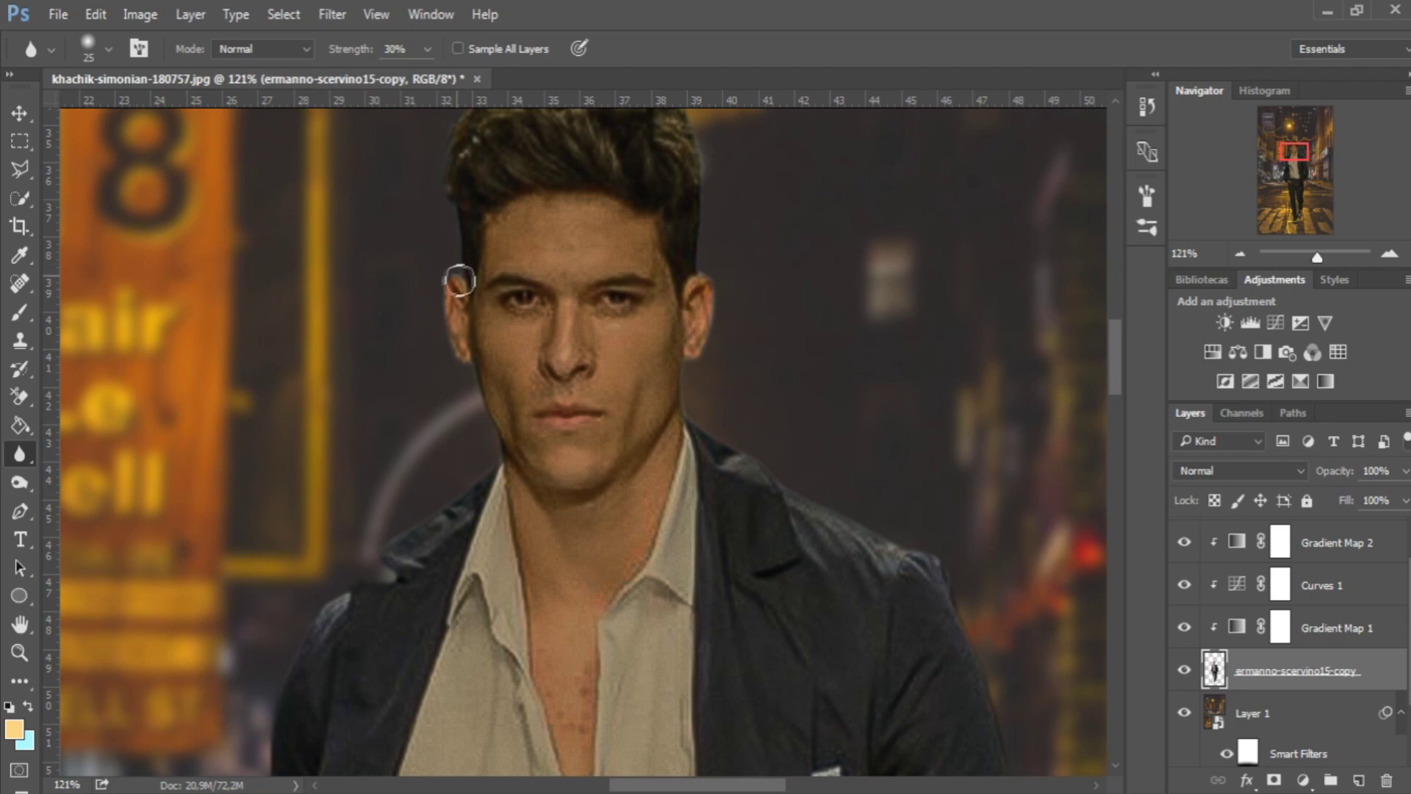
Step: Zoom in on the jacket sleeve and hand, then return to the whole figure with Blur active
{"action": "key", "text": "ctrl+0"}
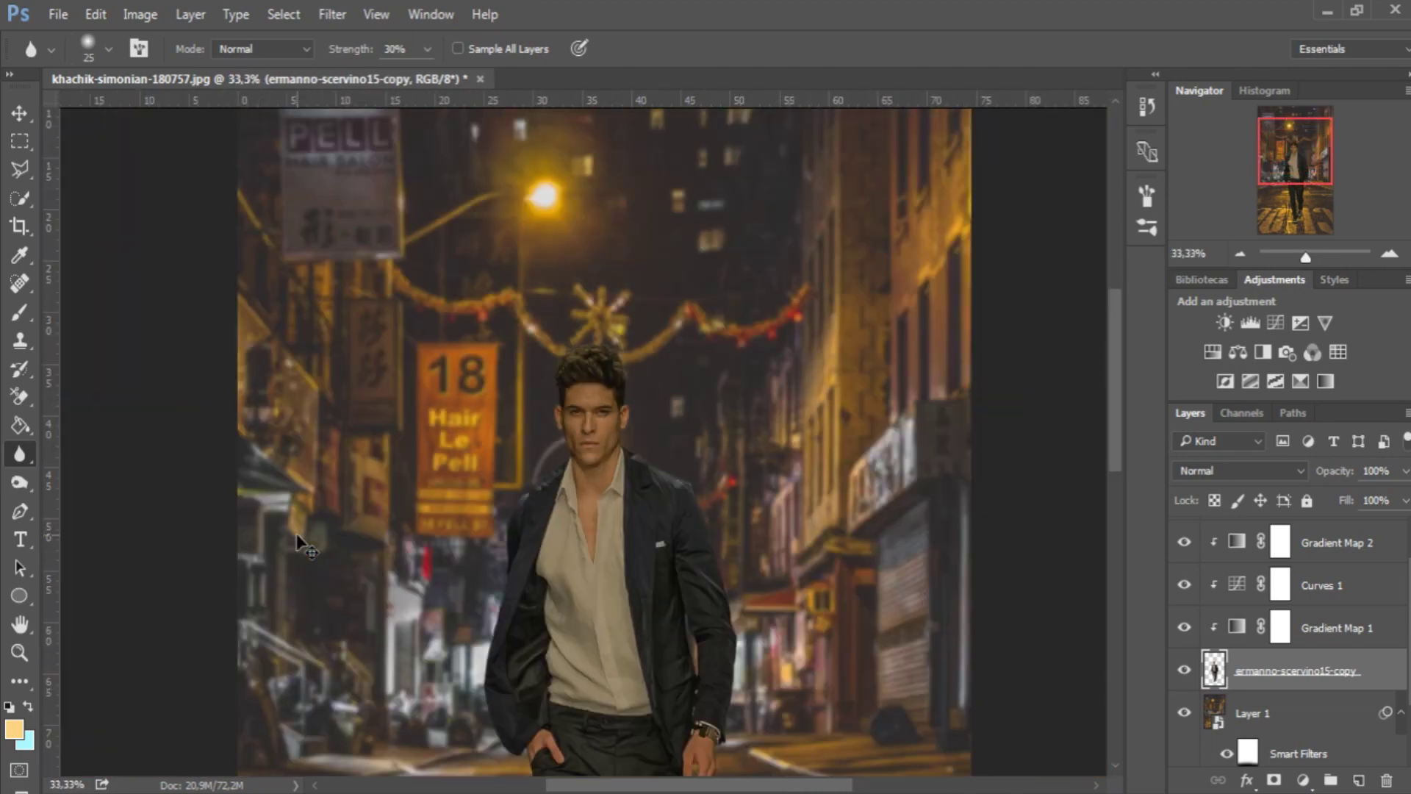
{"action": "key", "text": "z"}
{"action": "left_click_drag", "start_coordinate": [718, 727], "coordinate": [806, 731]}
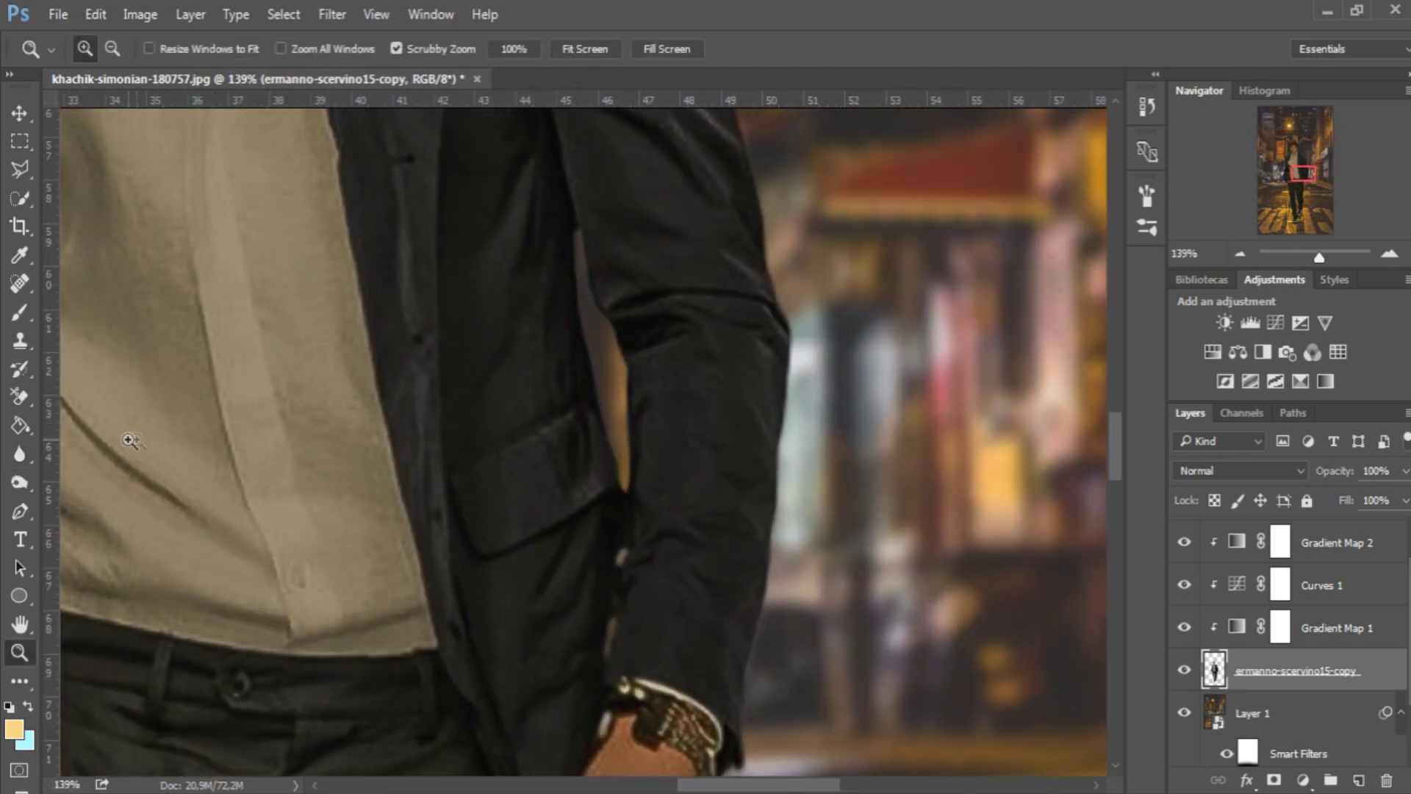
{"action": "left_click", "coordinate": [19, 453]}
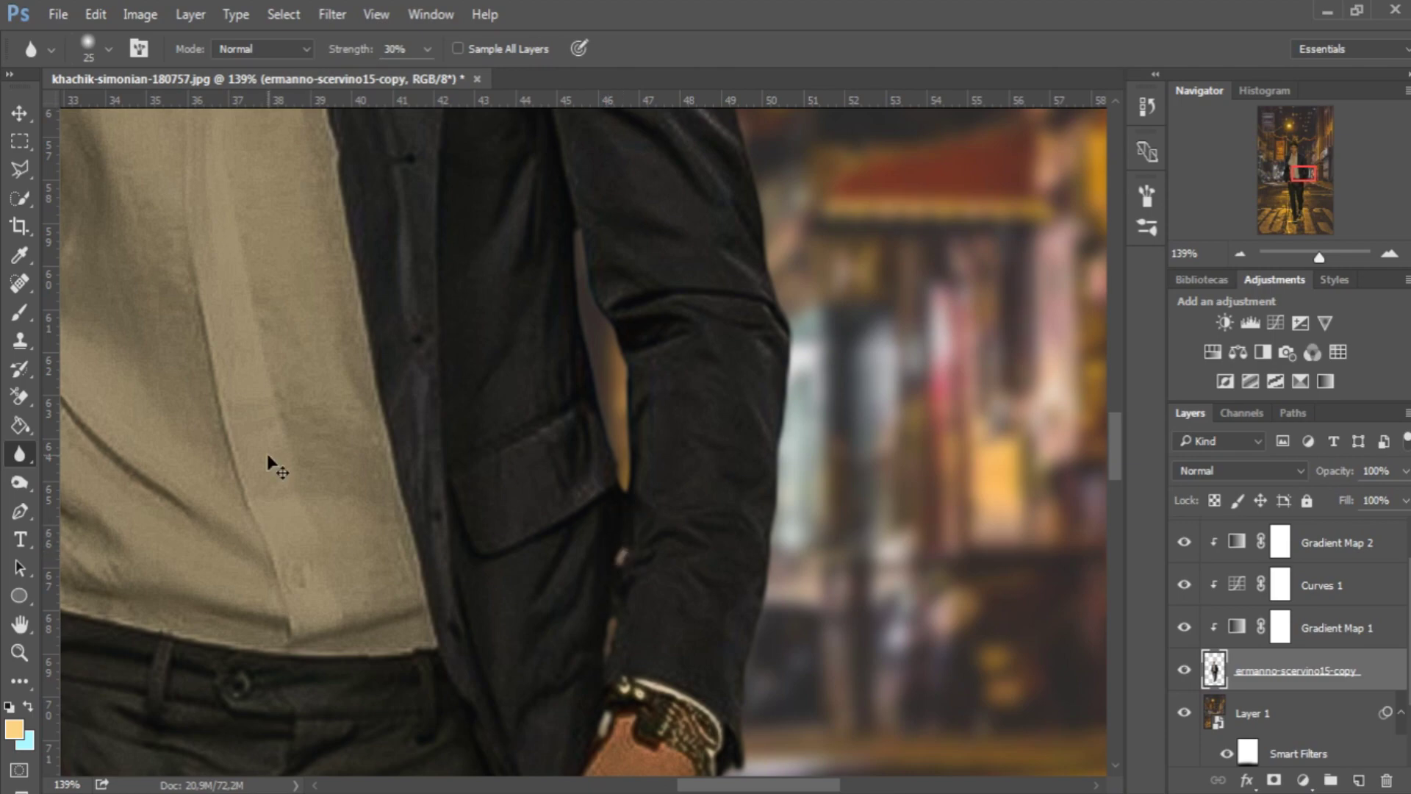
{"action": "key", "text": "ctrl+1"}
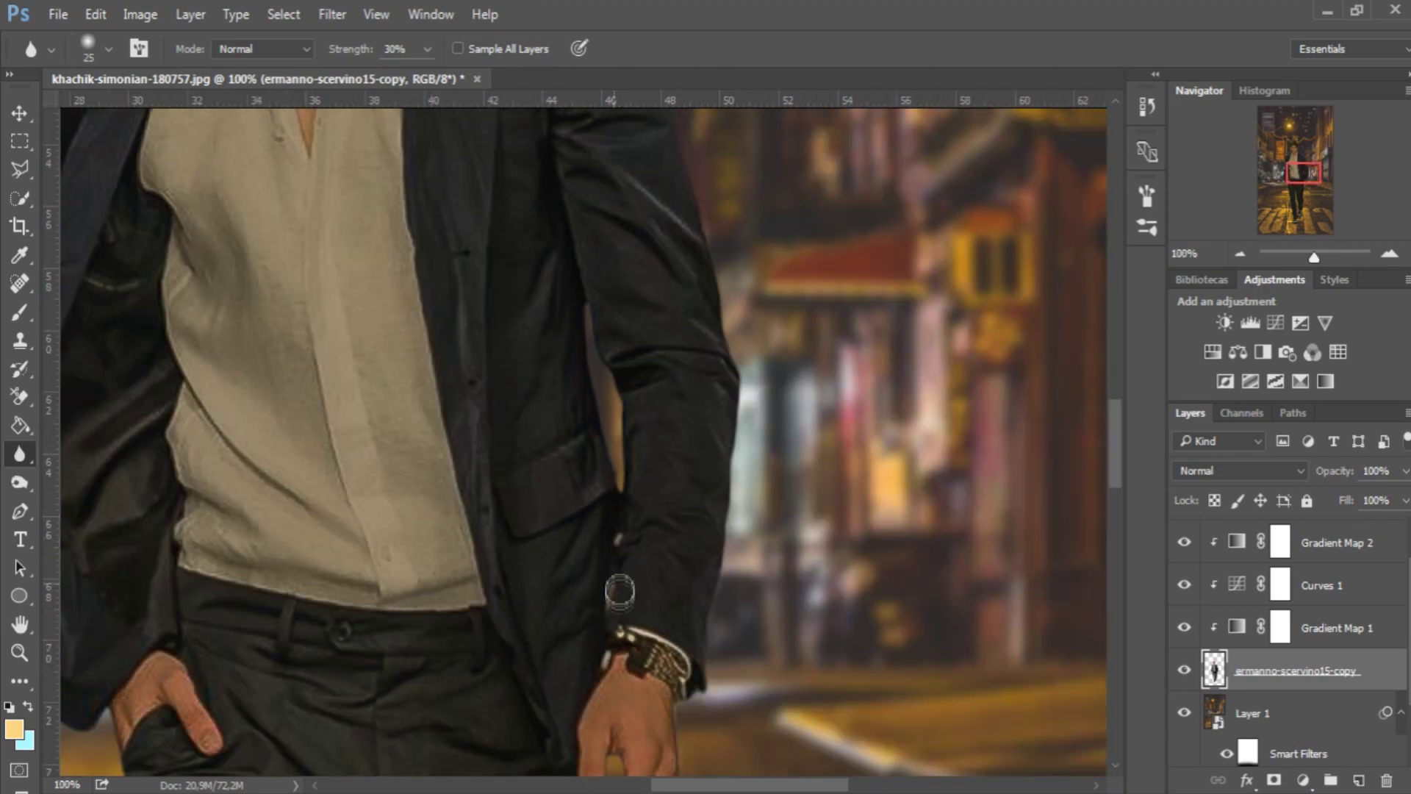
{"action": "key", "text": "ctrl+minus"}
{"action": "key", "text": "ctrl+minus"}
{"action": "key", "text": "ctrl+minus"}
Step: Paint the mask with a 3 px black brush to hide the sliver along the arm
{"action": "left_click_drag", "start_coordinate": [632, 463], "coordinate": [781, 514]}
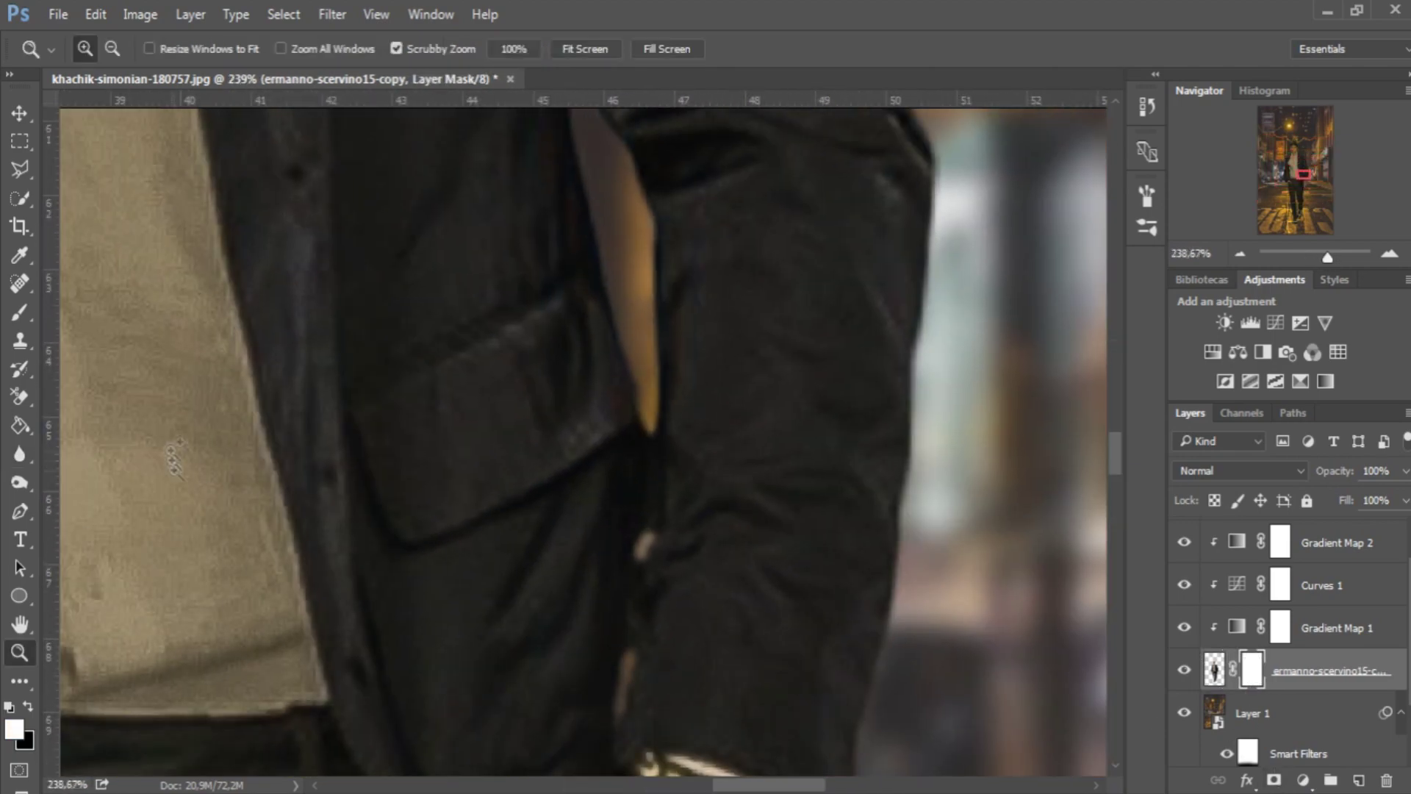
{"action": "key", "text": "b"}
{"action": "right_click", "coordinate": [665, 342]}
{"action": "type", "text": "3"}
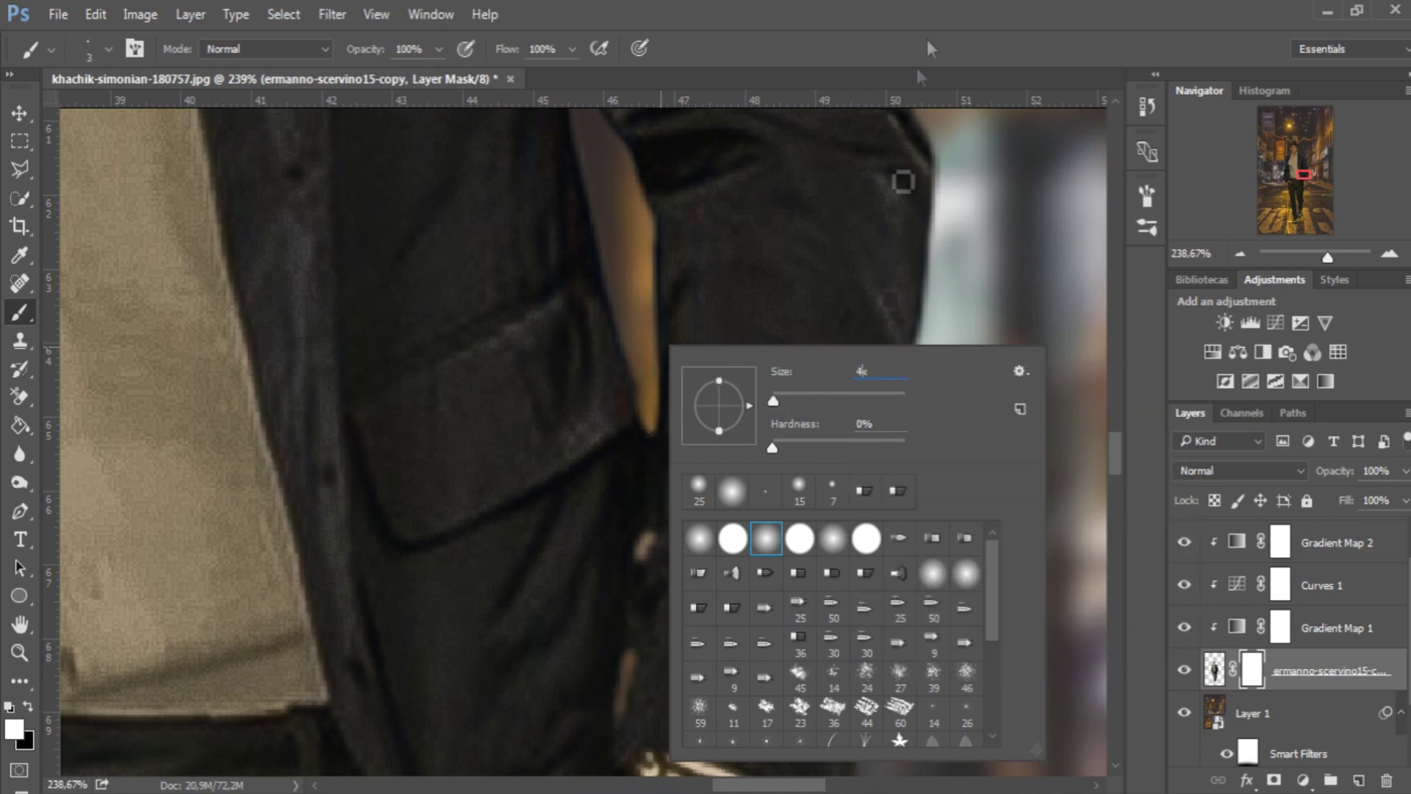
{"action": "key", "text": "Return"}
{"action": "key", "text": "x"}
{"action": "mouse_move", "coordinate": [651, 435]}
{"action": "left_mouse_down"}
{"action": "mouse_move", "coordinate": [664, 469]}
{"action": "mouse_move", "coordinate": [643, 648]}
{"action": "left_mouse_up"}
Step: Zoom out to view the full composition at 16.67 percent
{"action": "key", "text": "ctrl+0"}
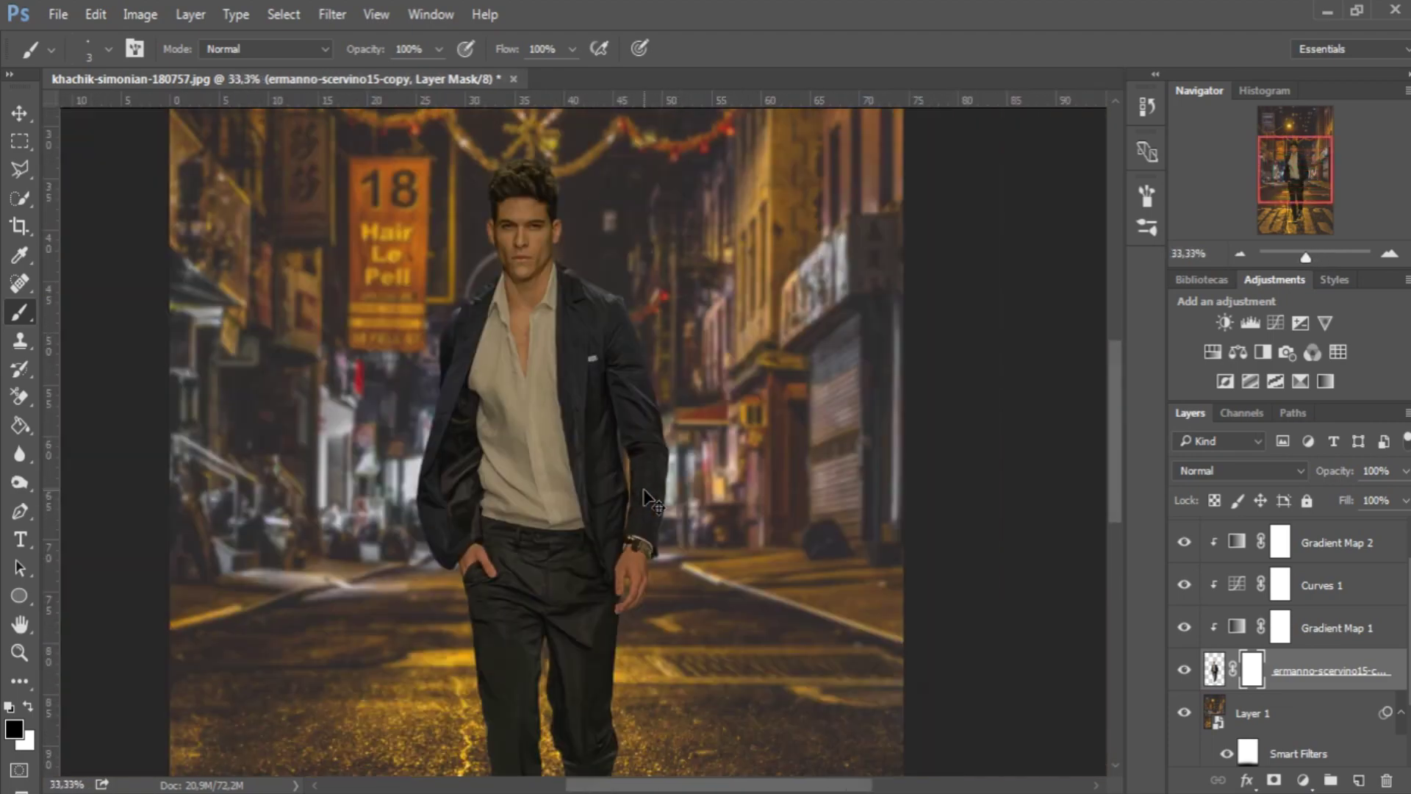
{"action": "key", "text": "z"}
{"action": "key", "text": "ctrl+minus"}
{"action": "key", "text": "ctrl+minus"}
{"action": "key", "text": "v"}
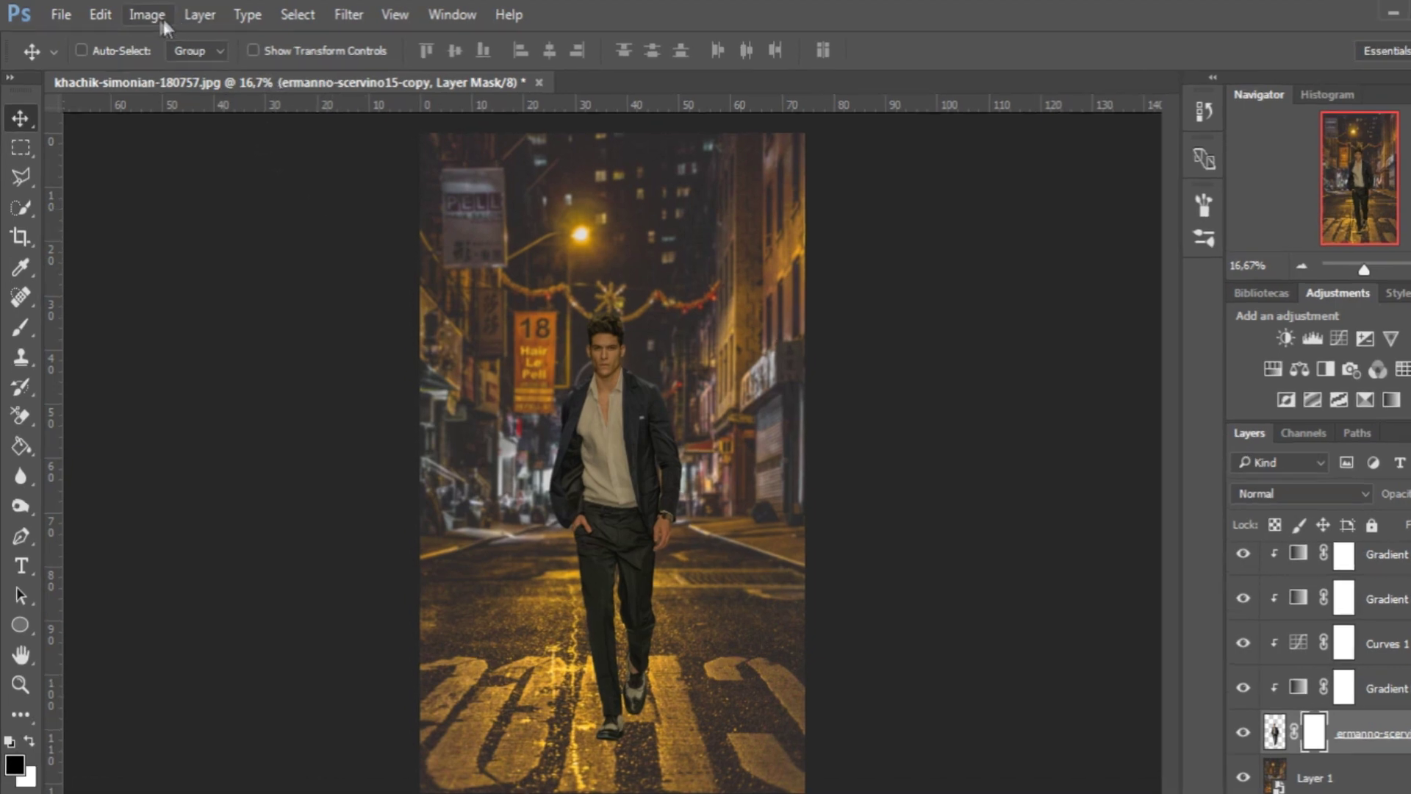
Step: Resize the image to 2048 px height with linked proportions, giving 1252 × 2048 px
{"action": "left_click", "coordinate": [141, 15]}
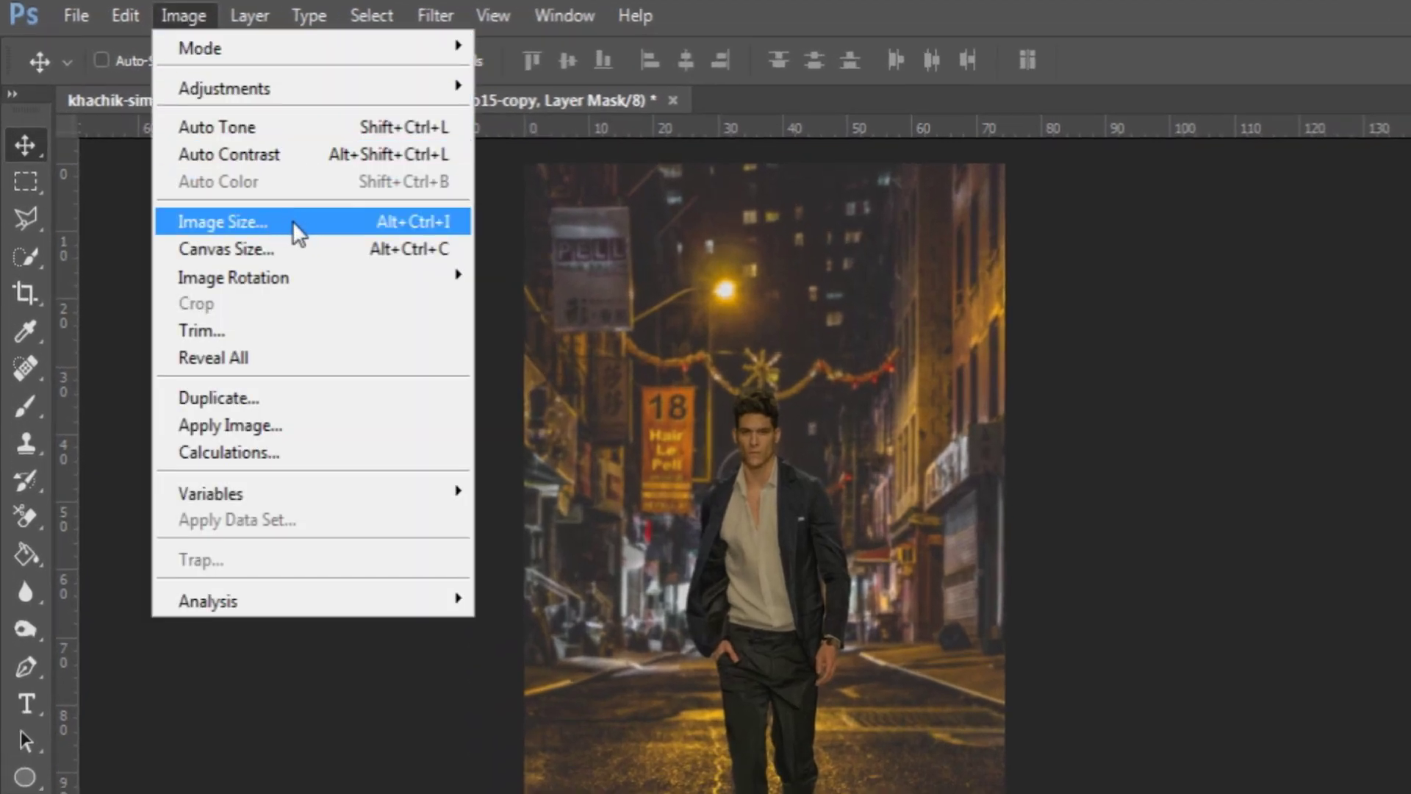
{"action": "left_click", "coordinate": [292, 220]}
{"action": "key", "text": "Tab"}
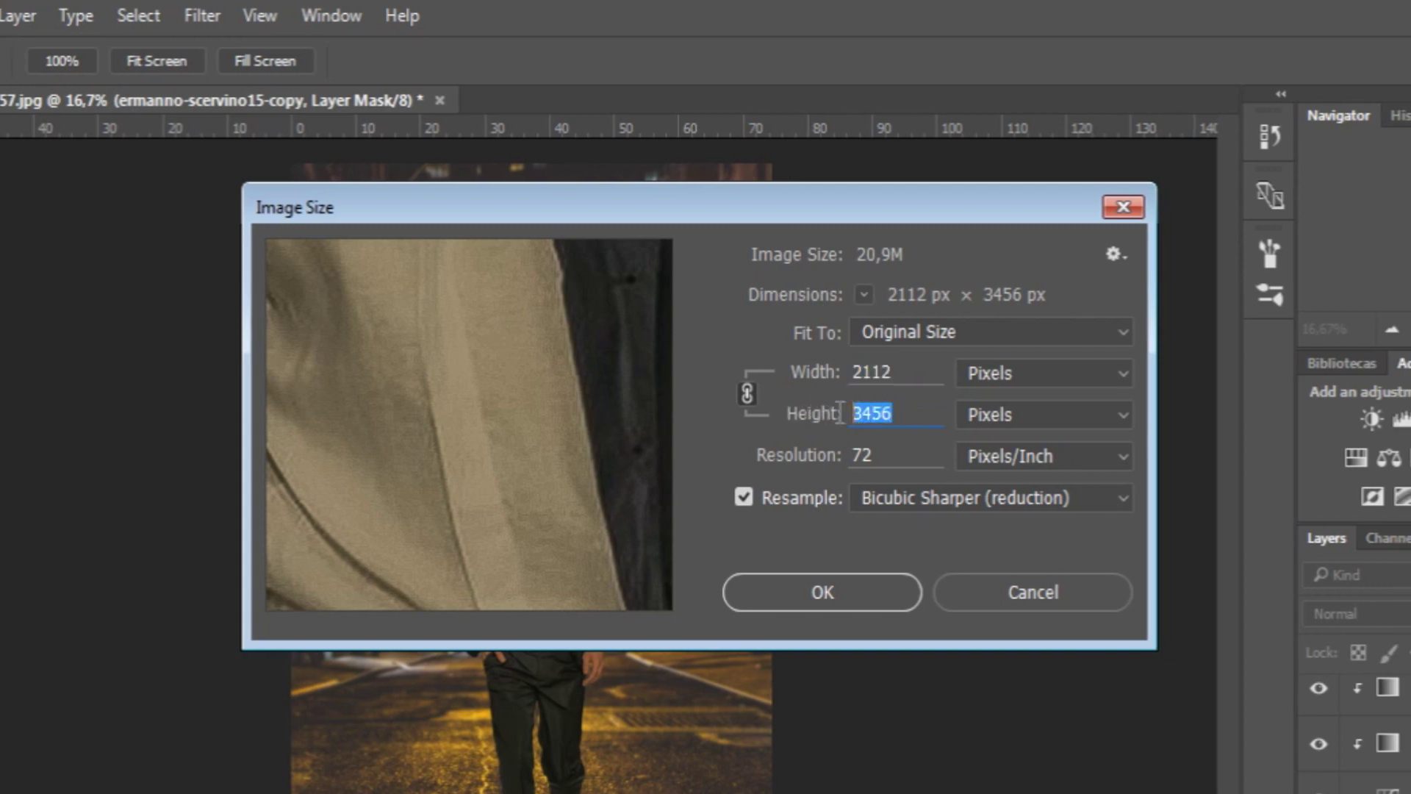
{"action": "type", "text": "2"}
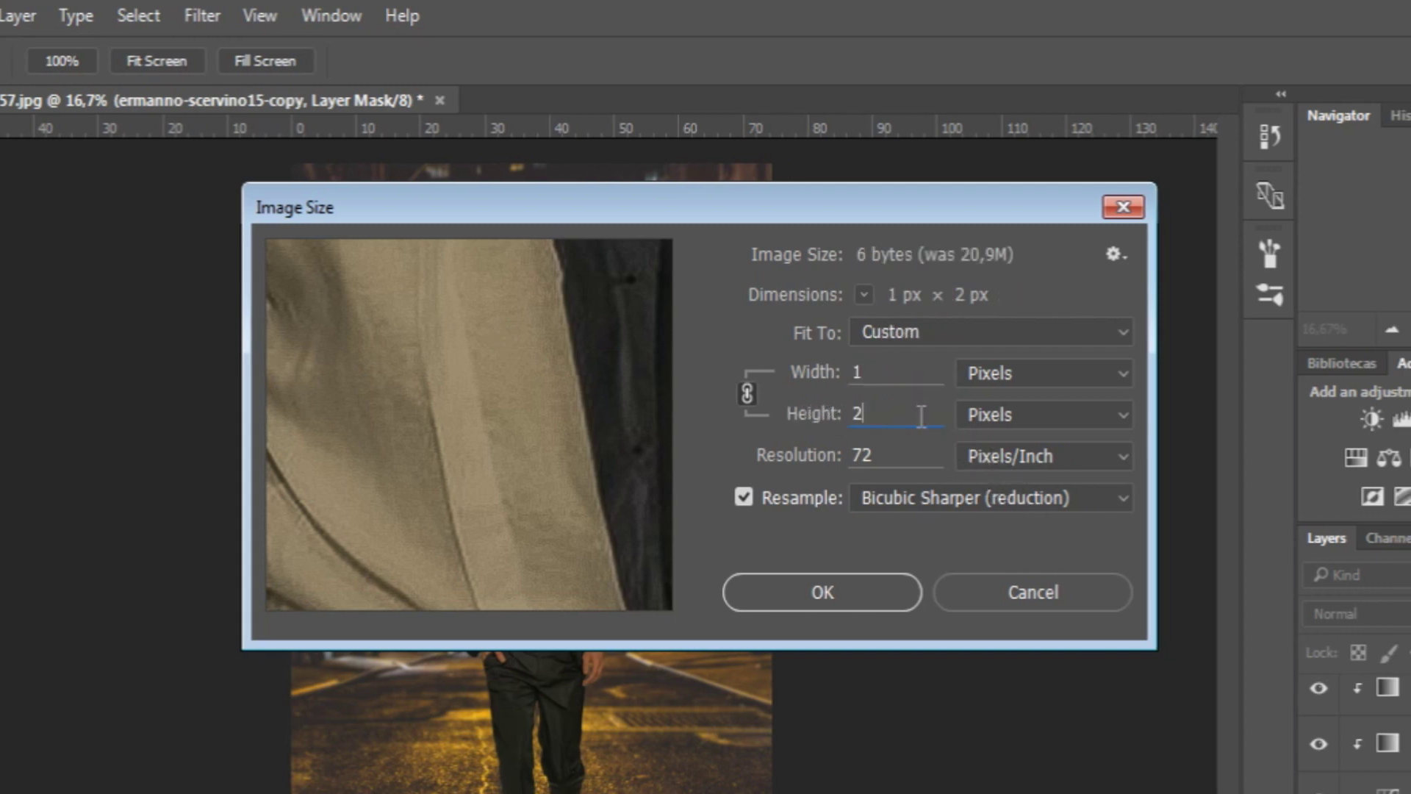
{"action": "type", "text": "048"}
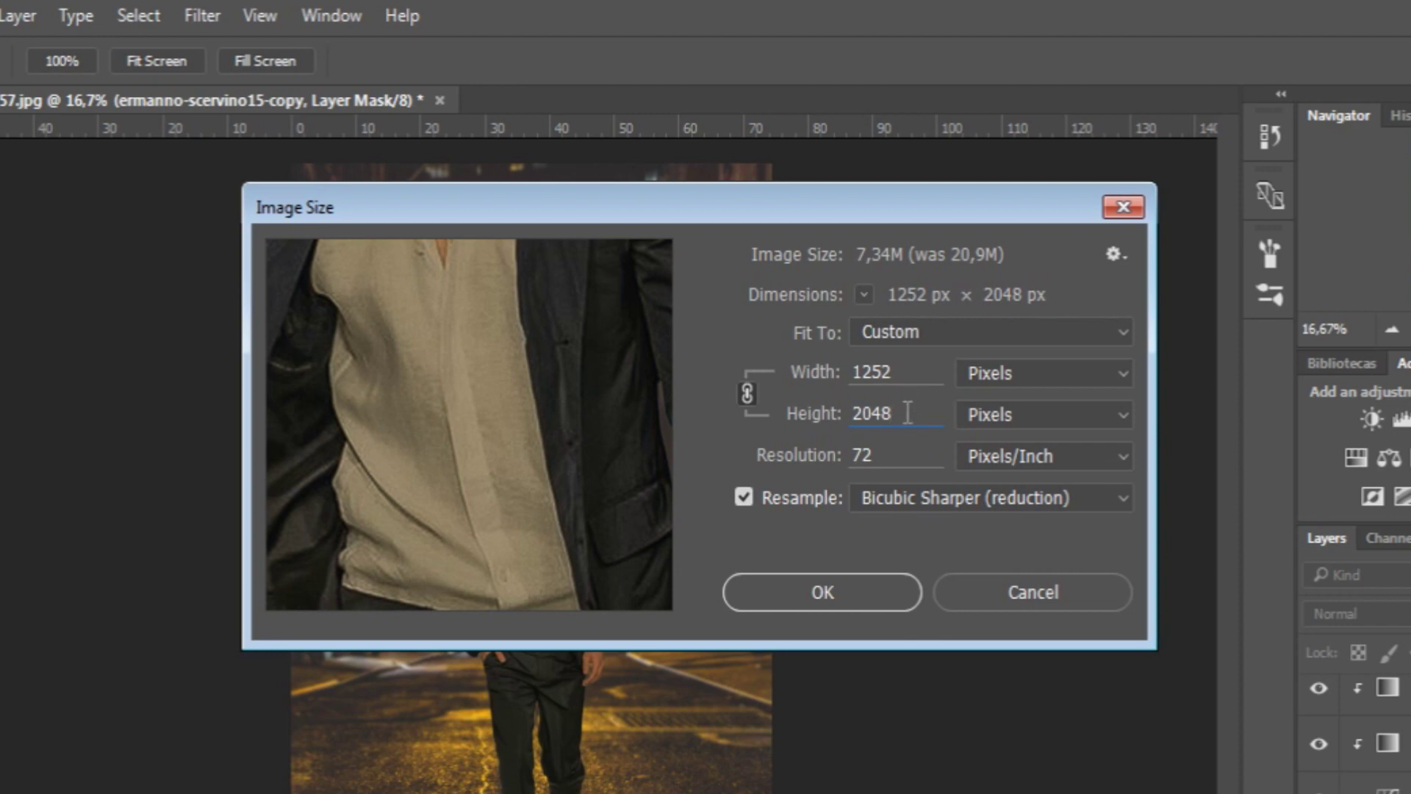
{"action": "left_click", "coordinate": [870, 607]}
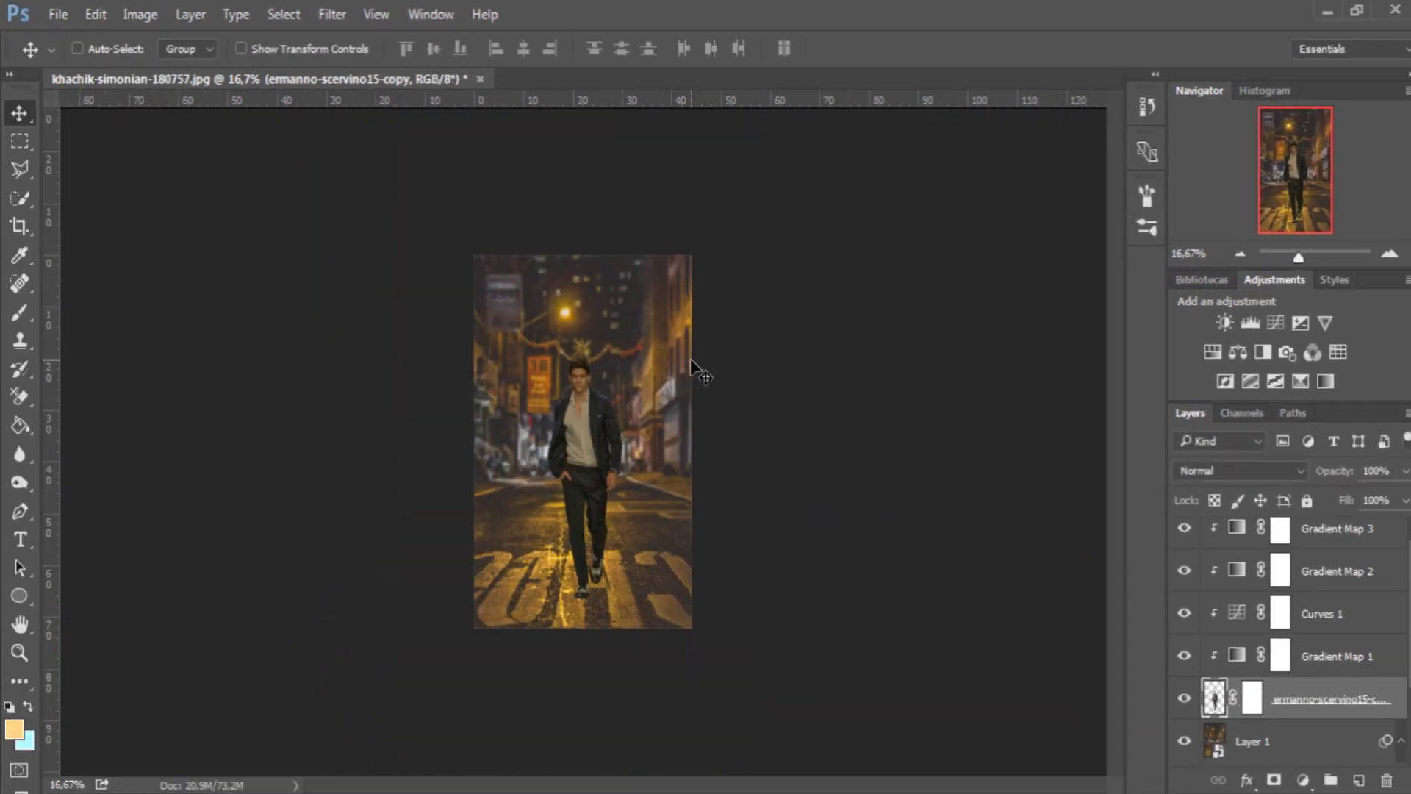
Step: Adjust the zoom to fit the resized image in view
{"action": "key", "text": "ctrl+plus"}
{"action": "key", "text": "ctrl+plus"}
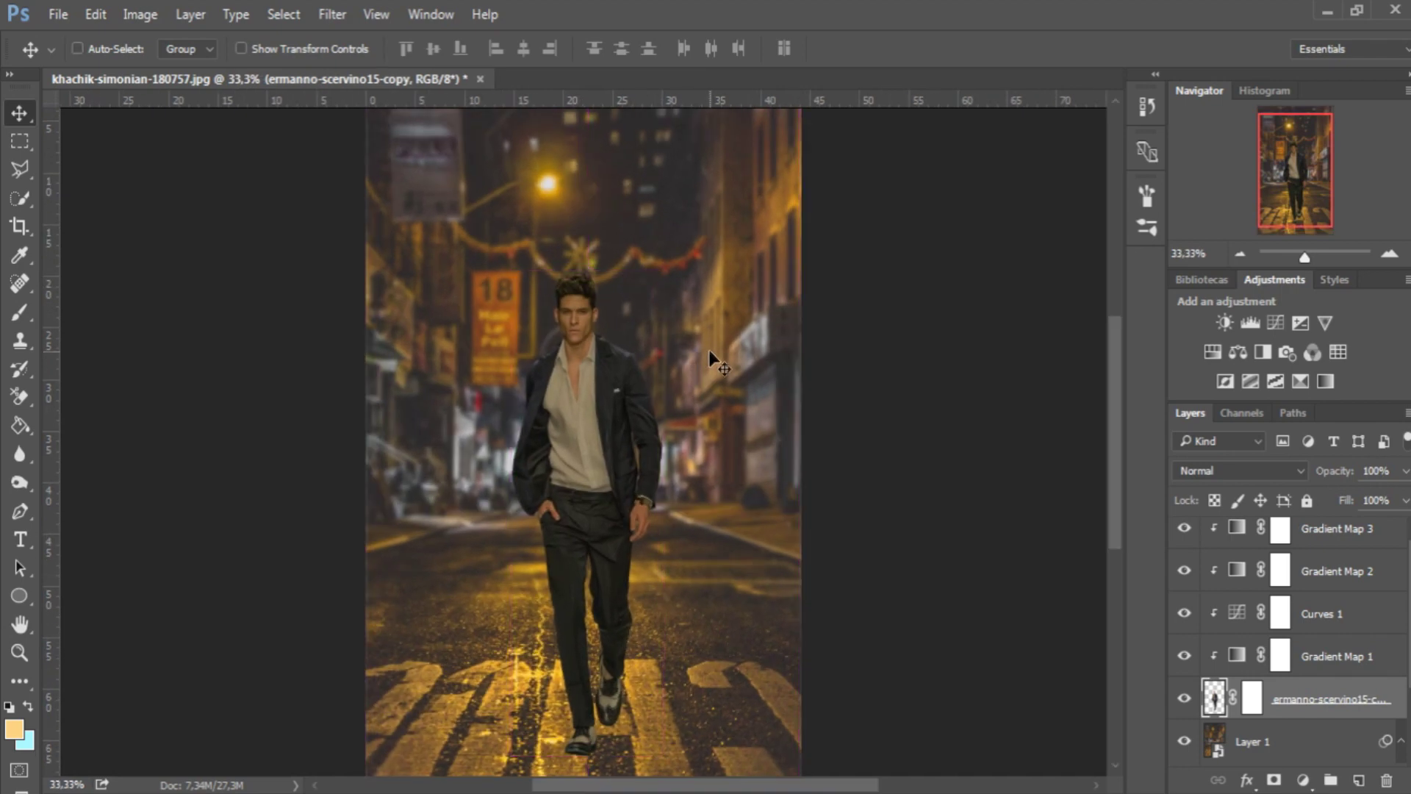
{"action": "left_click_drag", "start_coordinate": [1111, 391], "coordinate": [1113, 395]}
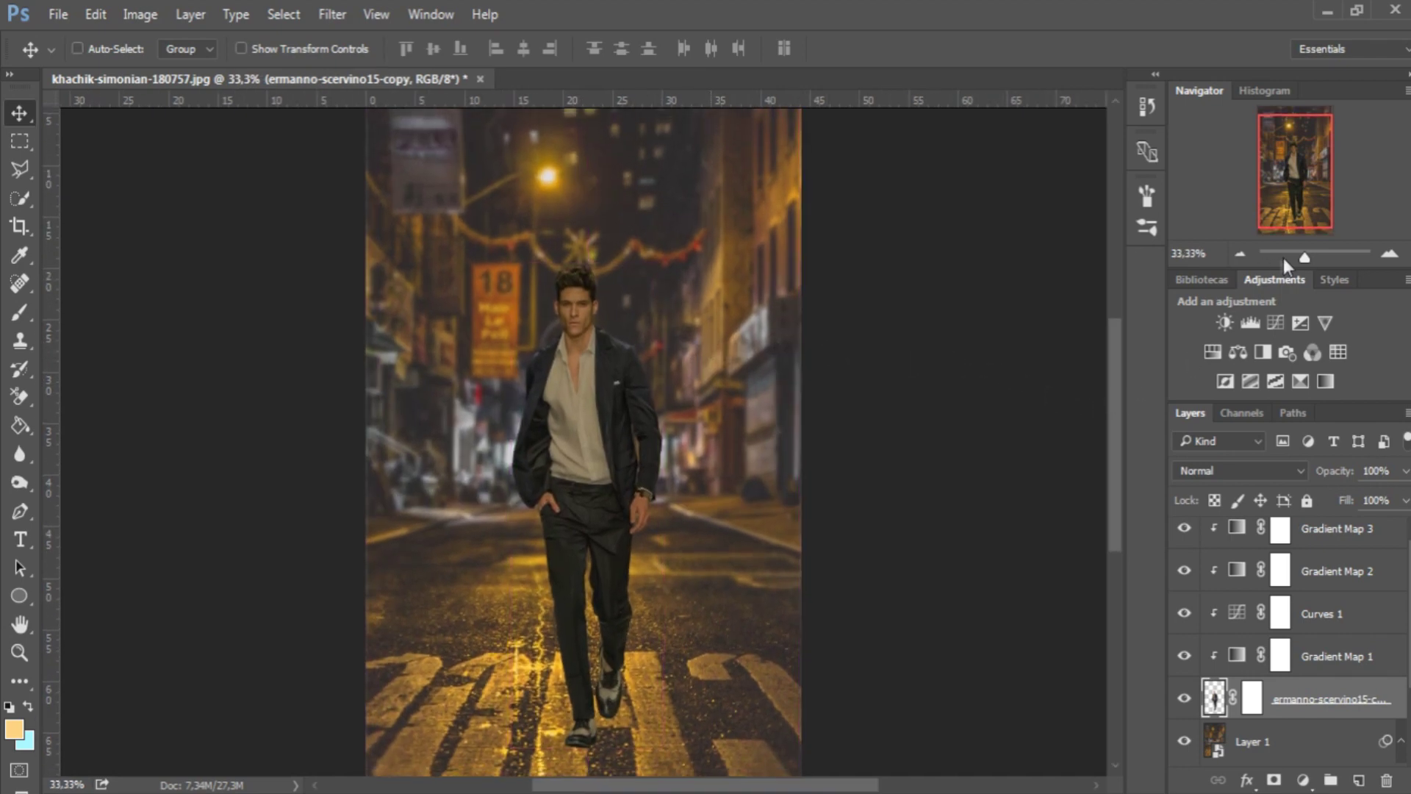
{"action": "left_click_drag", "start_coordinate": [1305, 257], "coordinate": [1305, 259]}
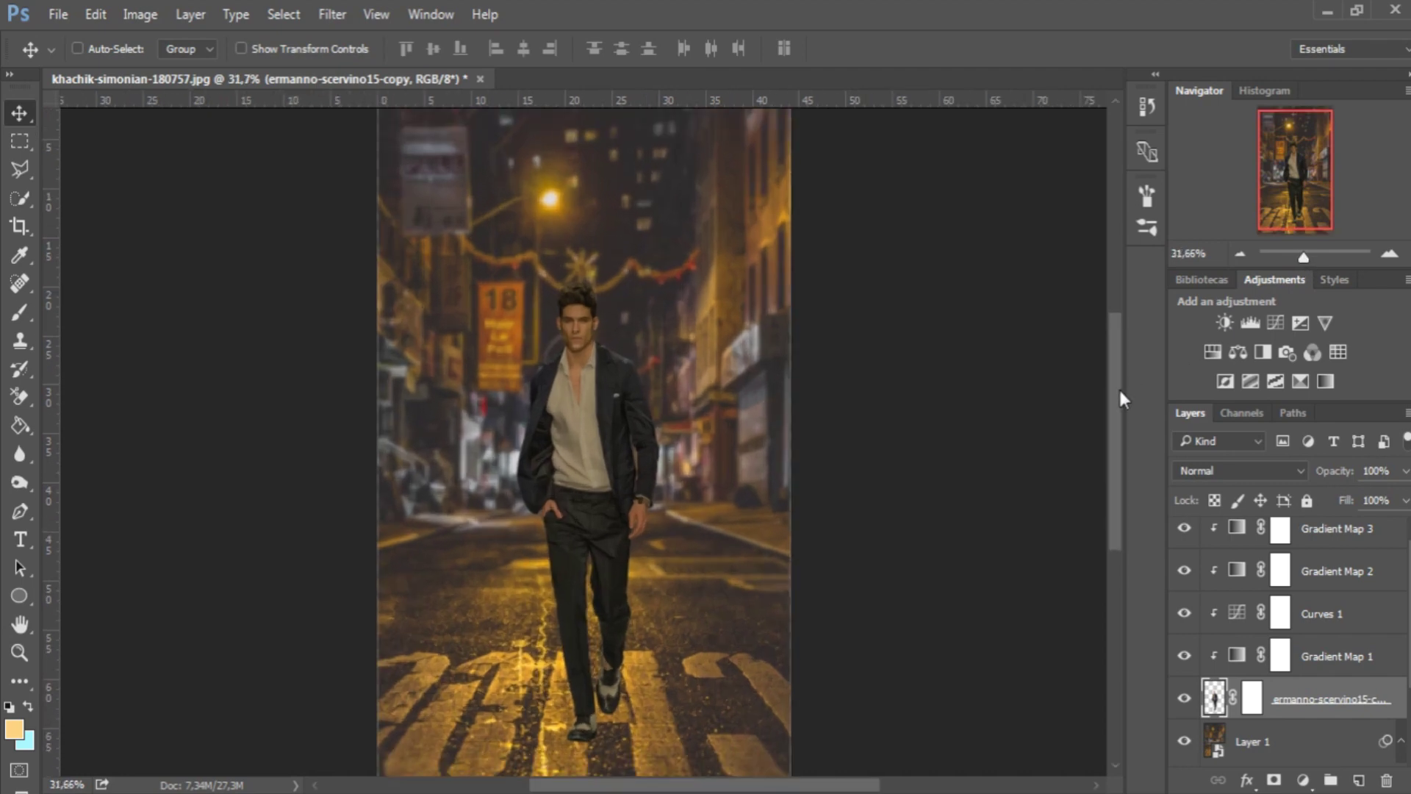
{"action": "left_click_drag", "start_coordinate": [1119, 391], "coordinate": [1119, 402]}
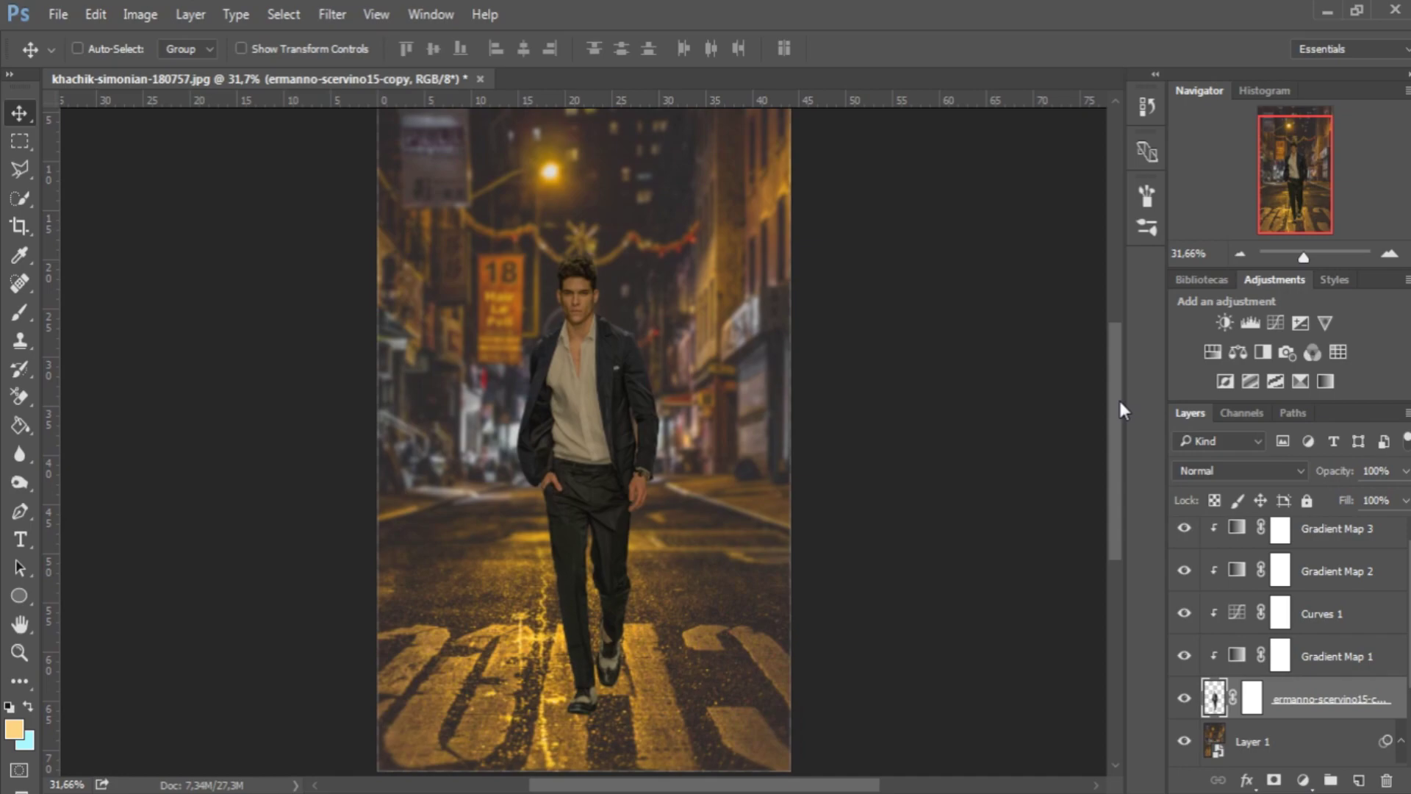